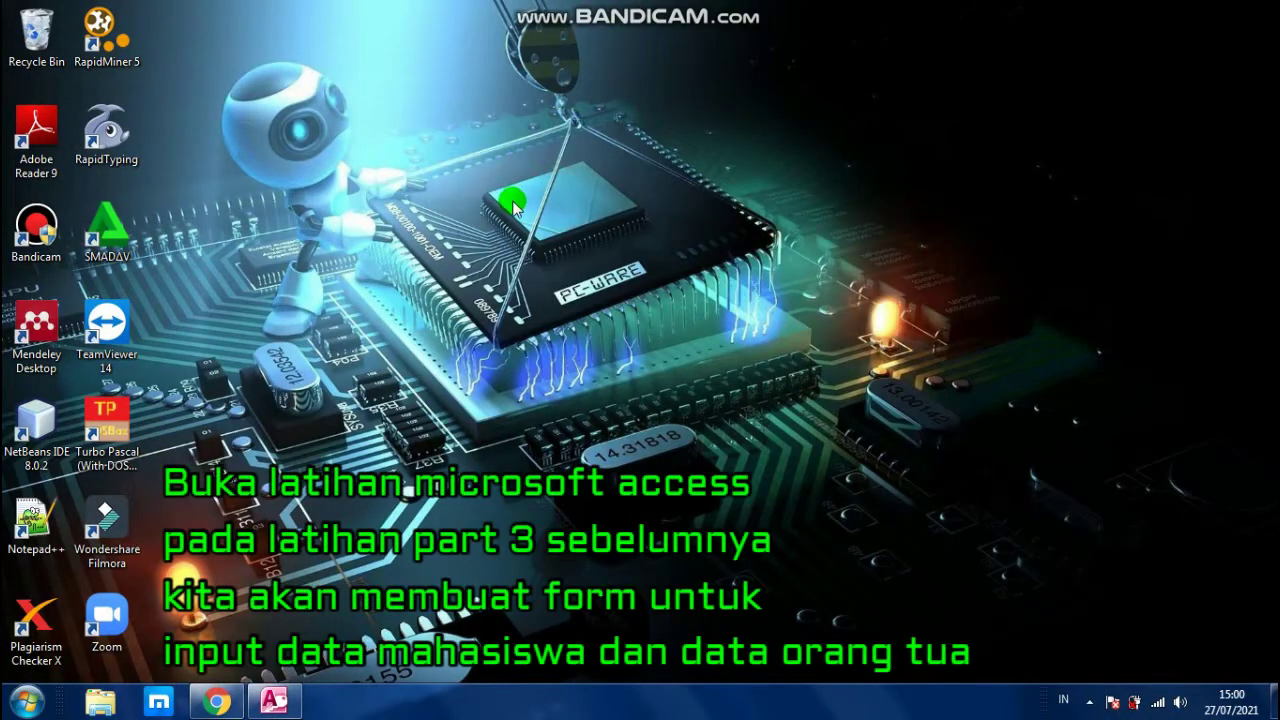
# Step: Return to the Access database, look over its saved objects, and start a blank form in Design View
pyautogui.click(272, 702)
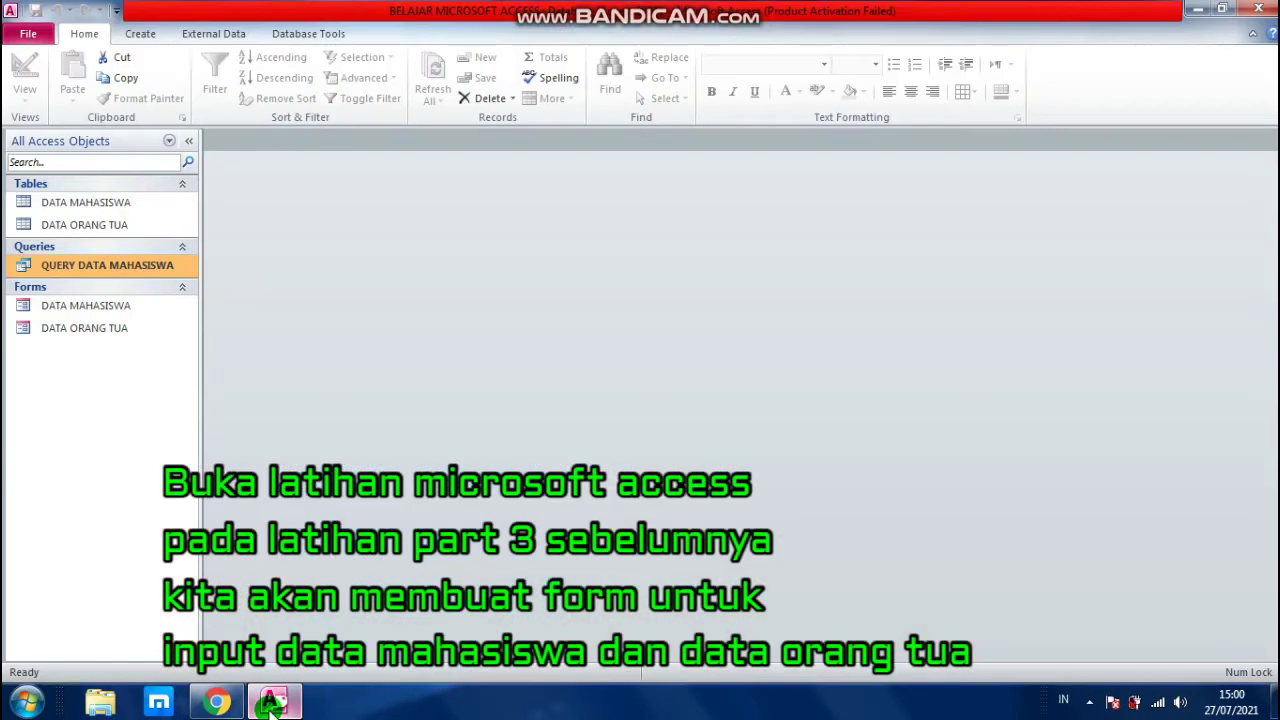
pyautogui.click(58, 205)
pyautogui.click(65, 225)
pyautogui.click(84, 266)
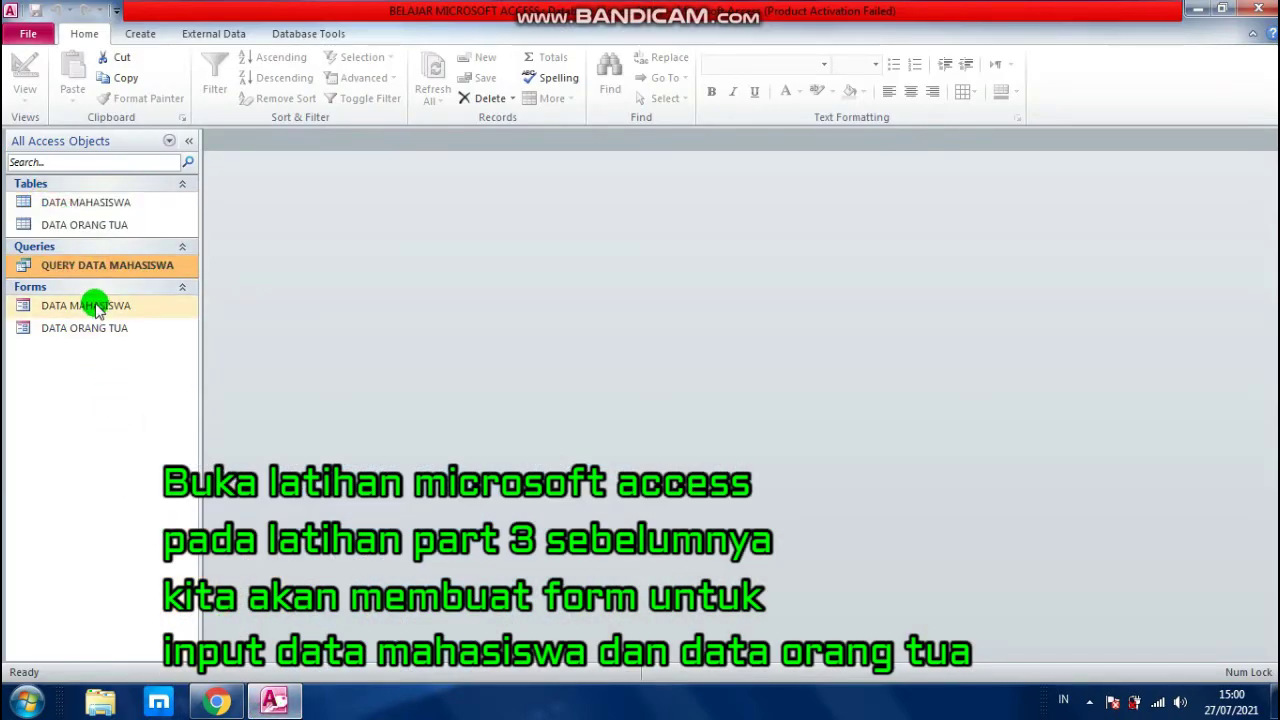
pyautogui.click(96, 309)
pyautogui.click(106, 329)
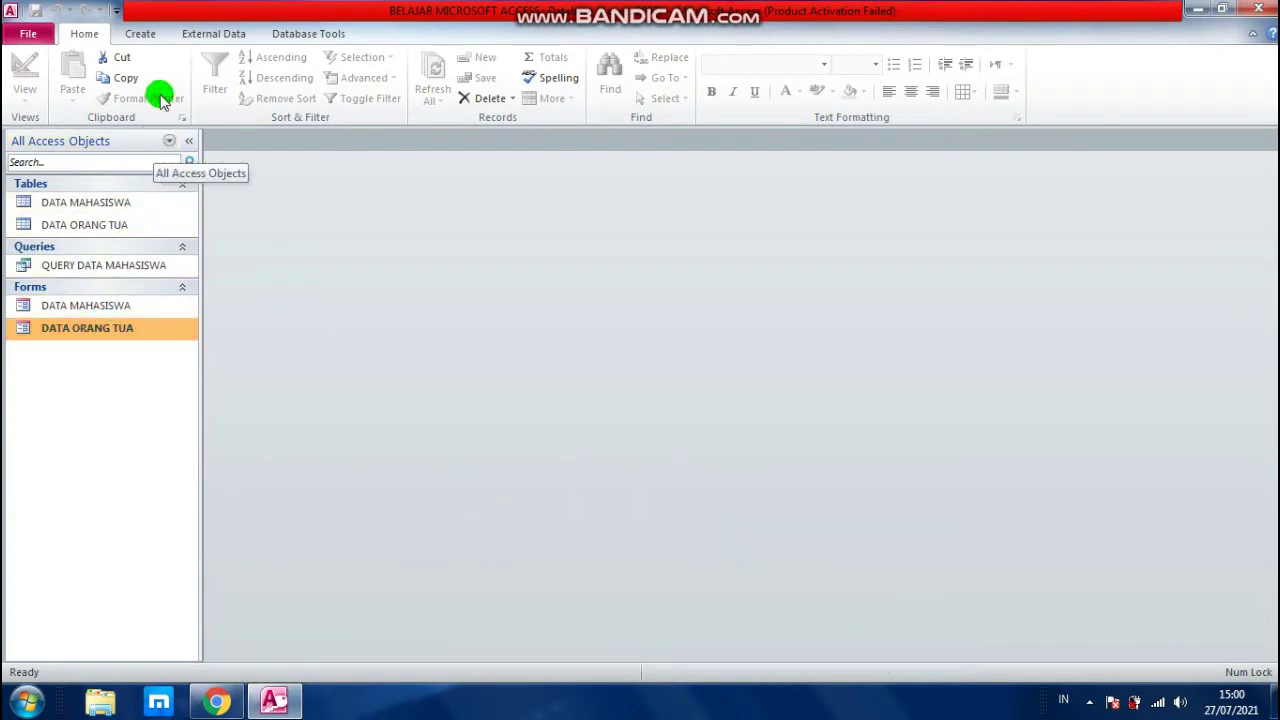
pyautogui.click(140, 34)
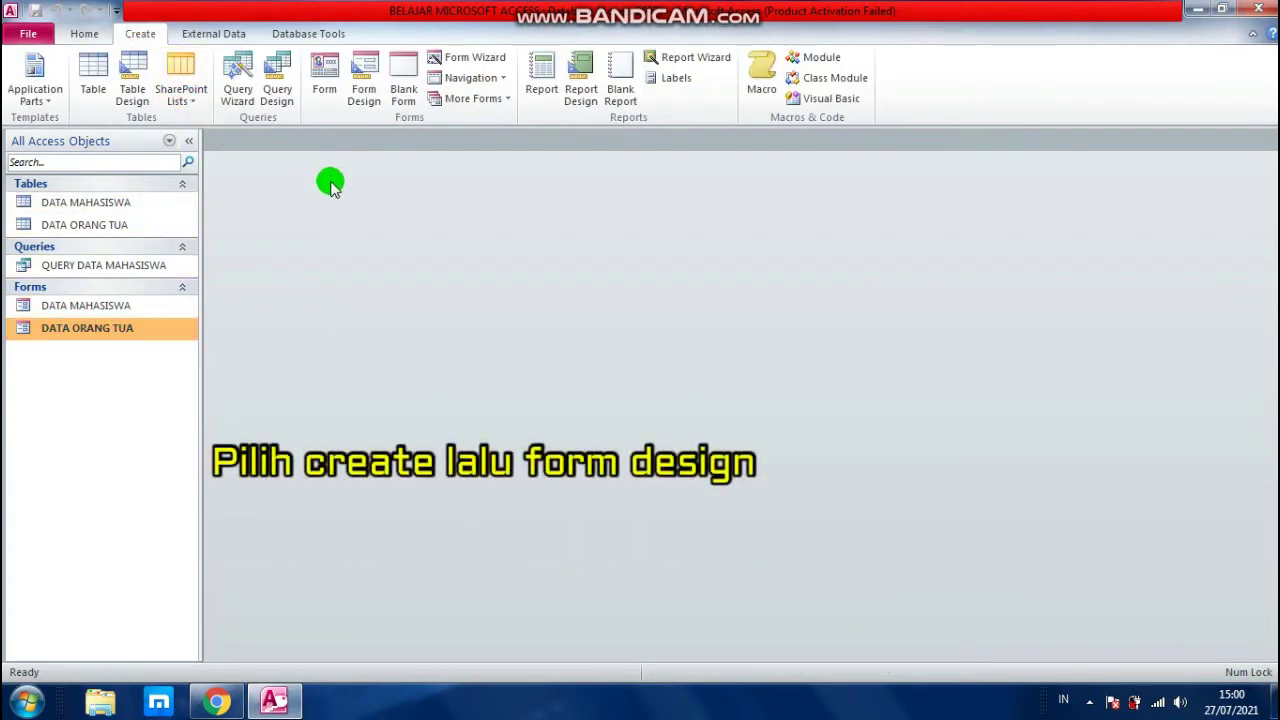
pyautogui.click(368, 90)
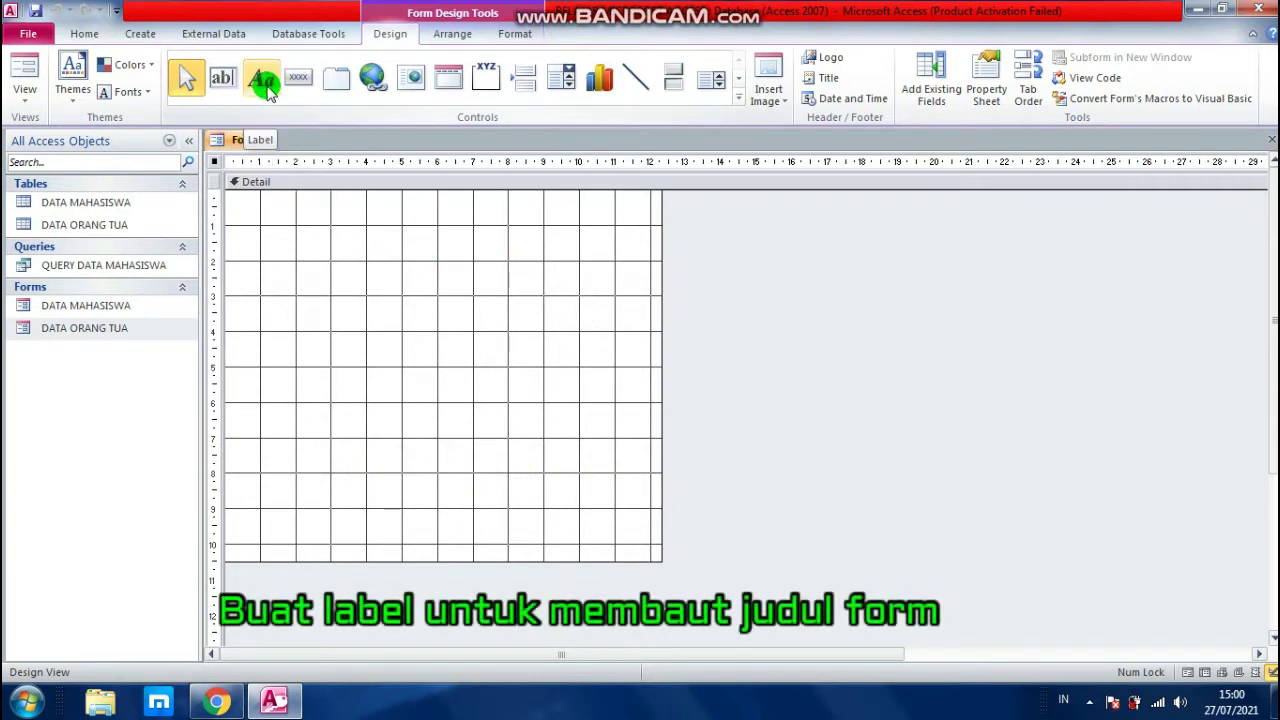
# Step: Place a 'MENU UTAMA DATA MAHASISWA' title label near the top left, with 'STMIK BINA BANGSA KENDARI' below it
pyautogui.click(263, 82)
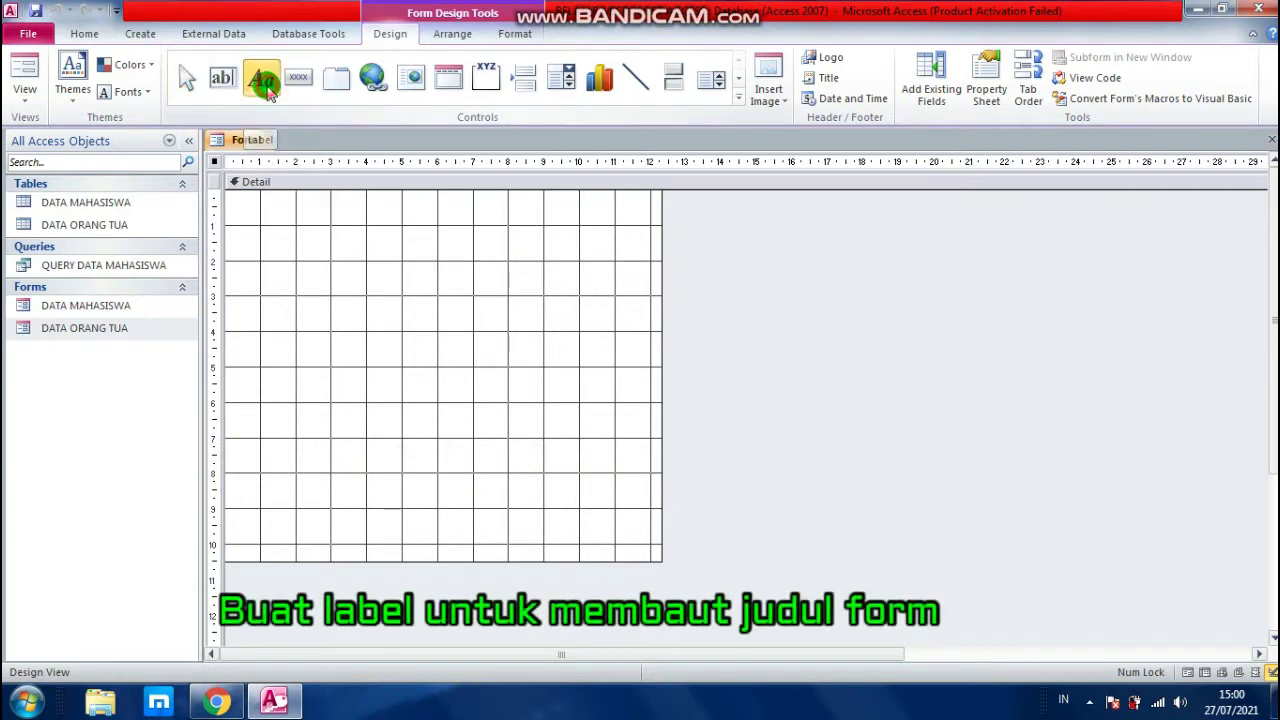
pyautogui.press('Escape')
pyautogui.click(297, 240)
pyautogui.write('MENU UTAMA DATA MAHASISWA')
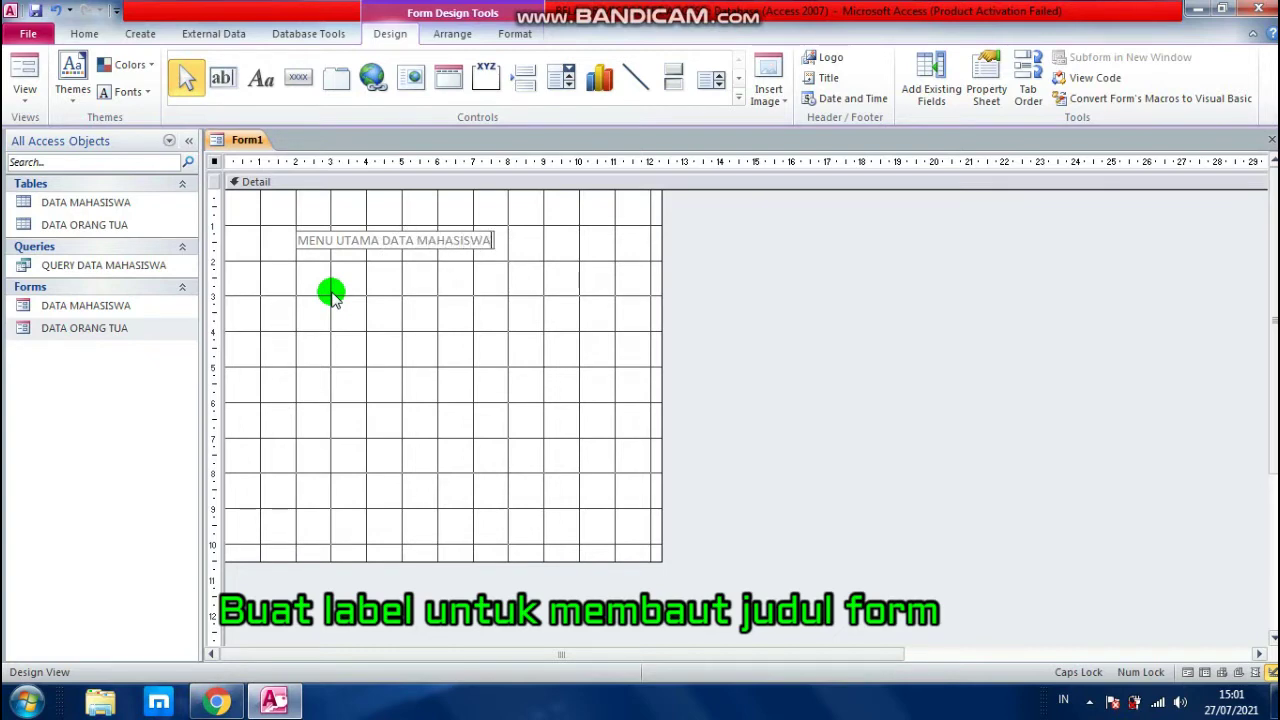
pyautogui.click(331, 293)
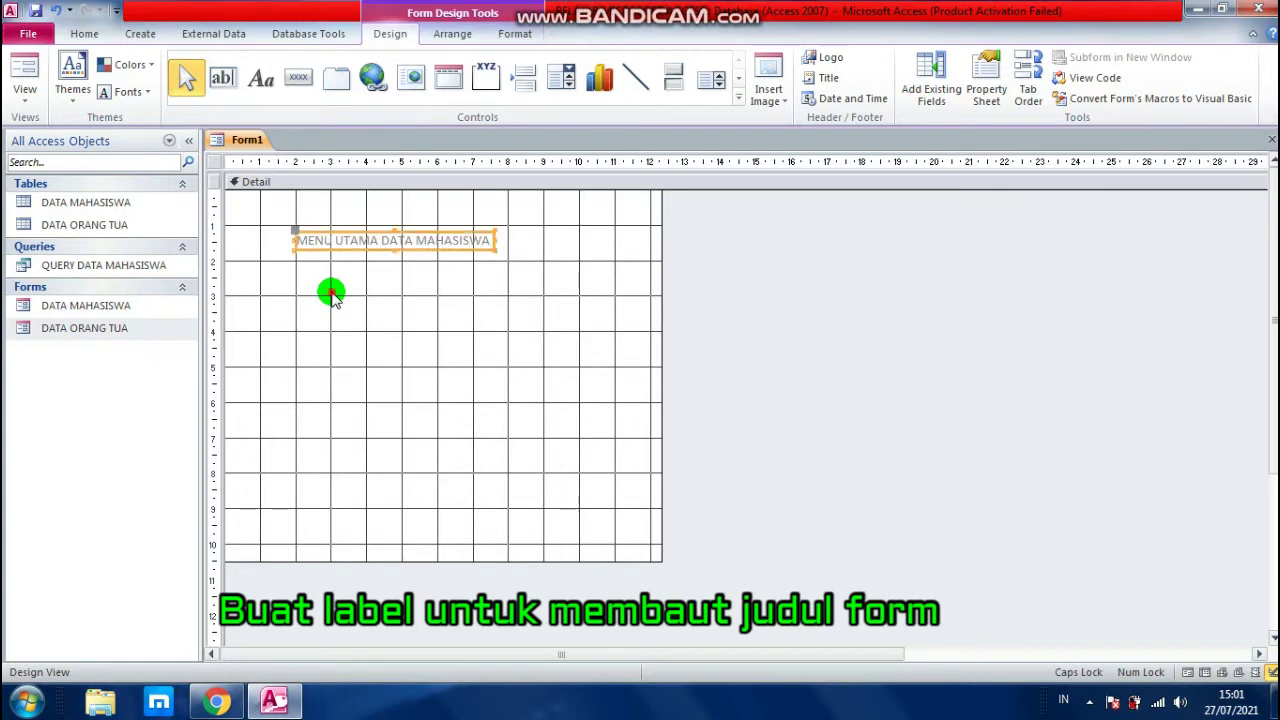
pyautogui.click(259, 86)
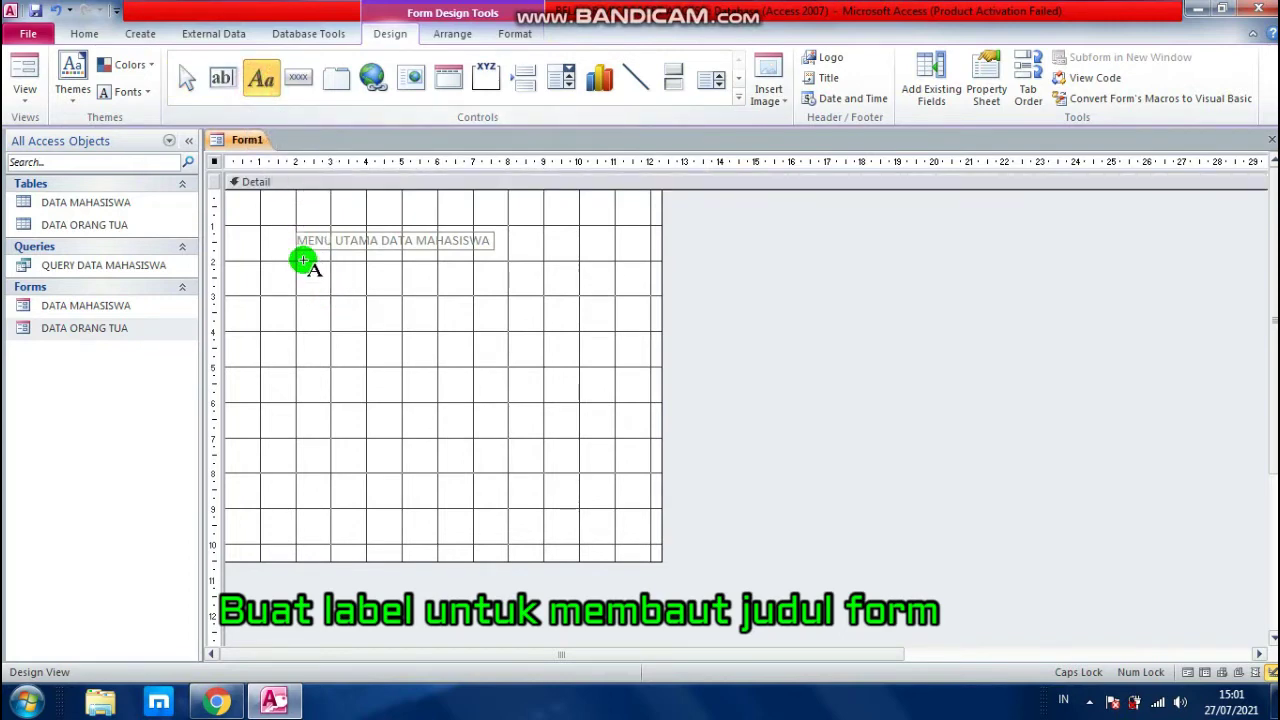
pyautogui.moveTo(305, 280); pyautogui.dragTo(317, 287)
pyautogui.write('STMIK BINA BANGSA KENDARI')
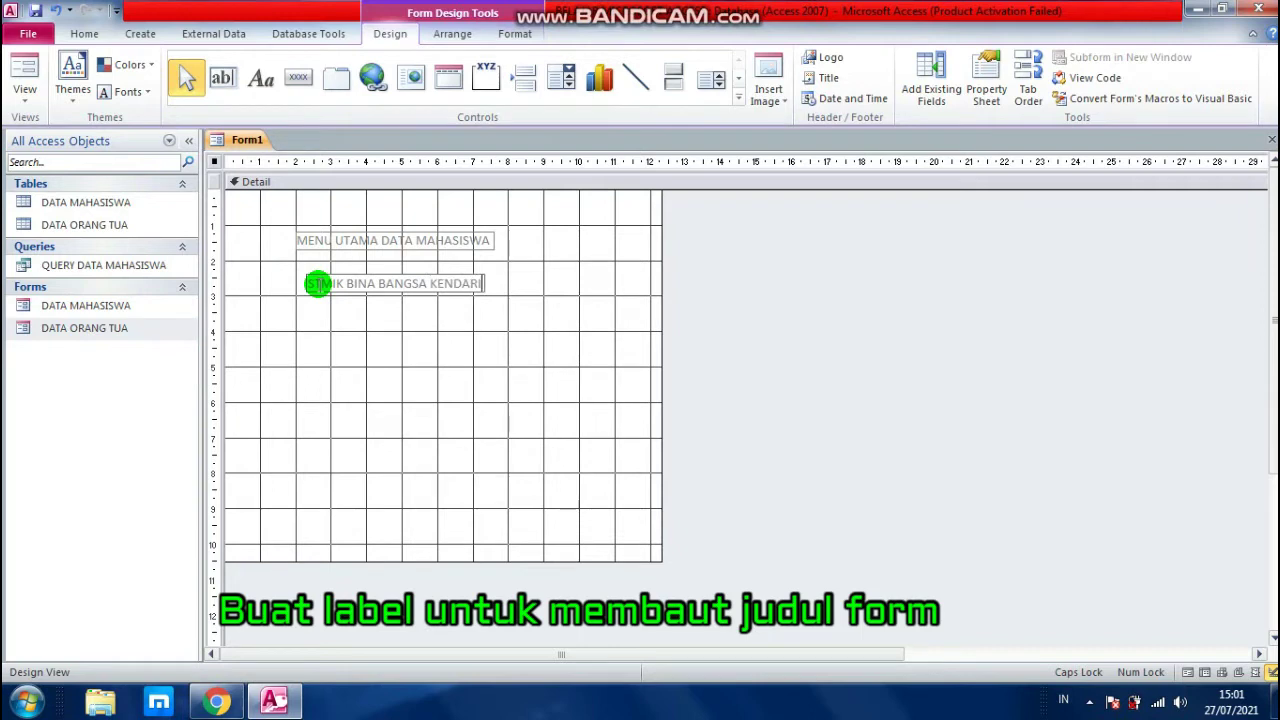
pyautogui.click(366, 242)
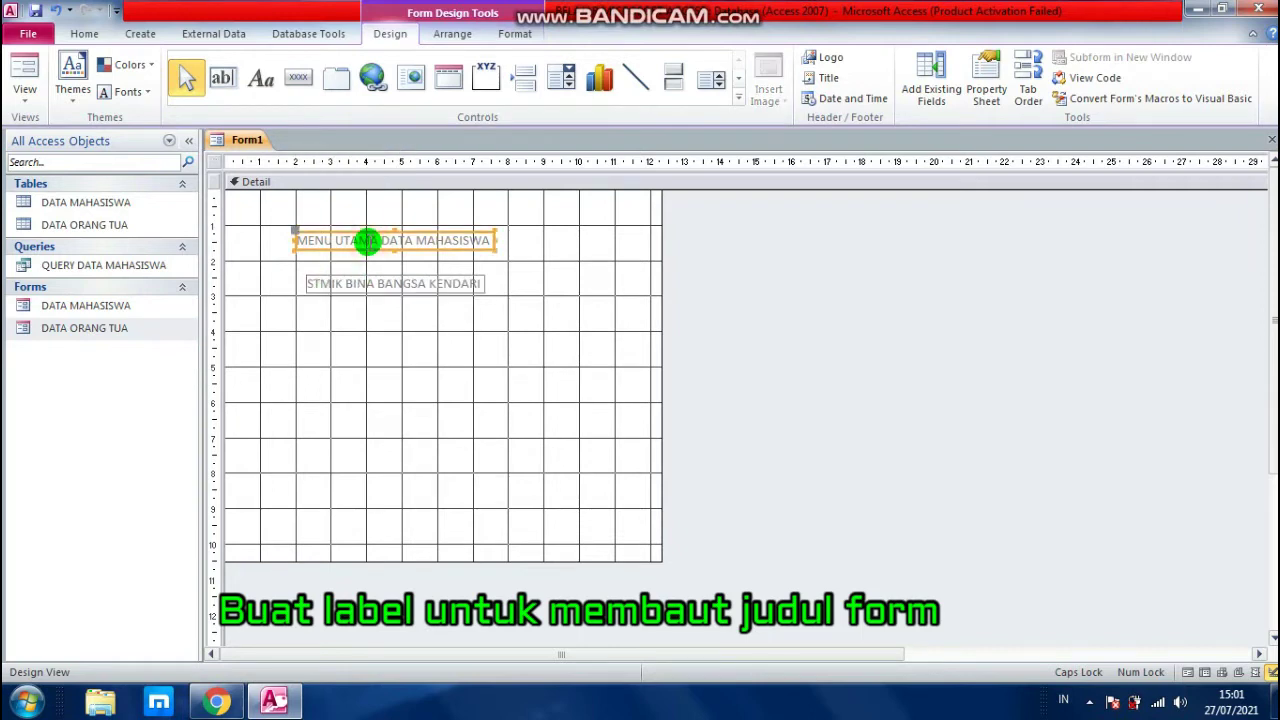
# Step: Set the title label to Aharoni, size 14, and widen it to show the full text
pyautogui.click(514, 34)
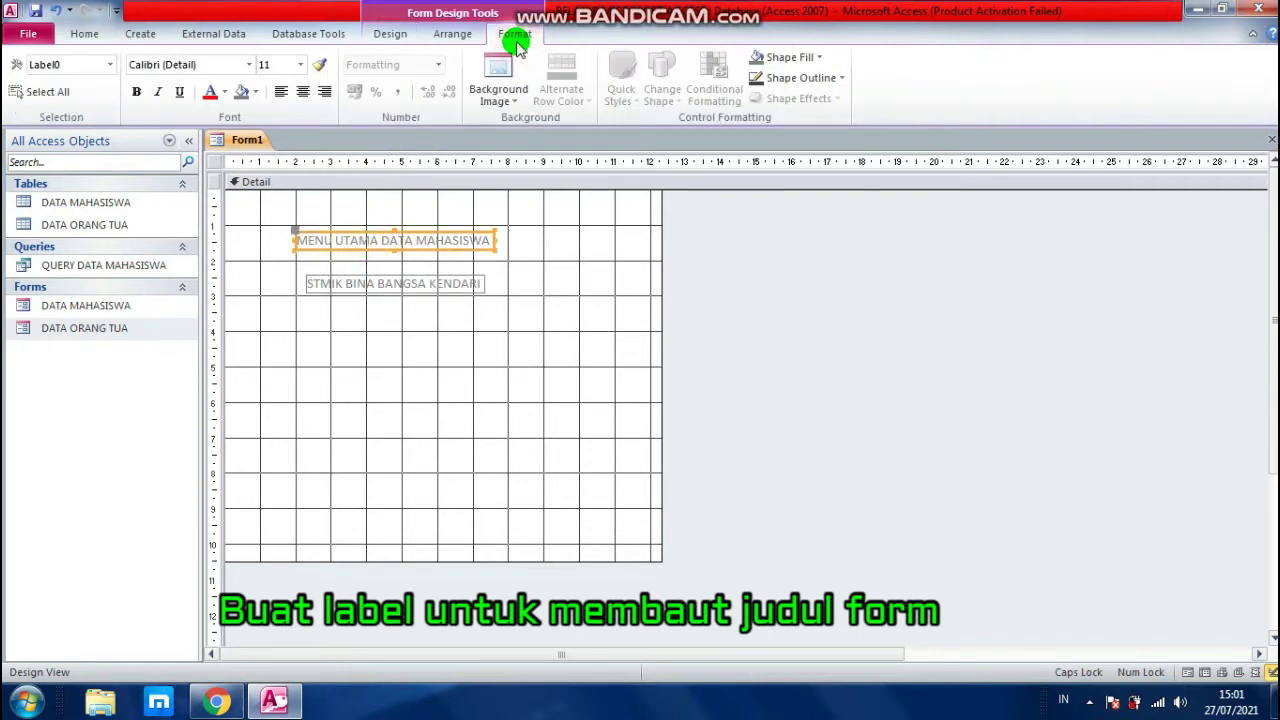
pyautogui.click(349, 240)
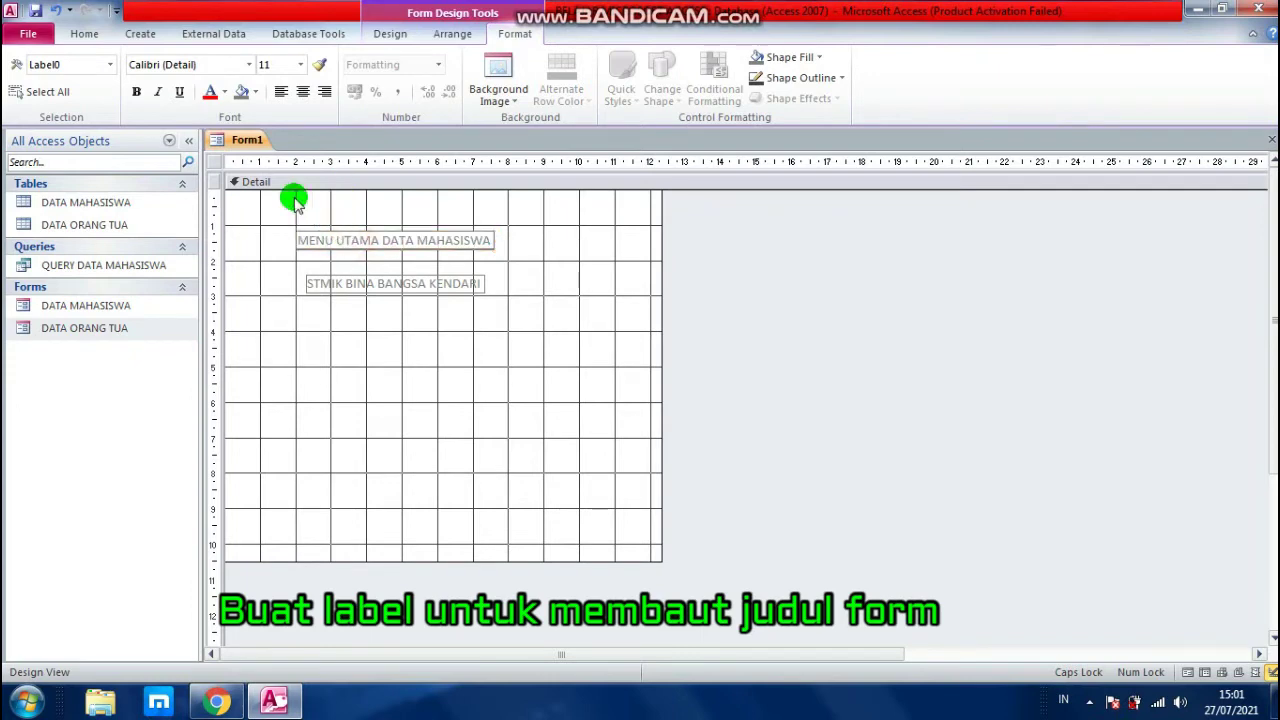
pyautogui.click(249, 64)
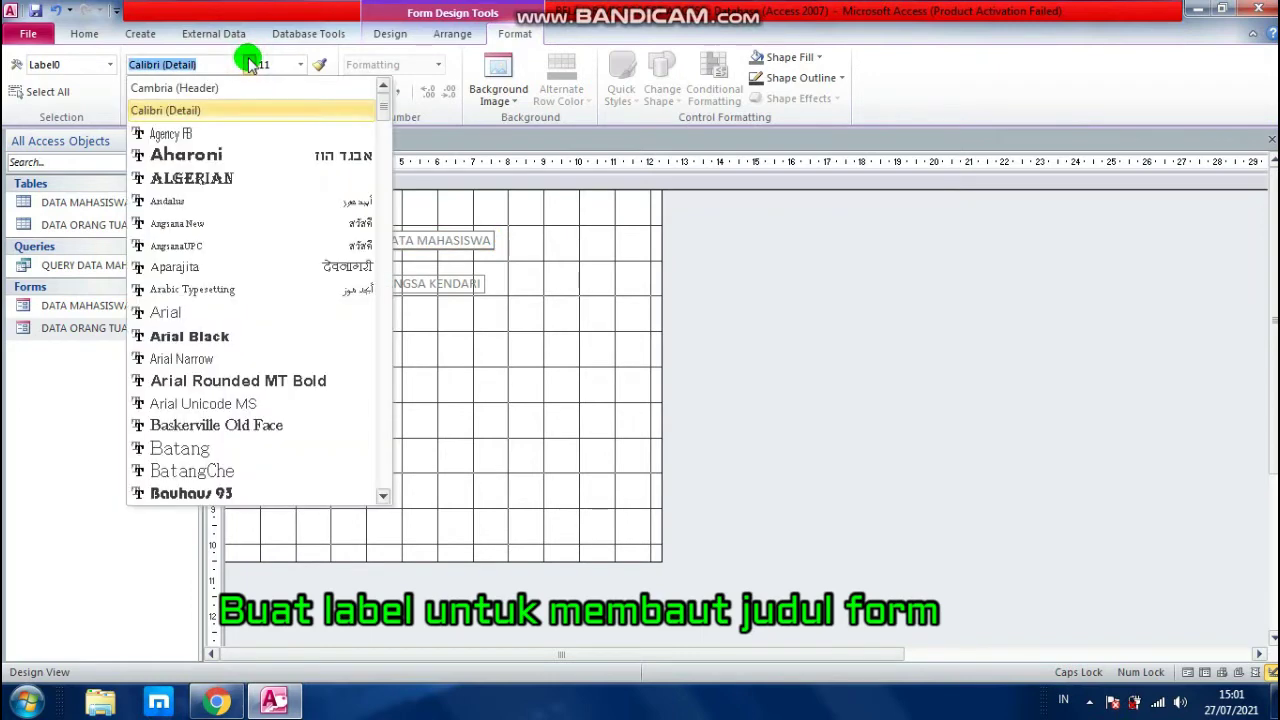
pyautogui.click(205, 155)
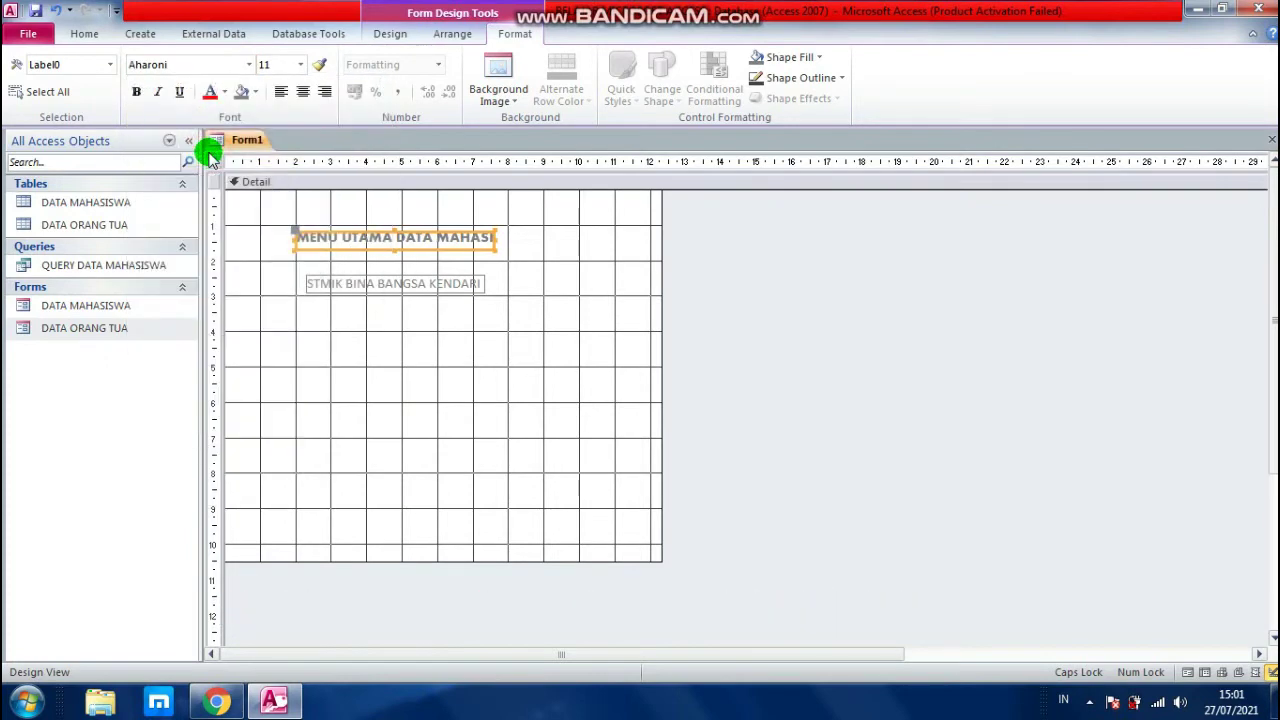
pyautogui.click(455, 237)
pyautogui.moveTo(494, 243); pyautogui.dragTo(540, 237)
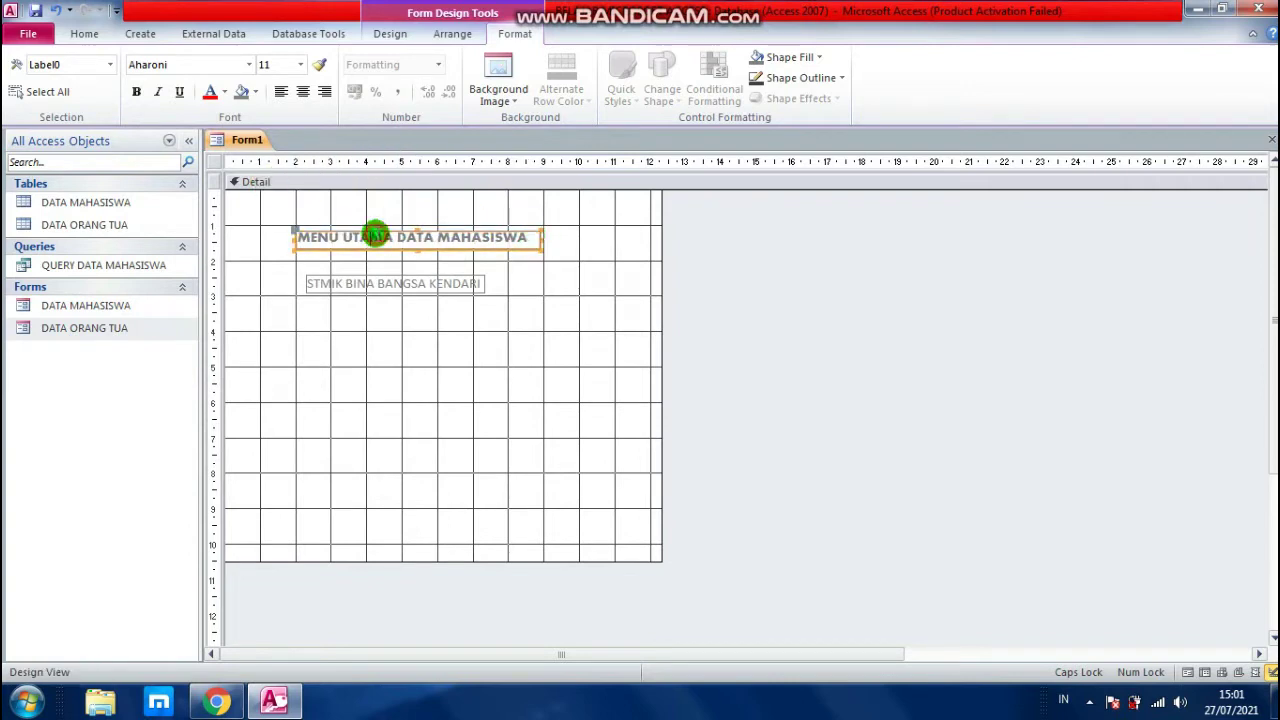
pyautogui.click(300, 64)
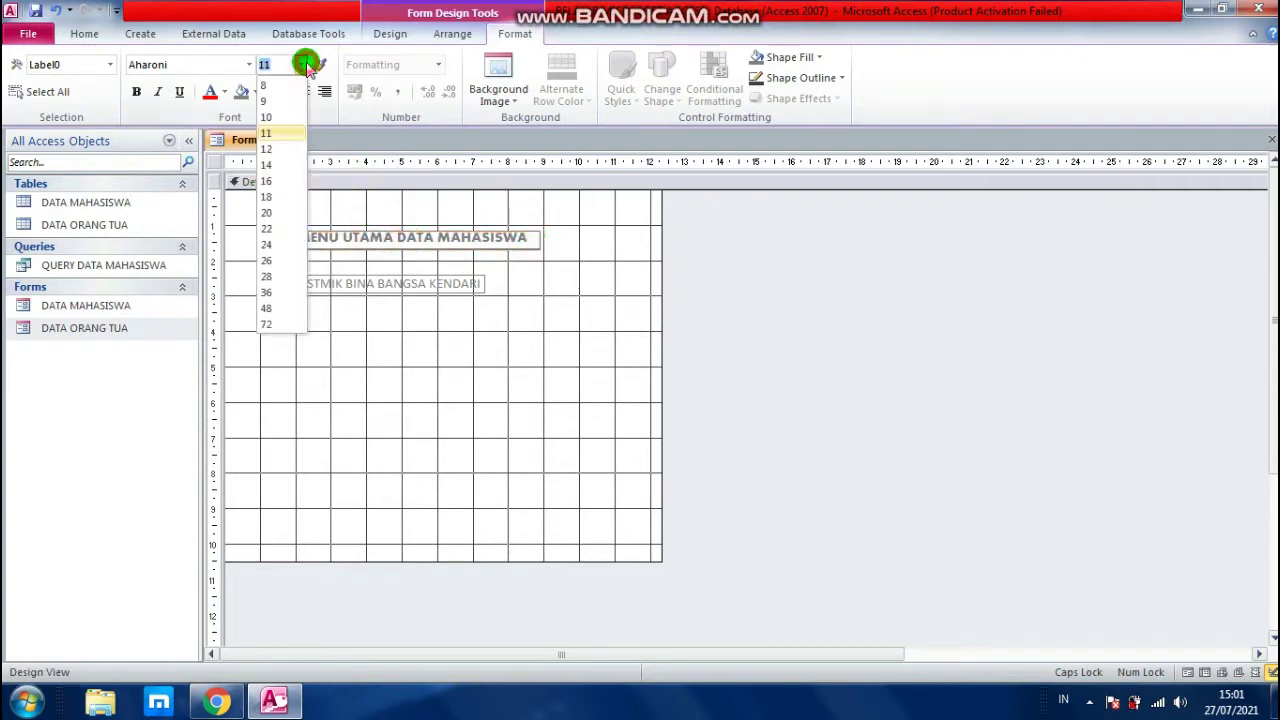
pyautogui.click(266, 165)
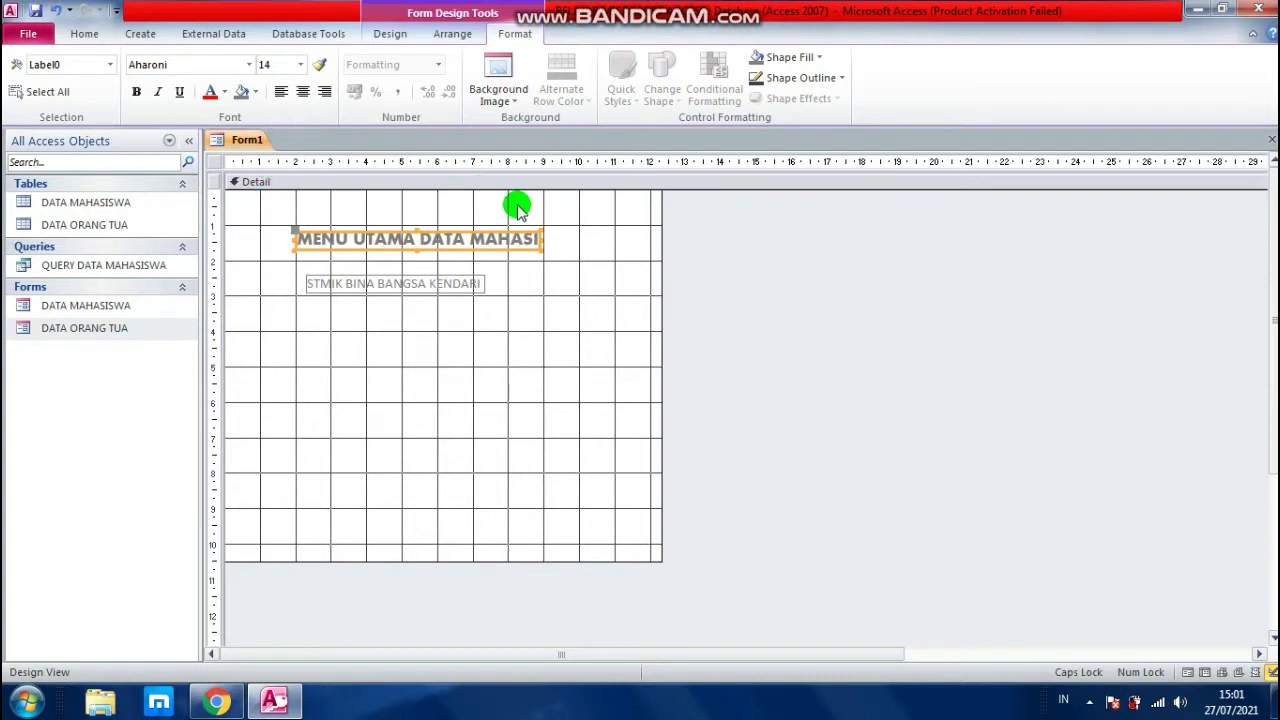
pyautogui.moveTo(539, 239); pyautogui.dragTo(590, 237)
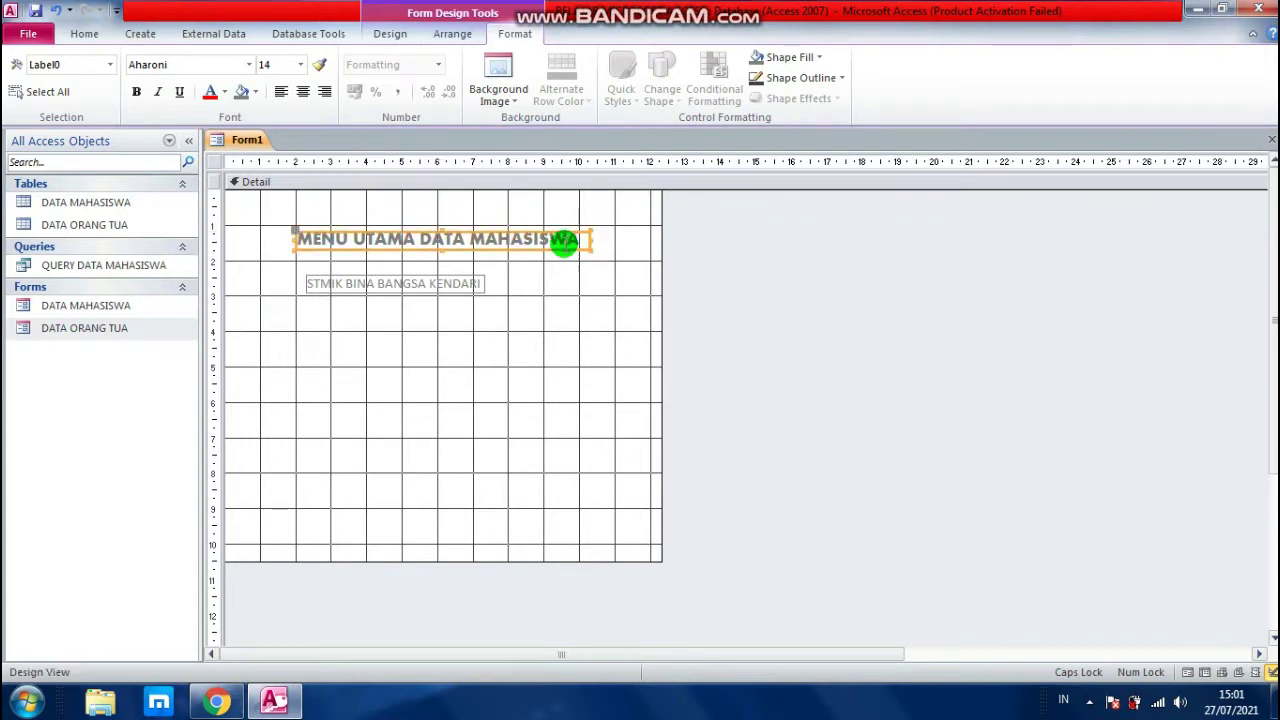
# Step: Center the title text and make it red on a black background
pyautogui.click(302, 91)
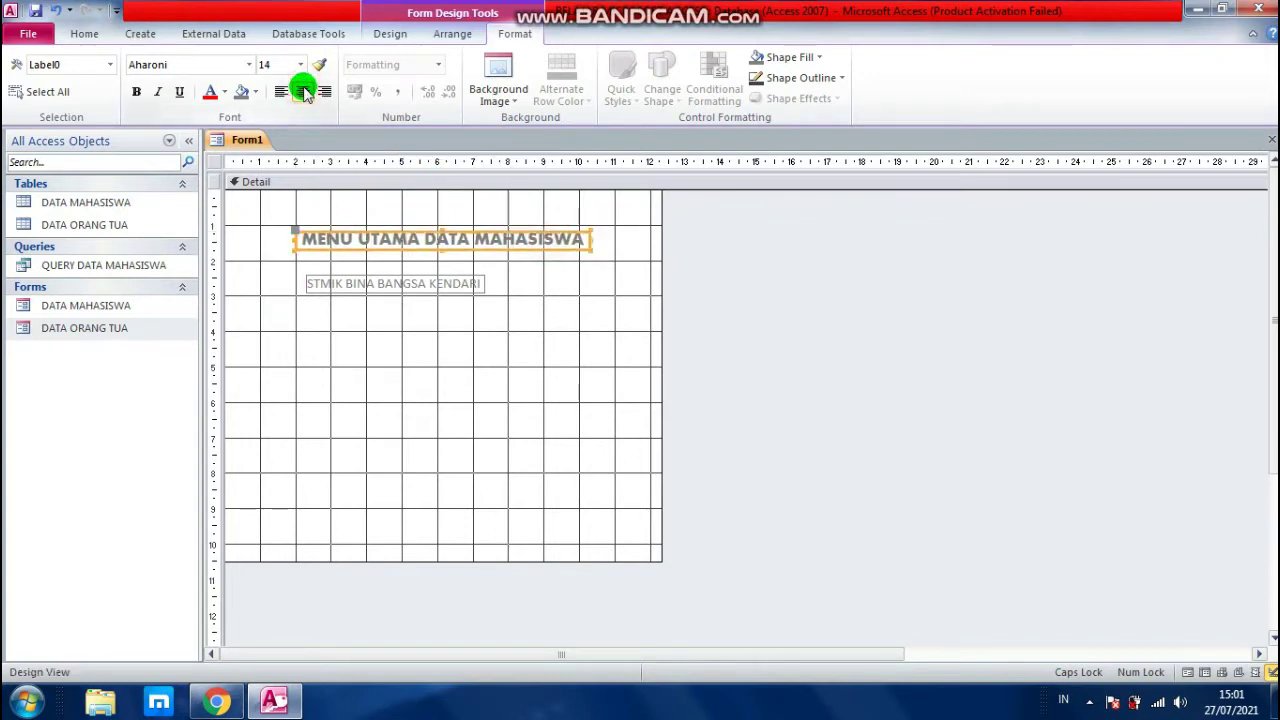
pyautogui.click(210, 95)
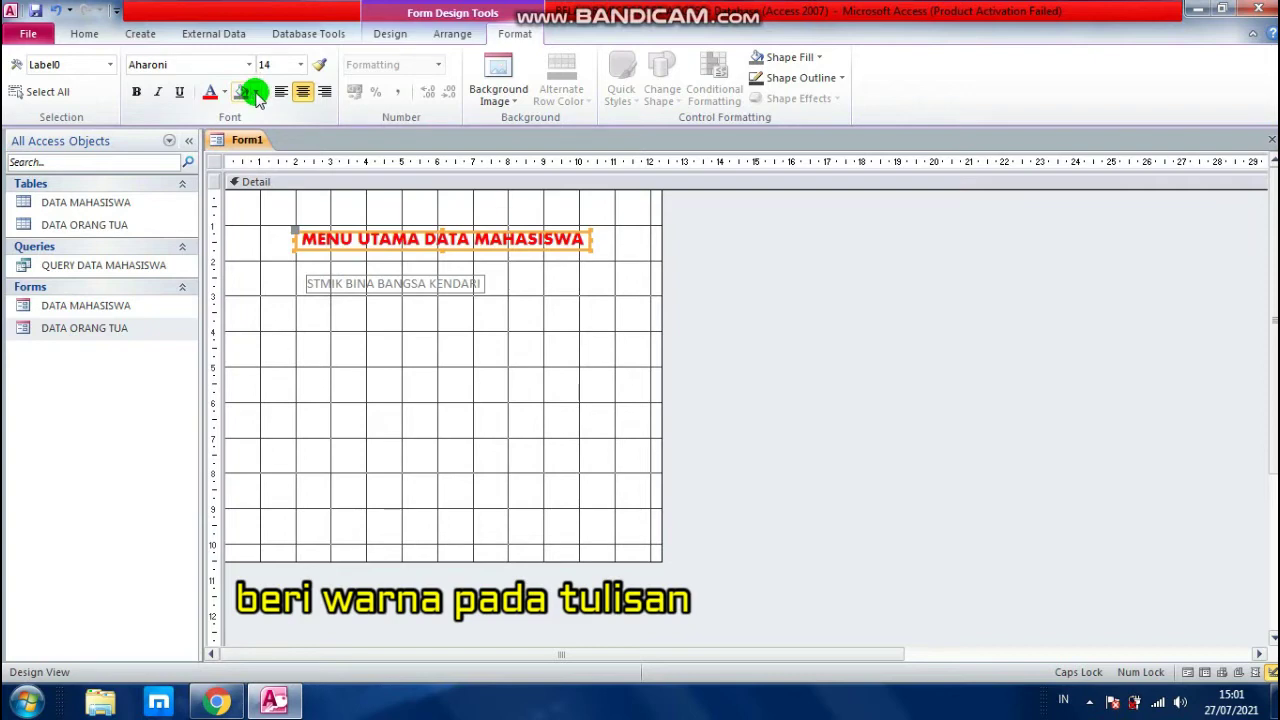
pyautogui.click(256, 93)
pyautogui.click(255, 150)
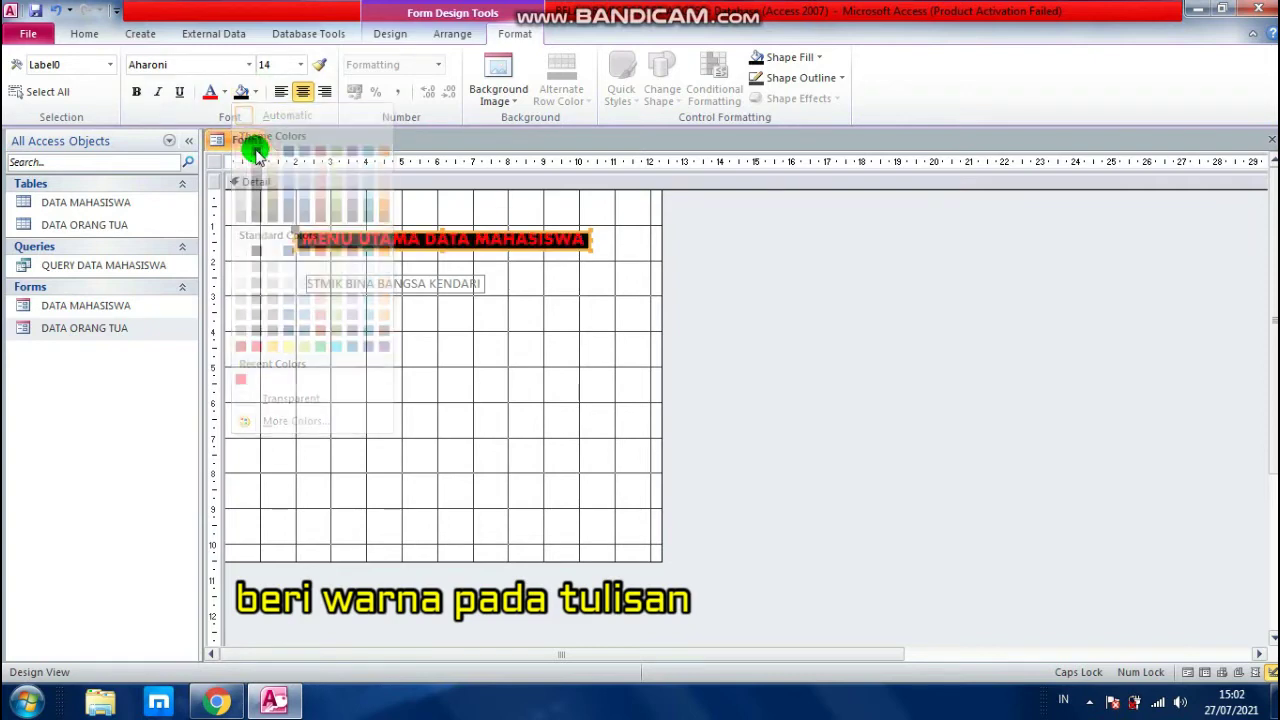
pyautogui.click(418, 266)
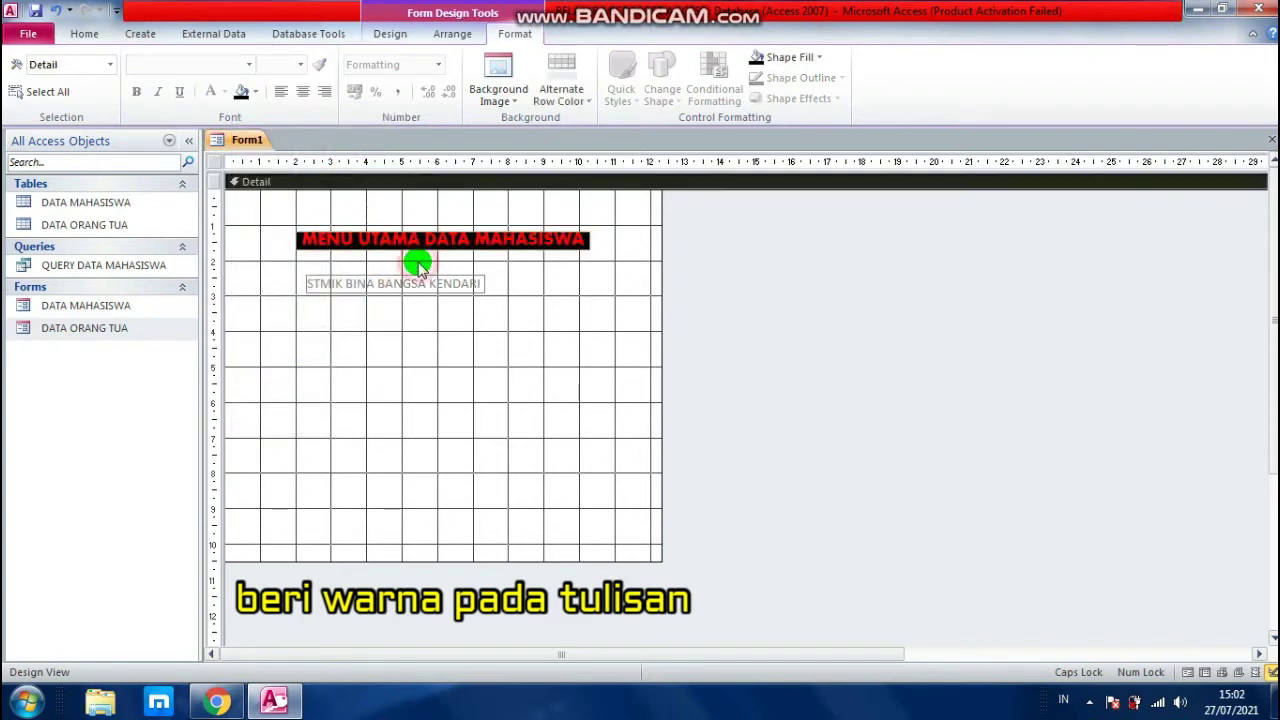
# Step: Format the STMIK label as bold, centred Aharoni 14 and widen it to fit
pyautogui.click(405, 283)
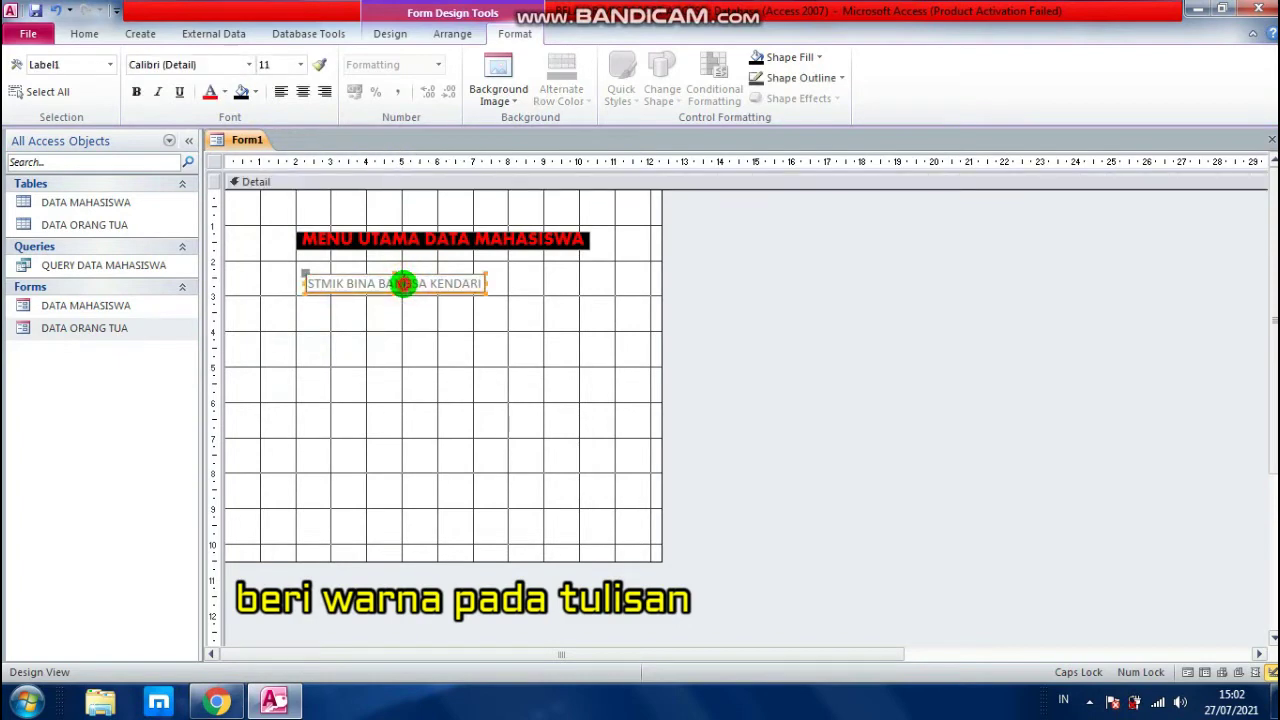
pyautogui.click(250, 64)
pyautogui.click(224, 155)
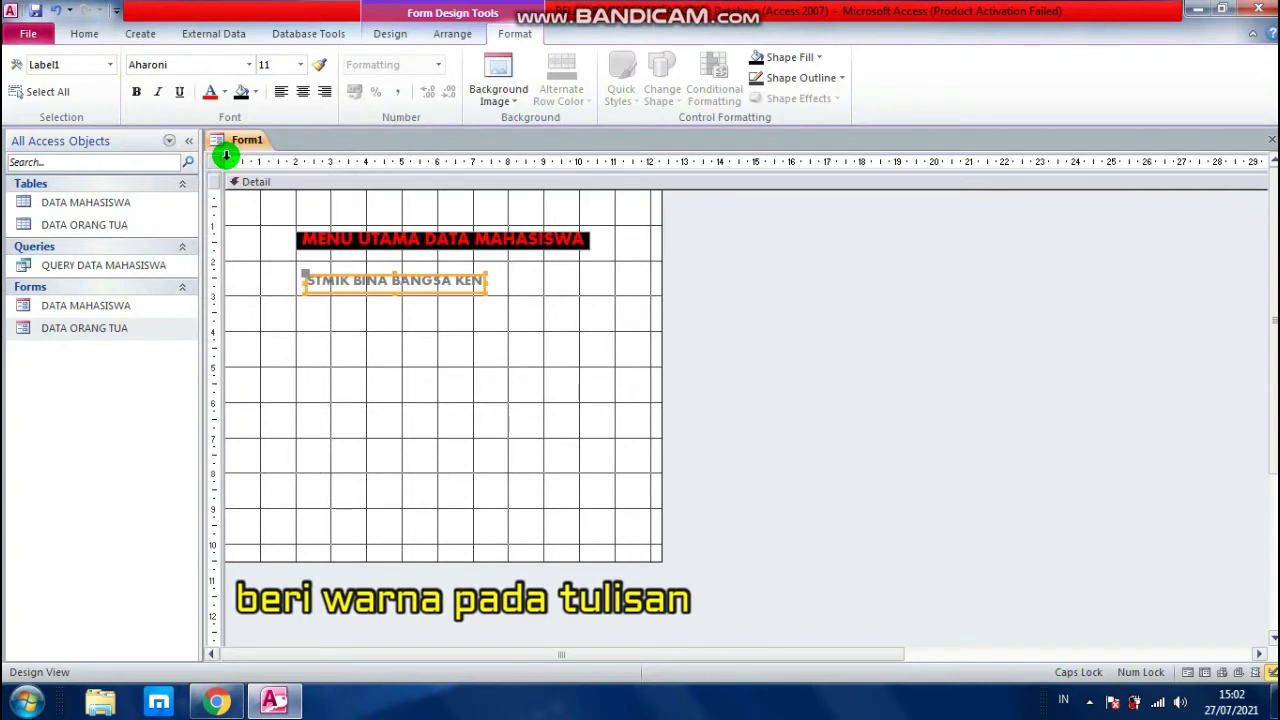
pyautogui.click(137, 93)
pyautogui.click(303, 92)
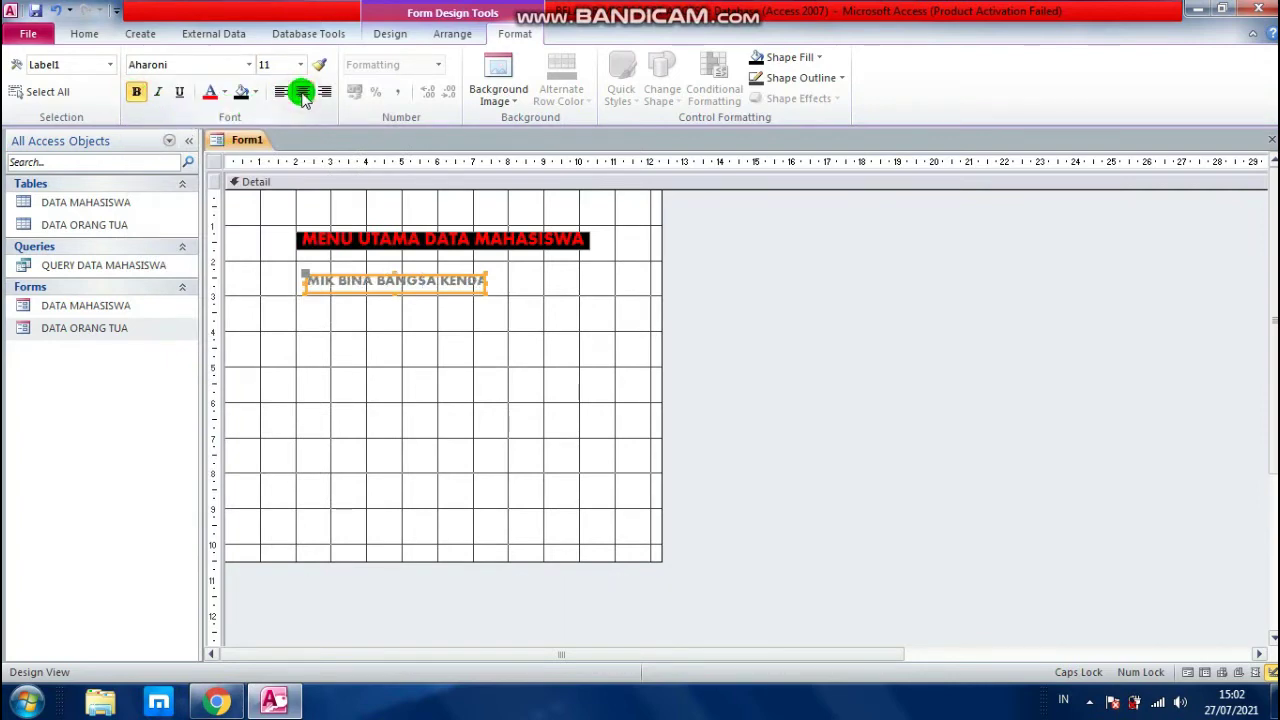
pyautogui.click(300, 64)
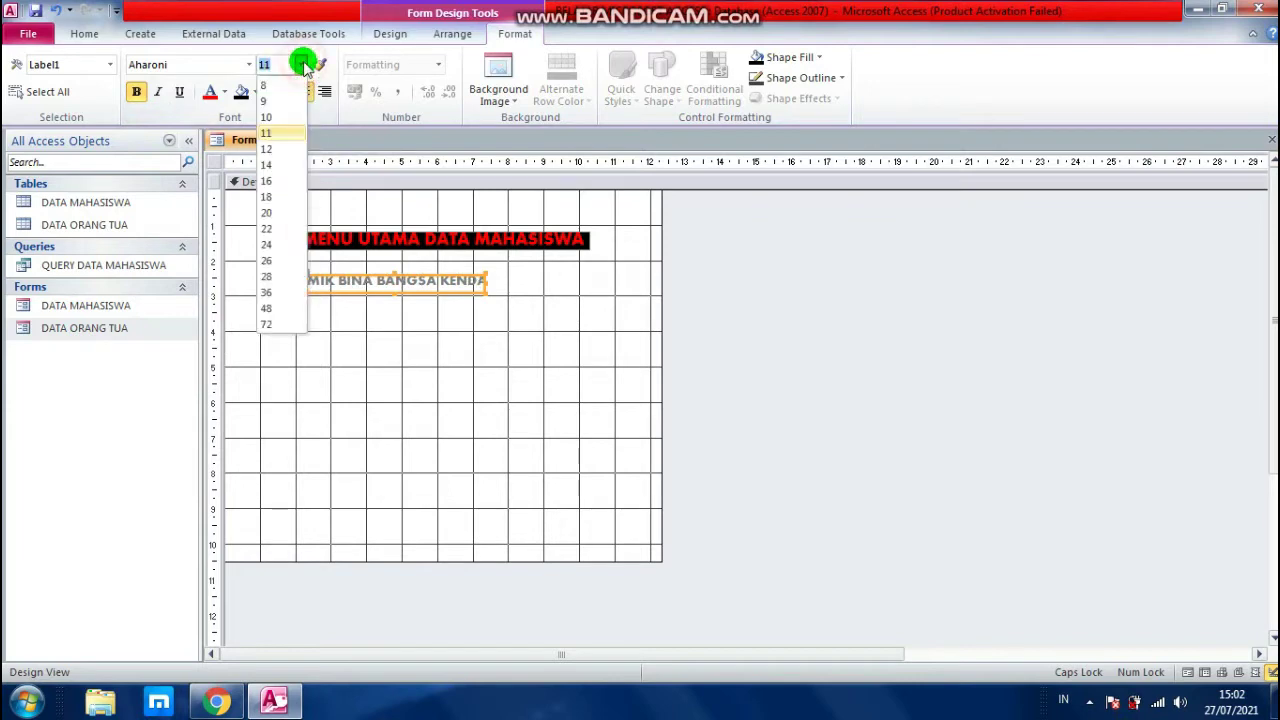
pyautogui.click(262, 163)
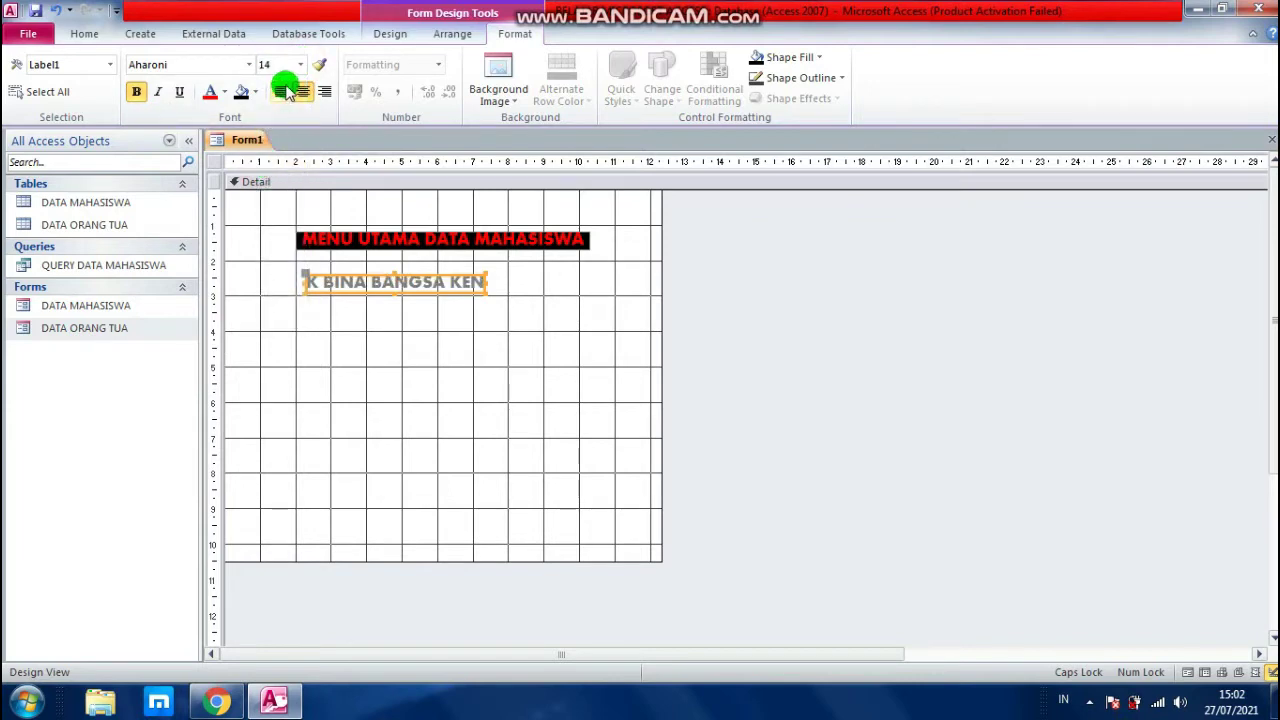
pyautogui.moveTo(484, 282); pyautogui.dragTo(574, 280)
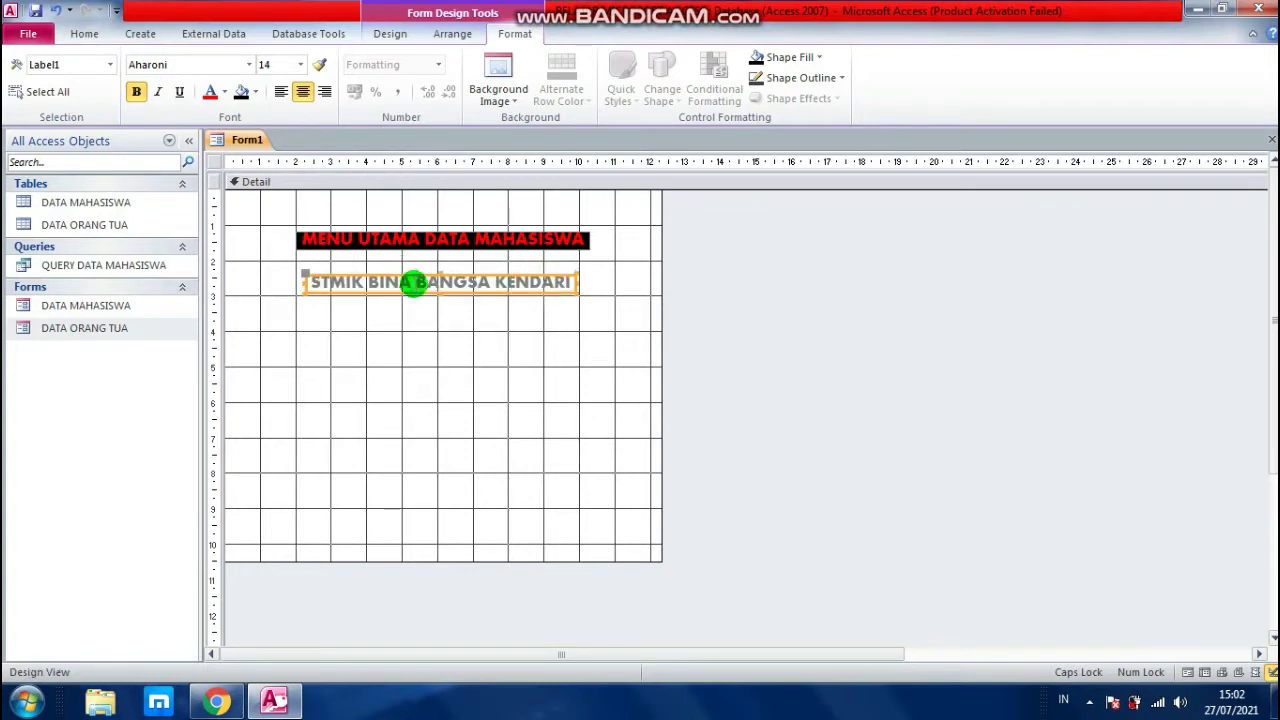
# Step: Give the STMIK label a purple background and black text, then move it up toward the title
pyautogui.click(413, 283)
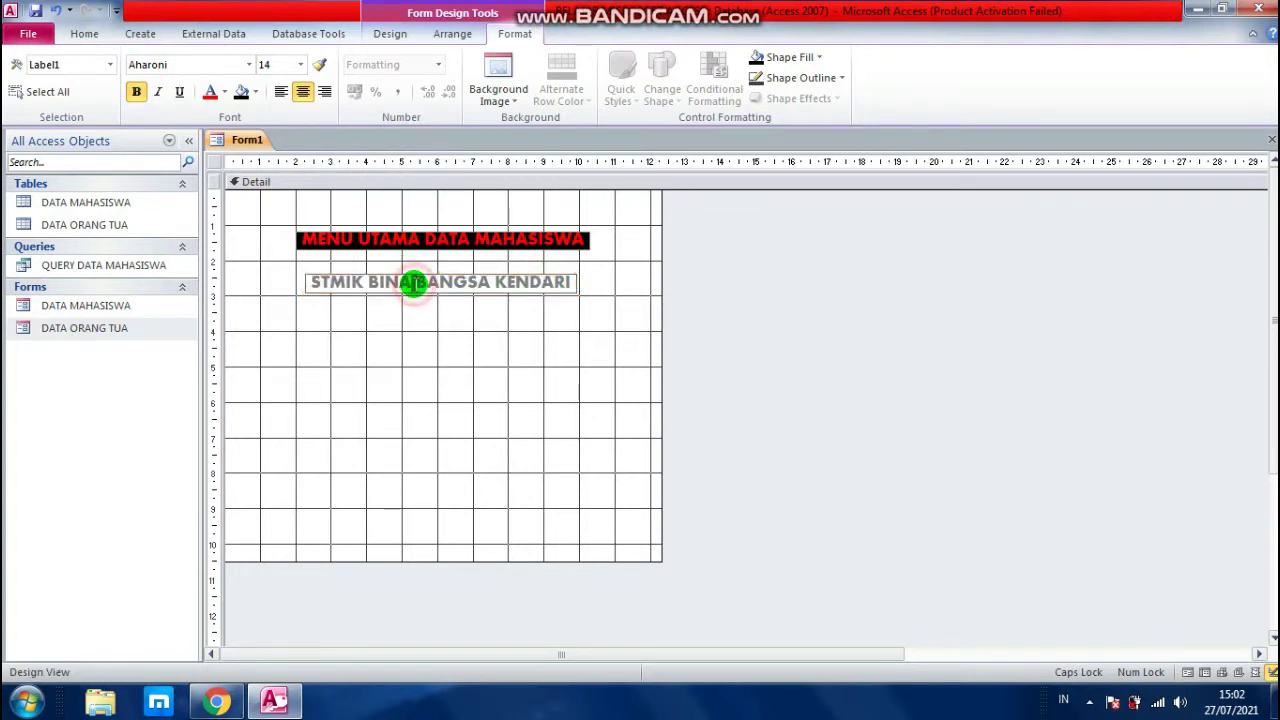
pyautogui.click(255, 93)
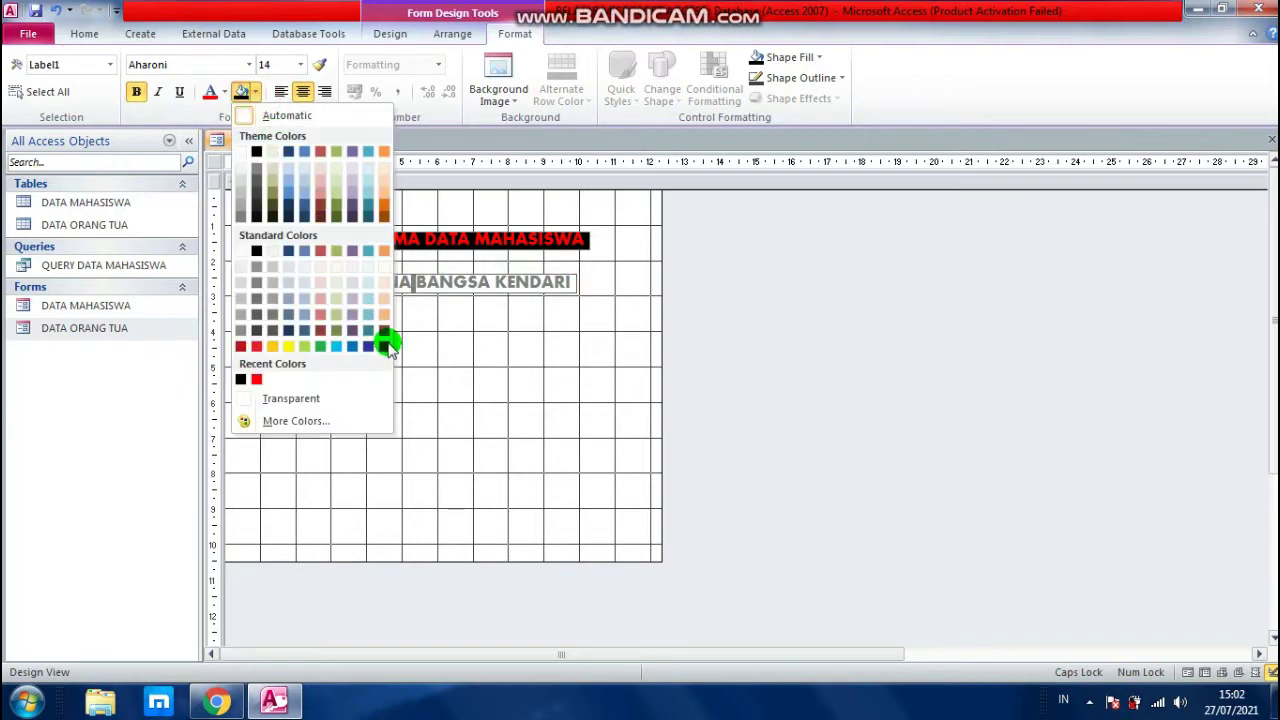
pyautogui.click(385, 345)
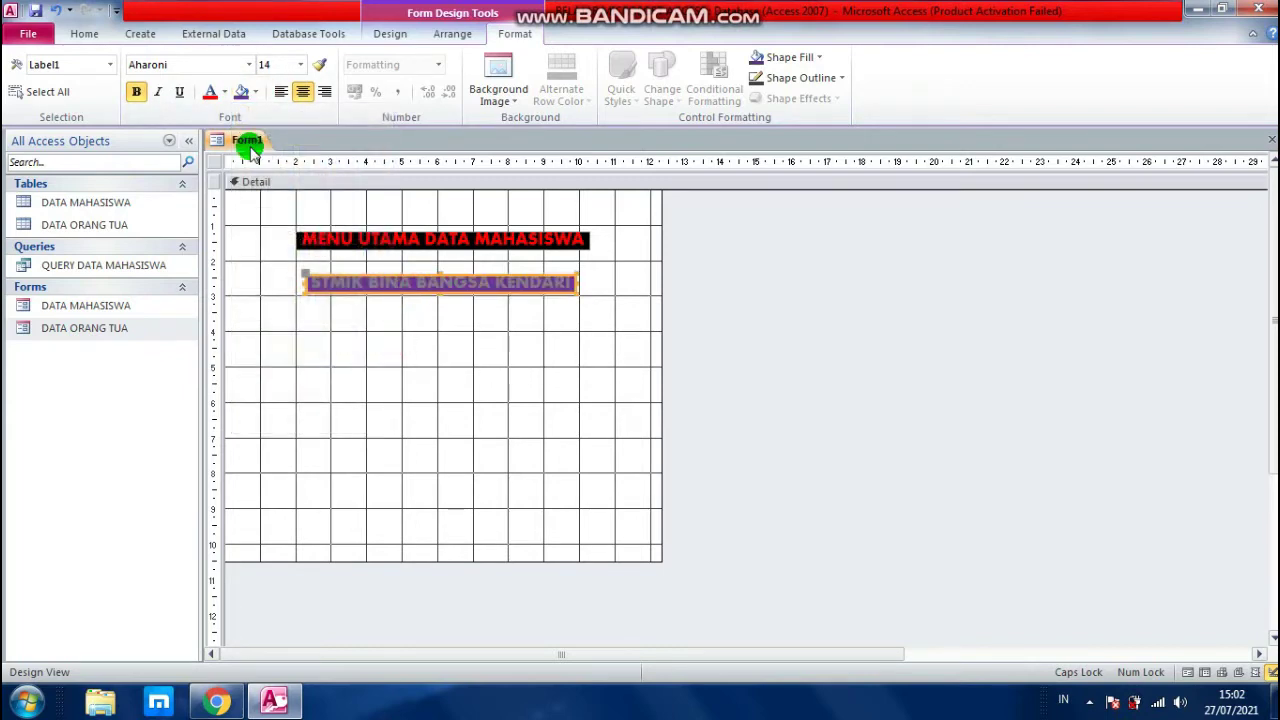
pyautogui.click(225, 90)
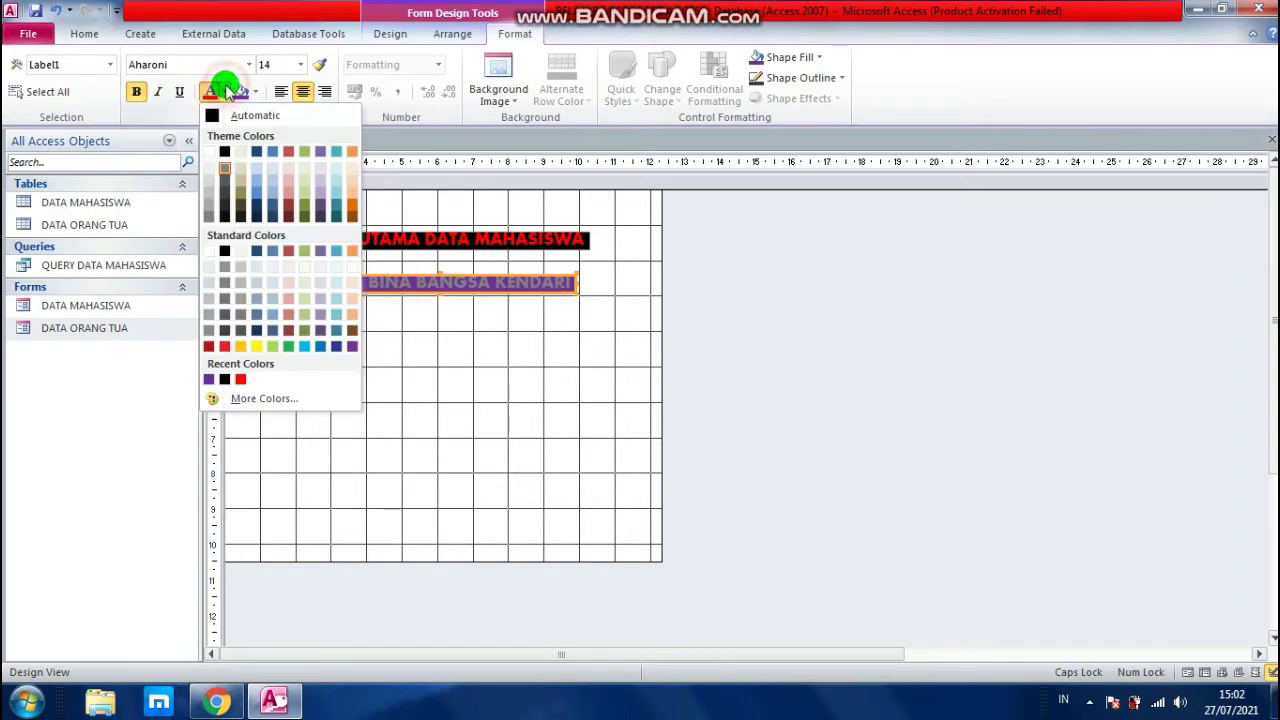
pyautogui.click(225, 152)
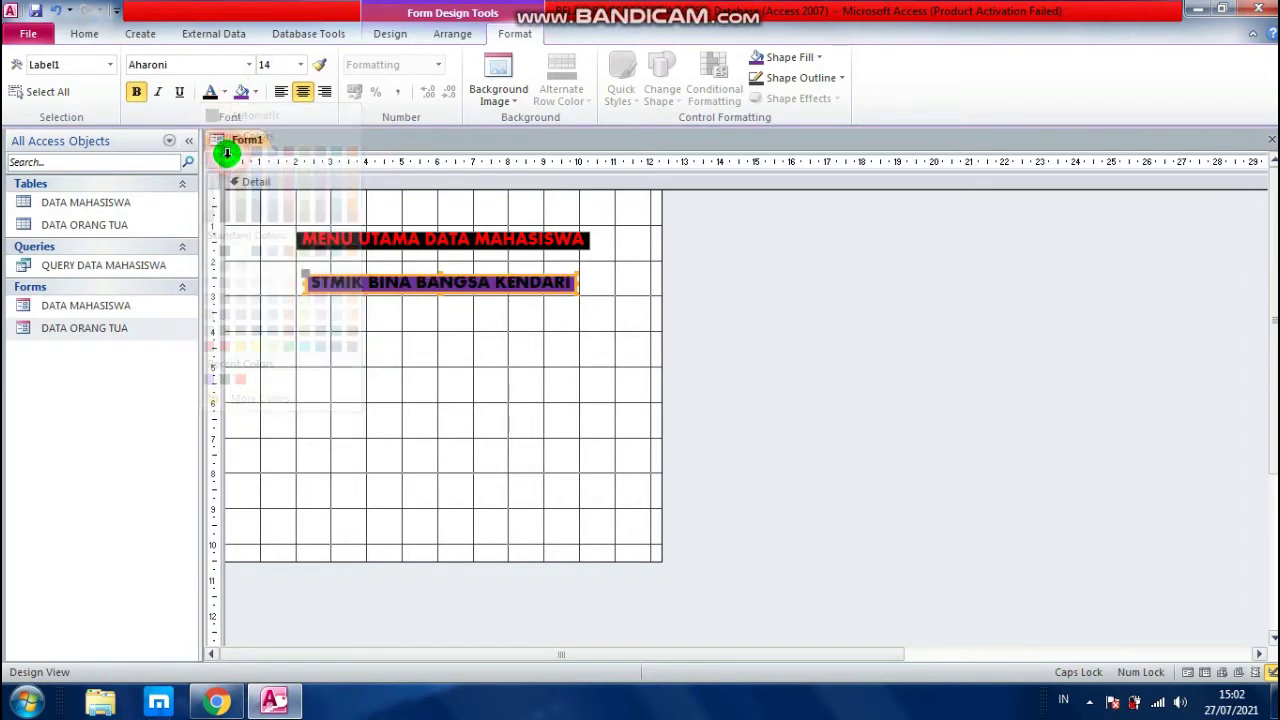
pyautogui.click(380, 318)
pyautogui.moveTo(372, 285); pyautogui.dragTo(375, 252)
# Step: Drop the STMIK label directly beneath the MENU UTAMA DATA MAHASISWA title and select the Detail section
pyautogui.click(386, 310)
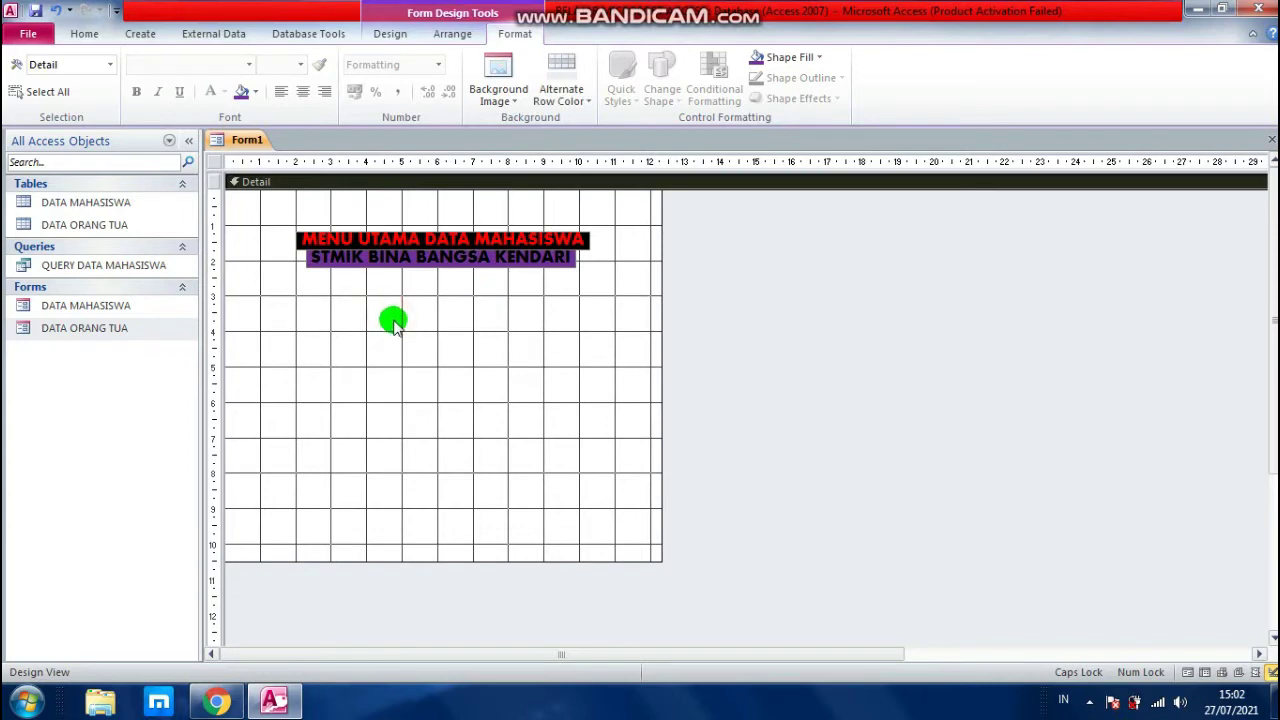
pyautogui.click(380, 257)
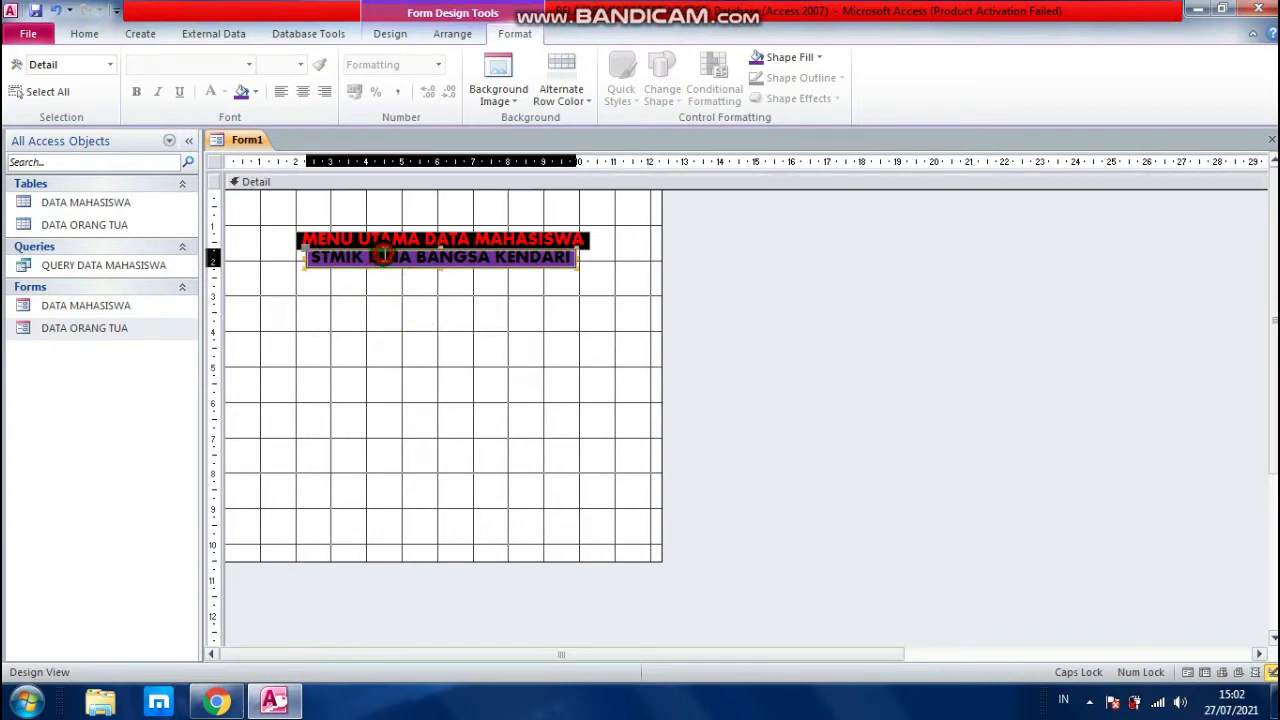
pyautogui.click(409, 305)
pyautogui.click(389, 263)
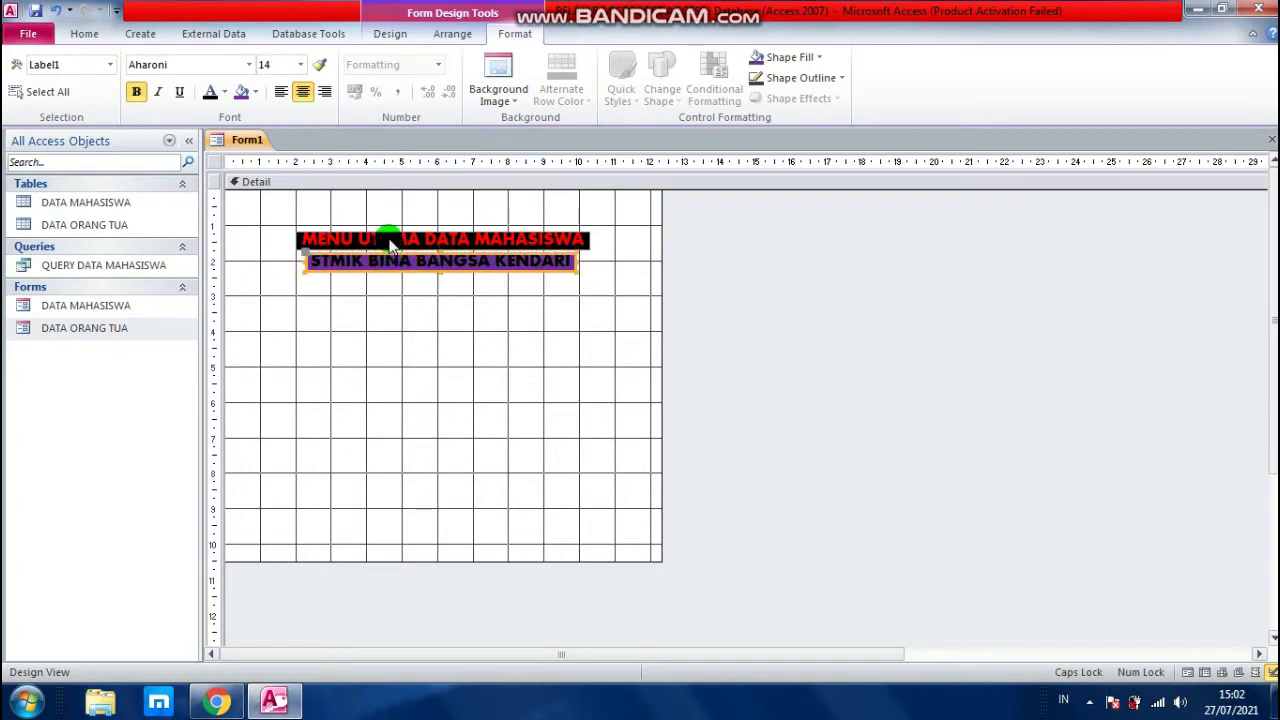
pyautogui.click(388, 238)
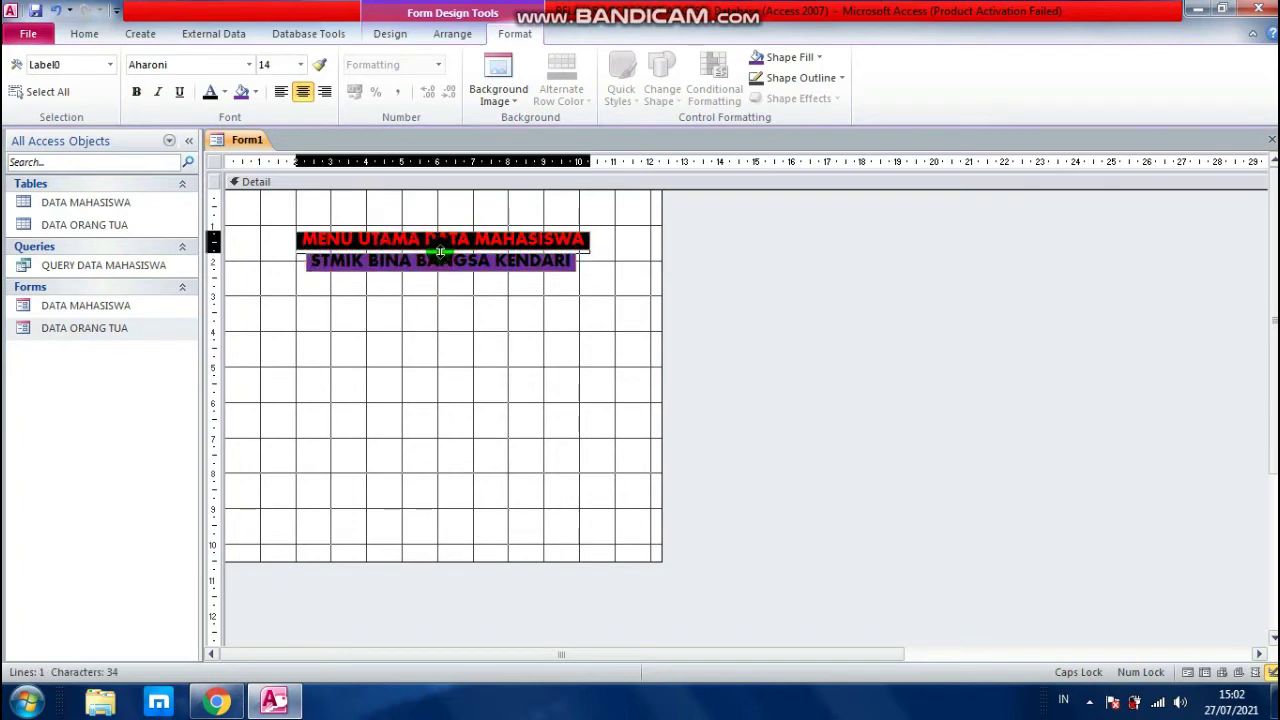
pyautogui.click(440, 306)
pyautogui.click(440, 306)
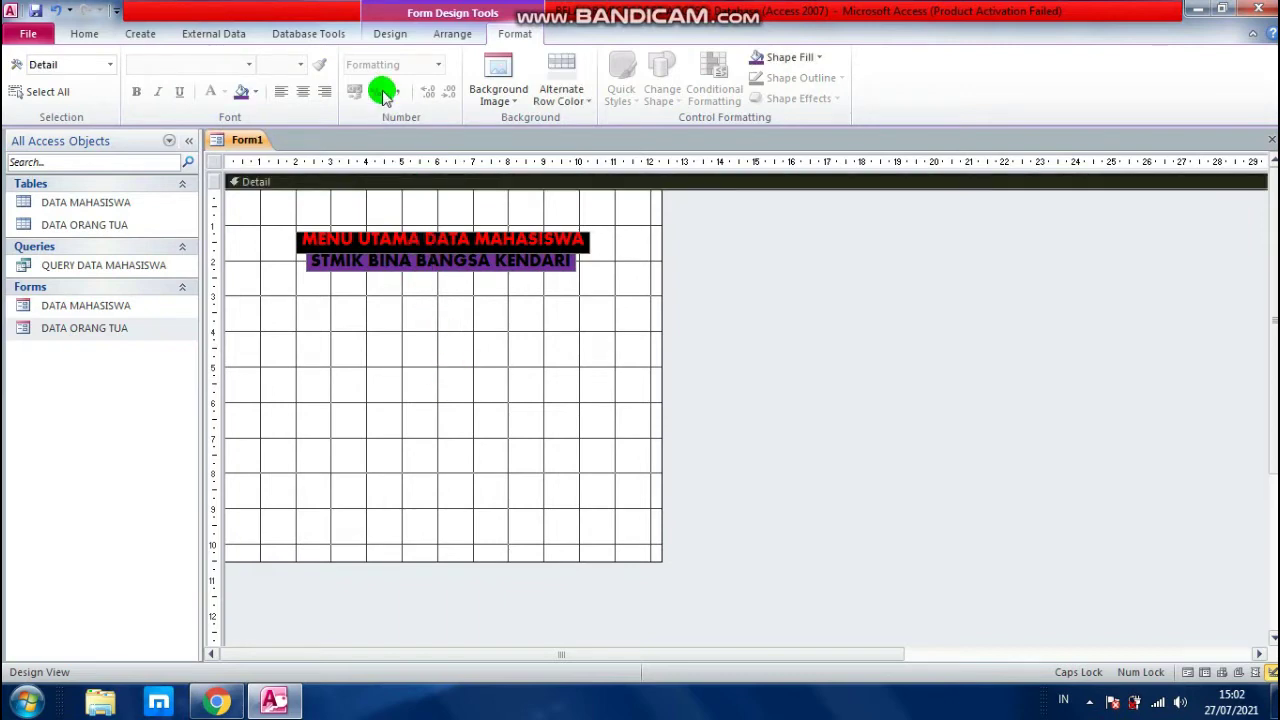
pyautogui.click(390, 35)
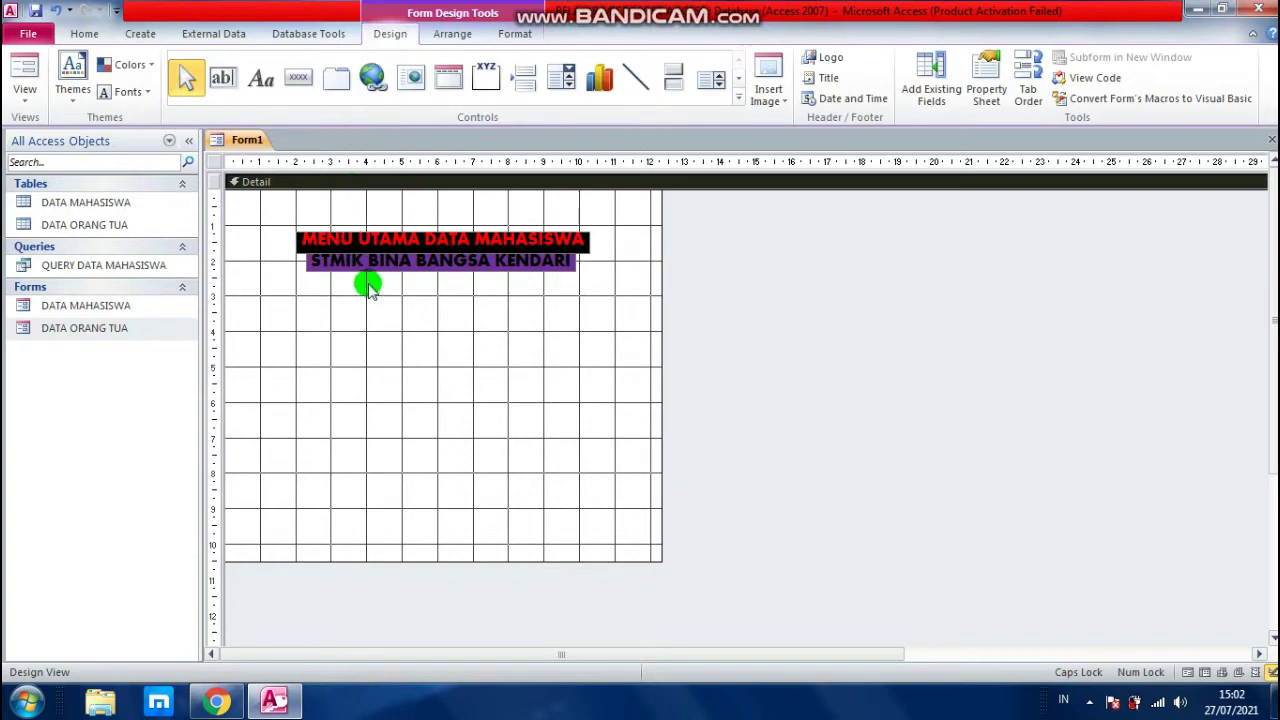
# Step: Draw a button below the titles that opens the DATA MAHASISWA form with all records, captioned 'DATA MAHASISWA'
pyautogui.click(297, 80)
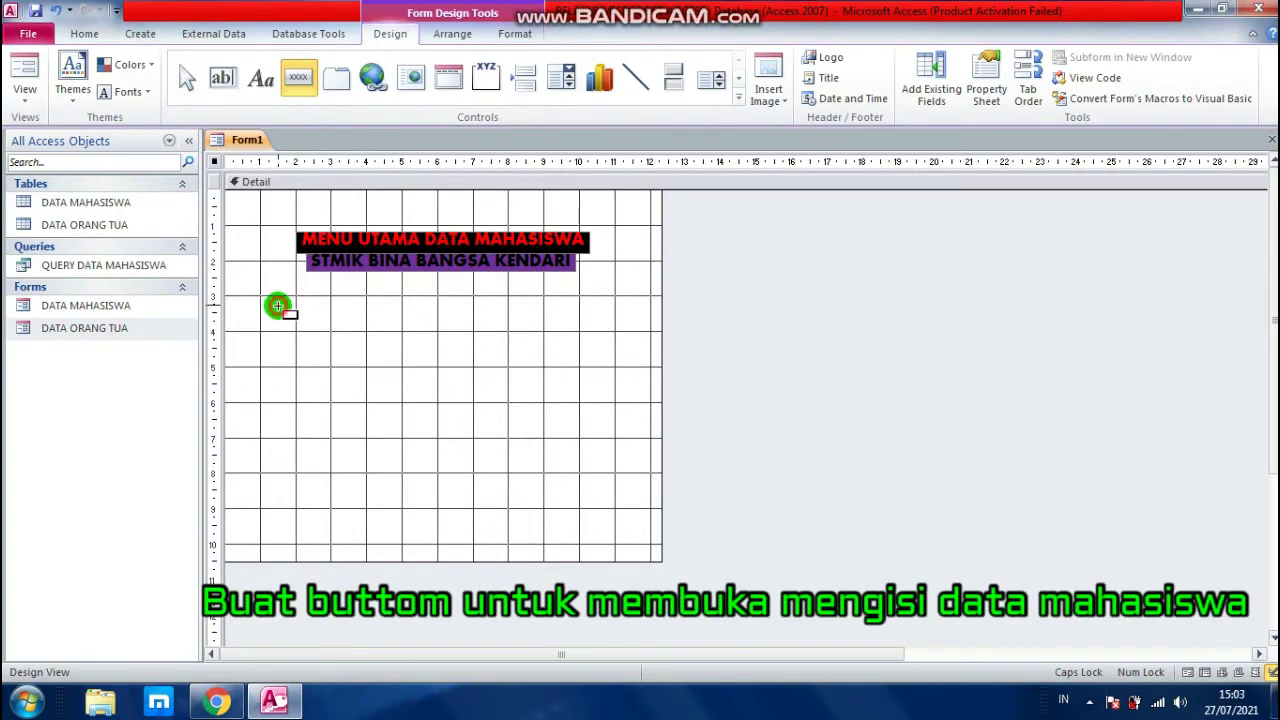
pyautogui.moveTo(277, 306); pyautogui.dragTo(384, 324)
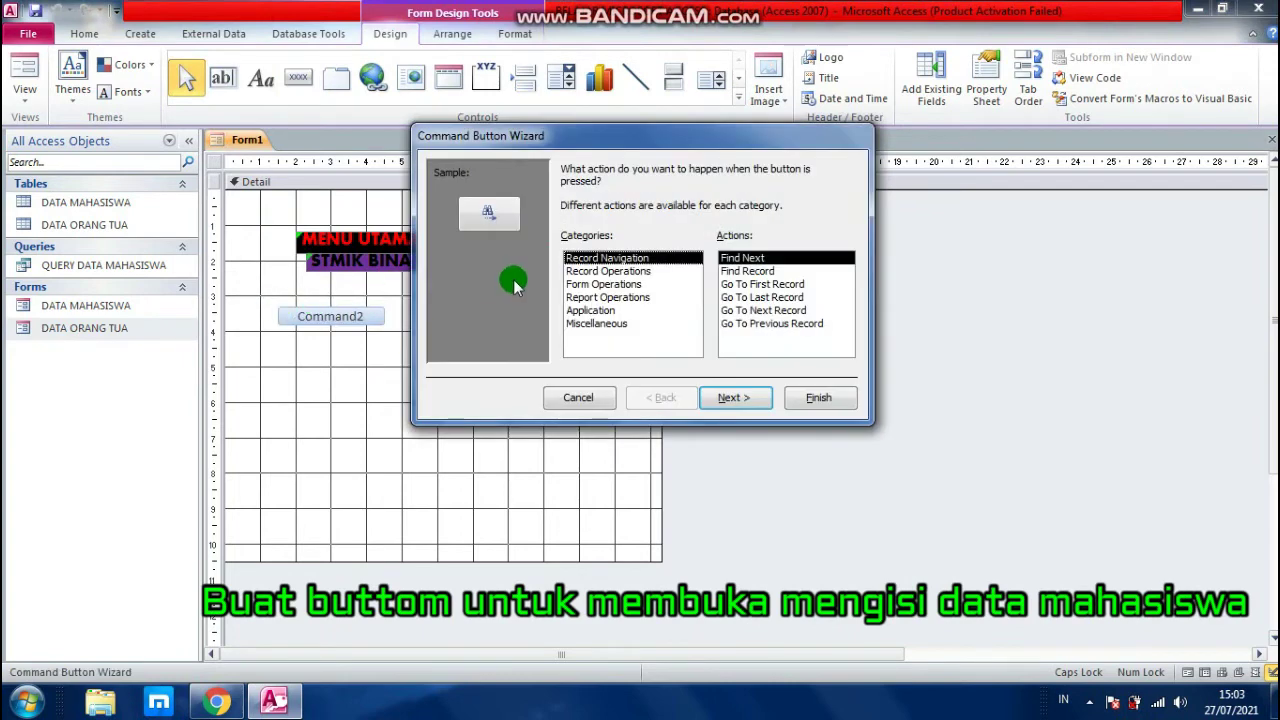
pyautogui.click(601, 284)
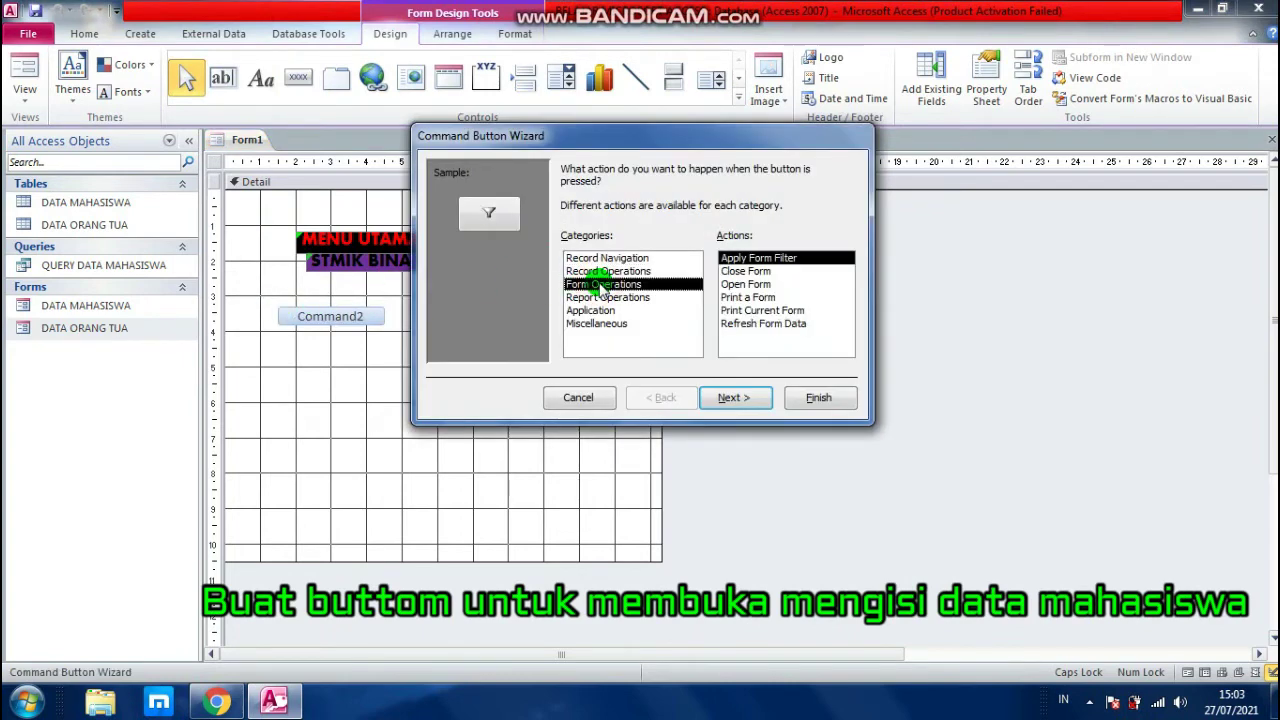
pyautogui.click(752, 285)
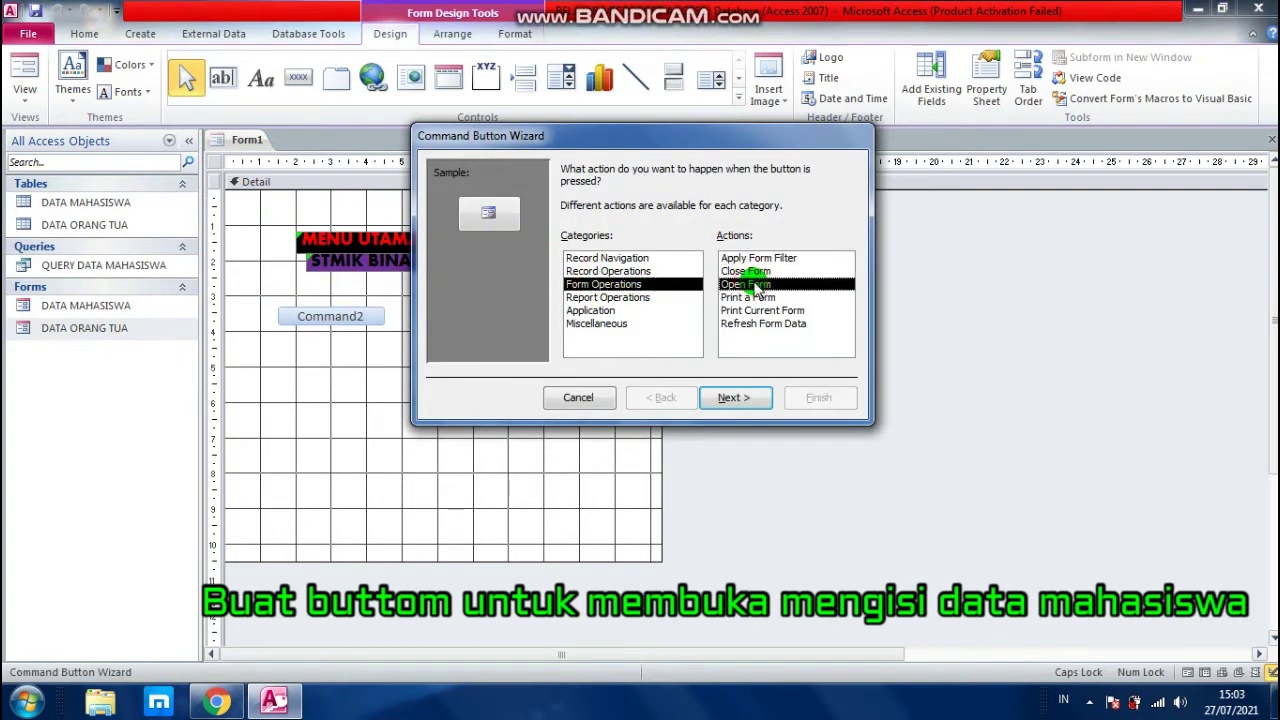
pyautogui.click(720, 399)
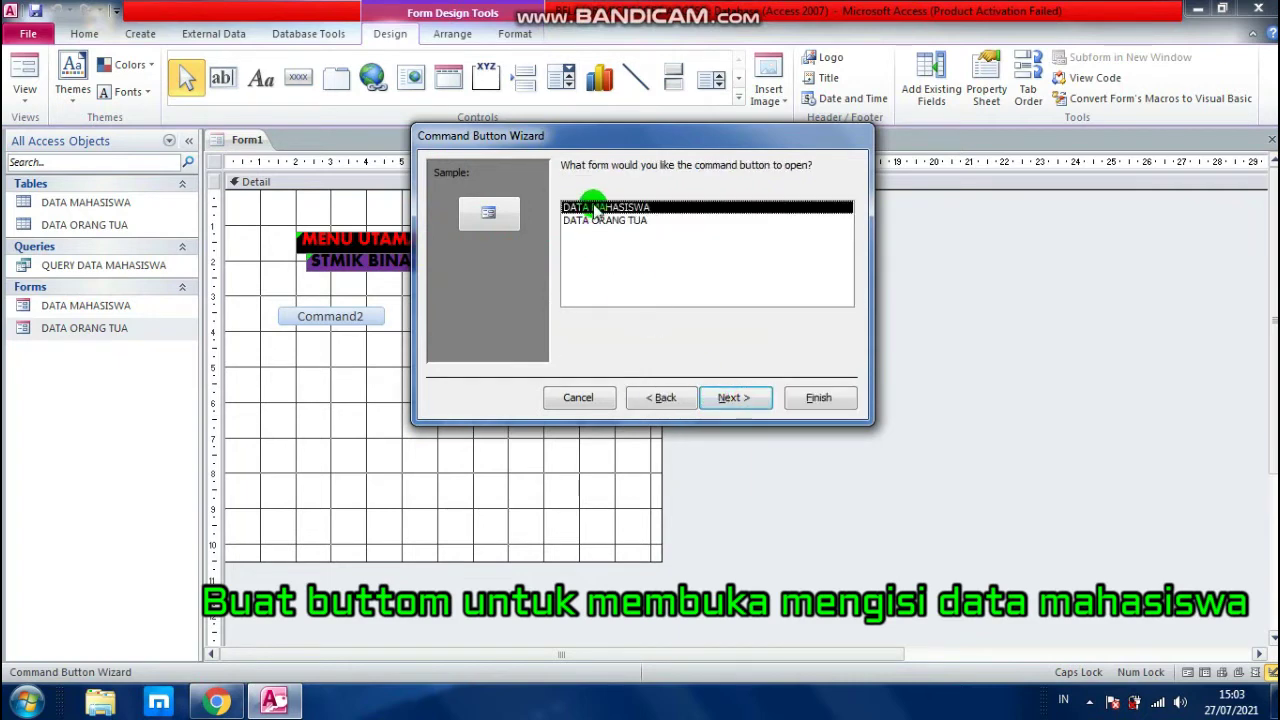
pyautogui.click(734, 401)
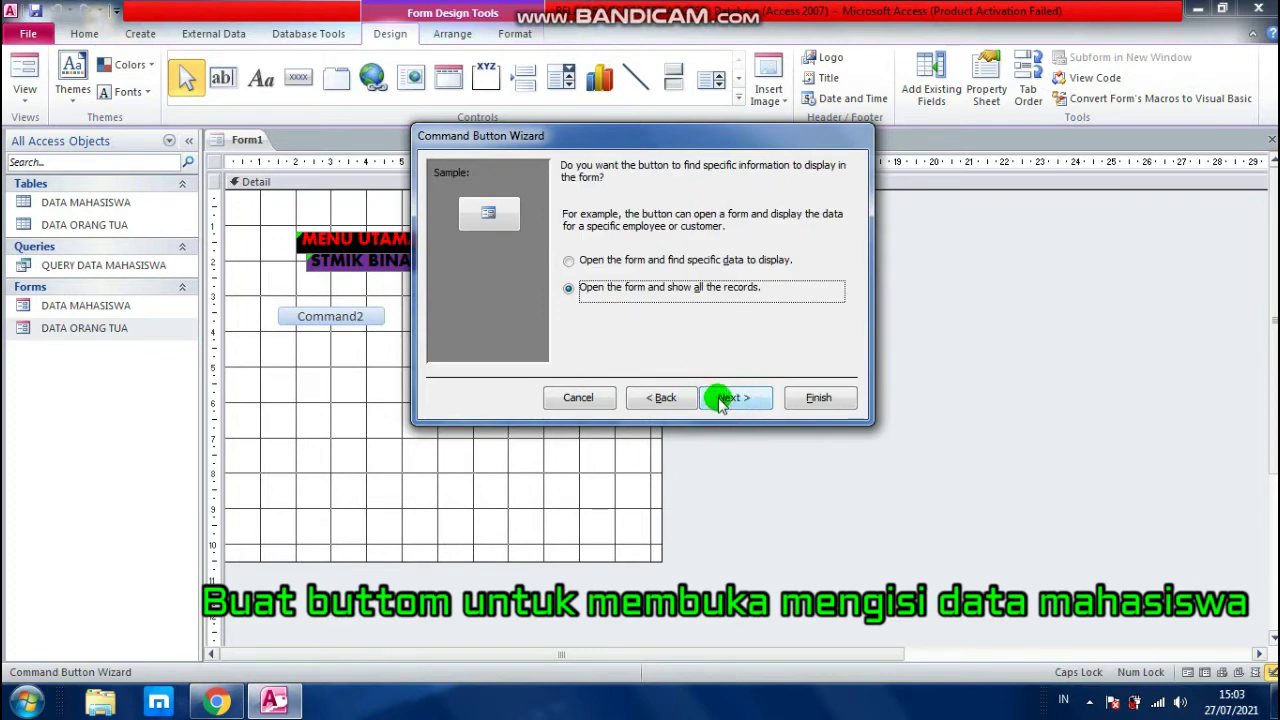
pyautogui.click(726, 400)
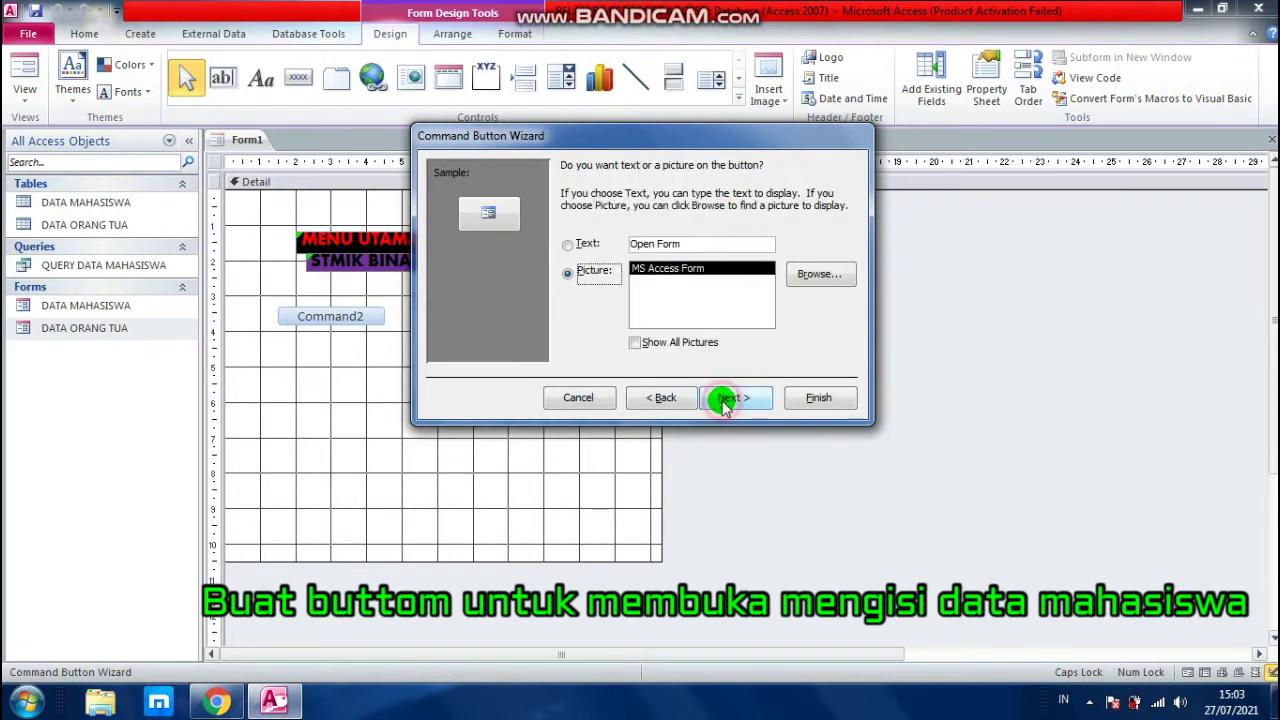
pyautogui.click(586, 245)
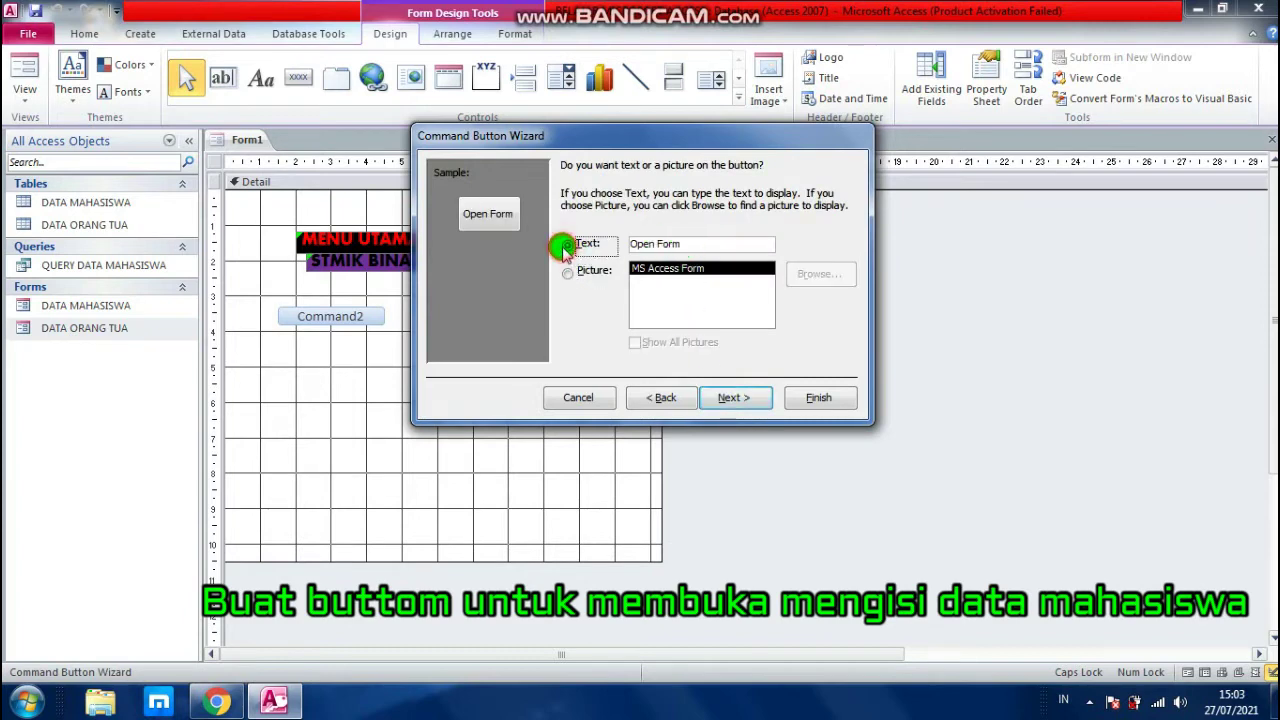
pyautogui.moveTo(700, 244); pyautogui.dragTo(632, 244)
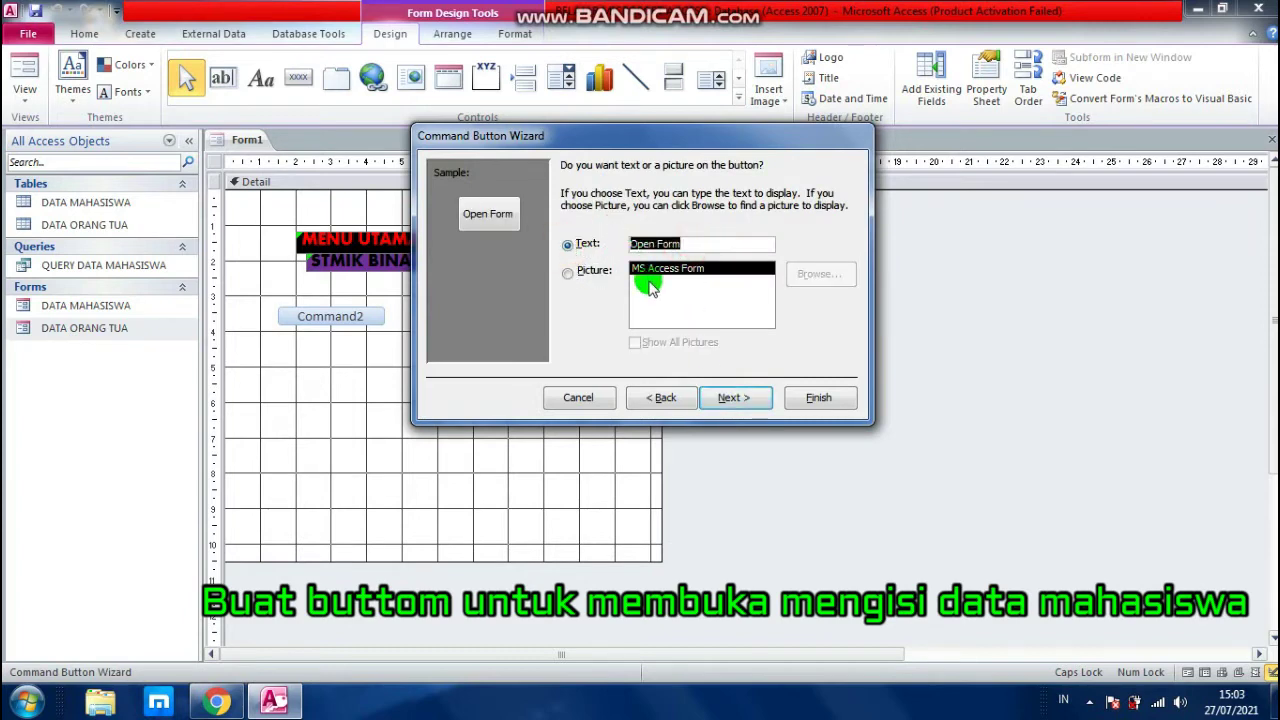
pyautogui.write('DATA ')
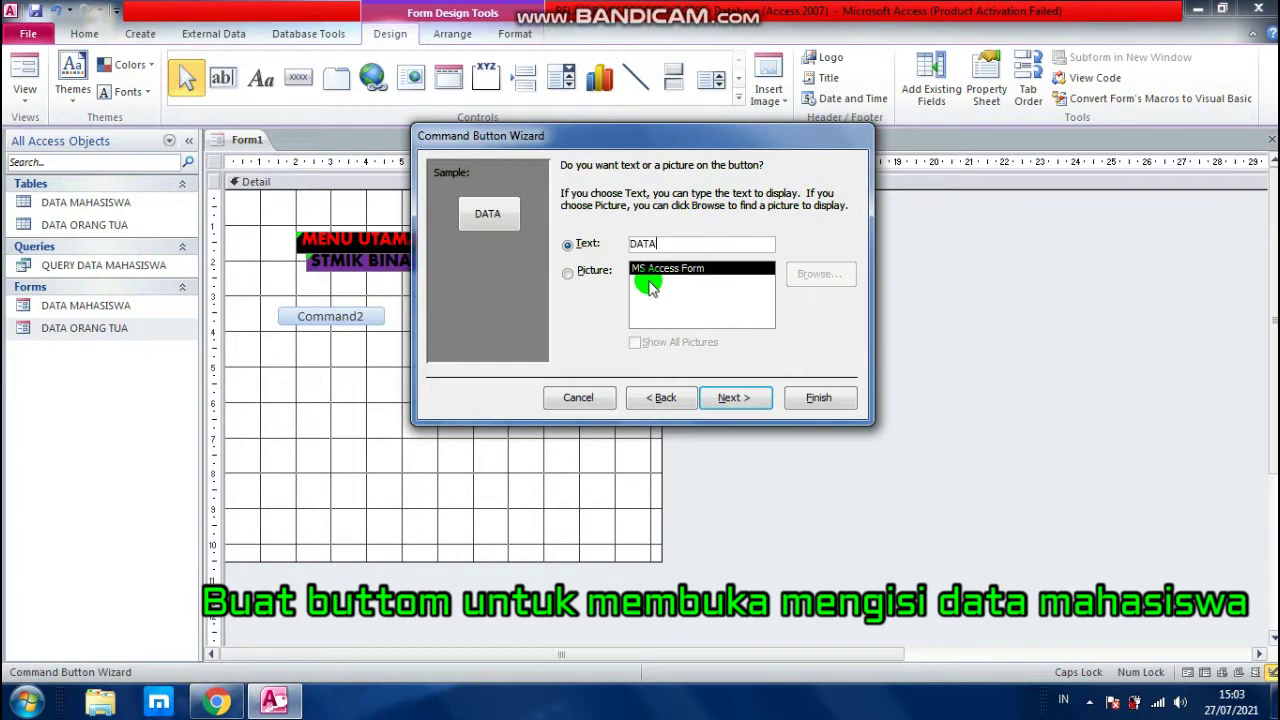
pyautogui.write('MAHASISWA')
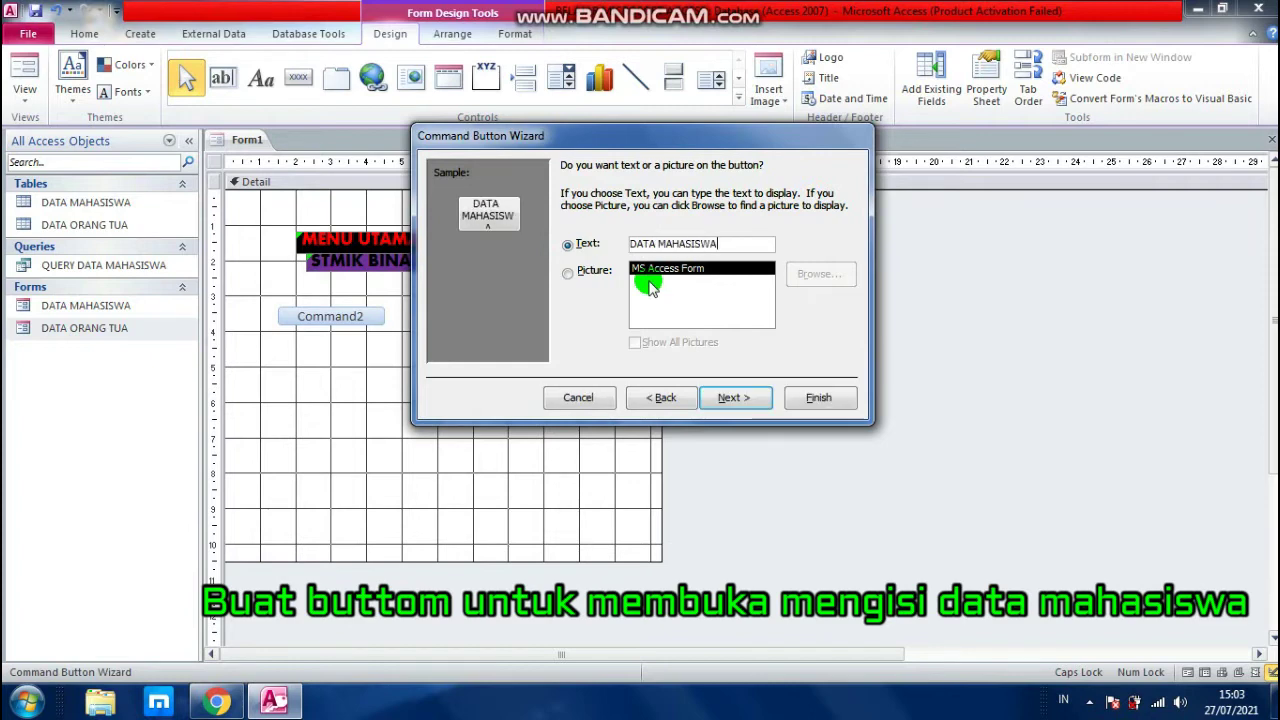
pyautogui.click(812, 402)
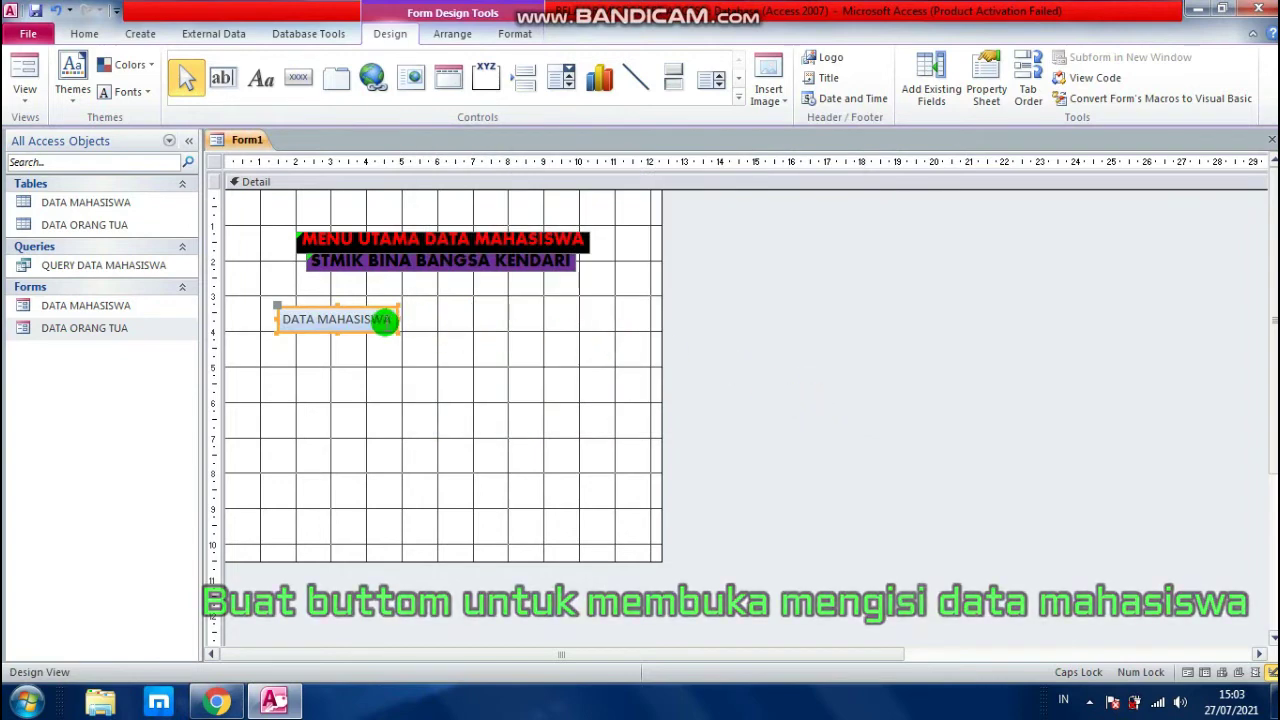
# Step: Add a second button beside it that opens DATA ORANG TUA showing all records, captioned 'DATA ORANG TUA'
pyautogui.click(297, 84)
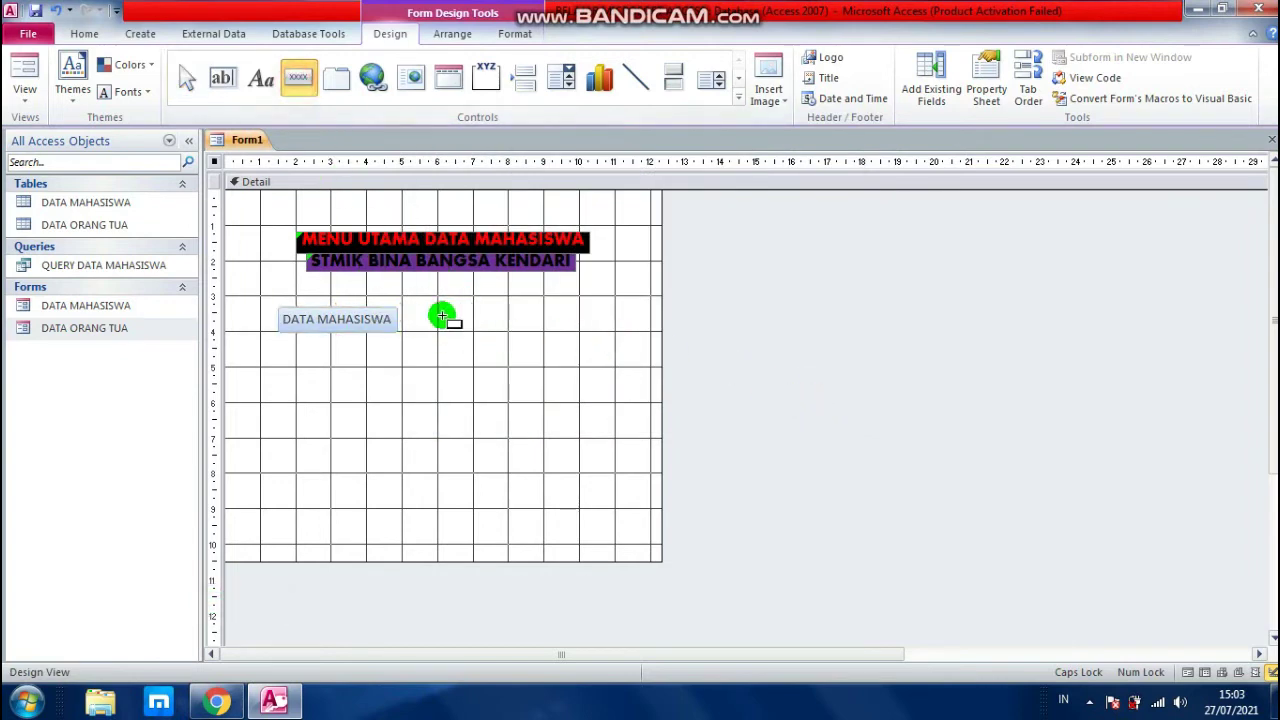
pyautogui.click(440, 317)
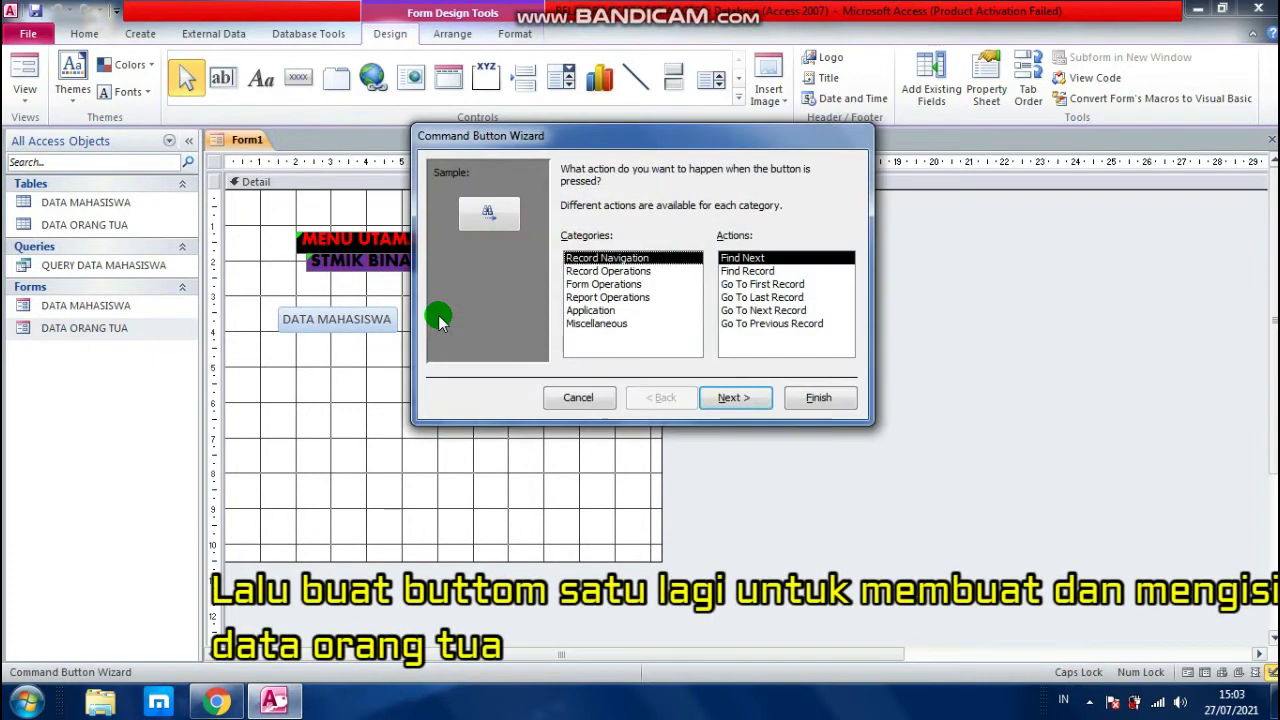
pyautogui.click(594, 285)
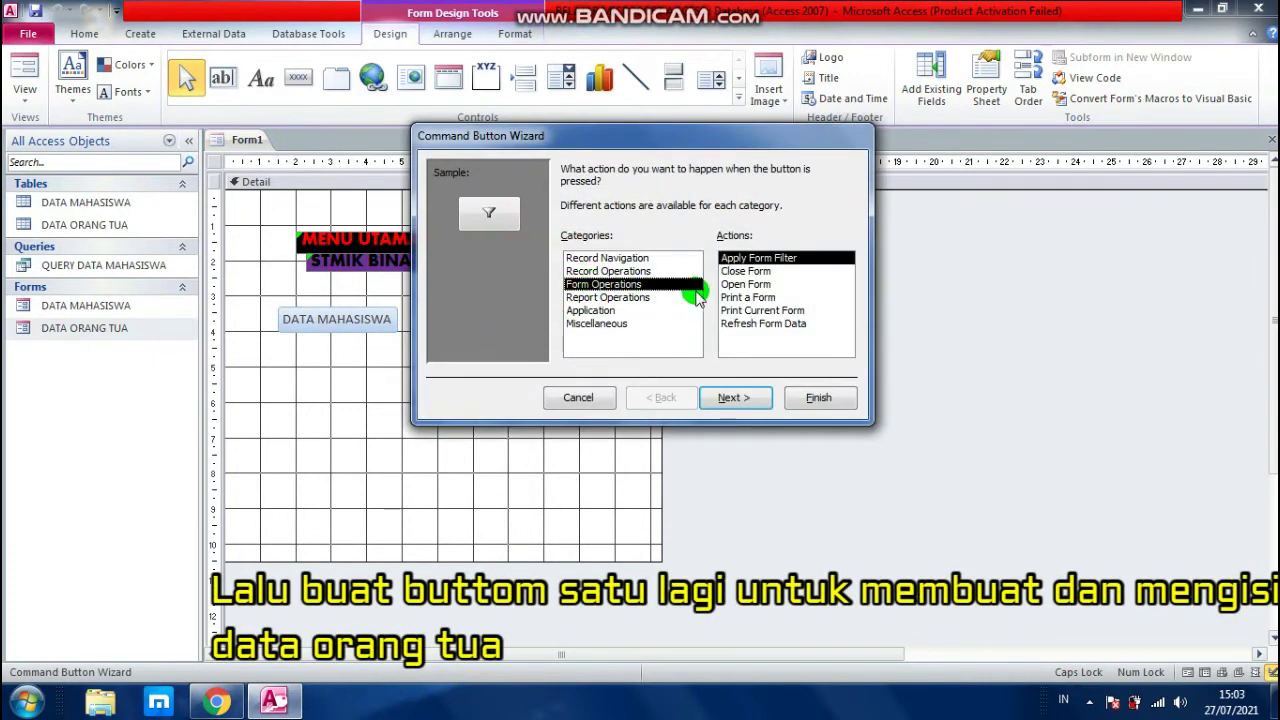
pyautogui.click(745, 285)
pyautogui.click(745, 396)
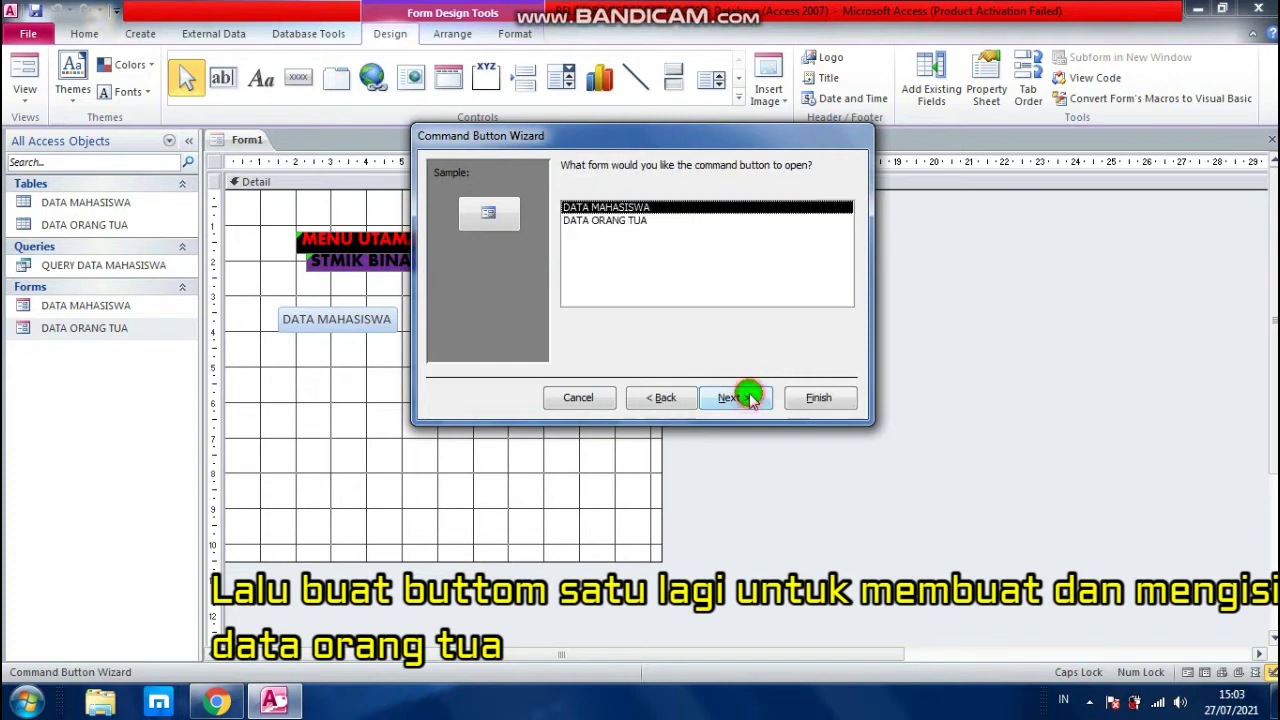
pyautogui.click(606, 220)
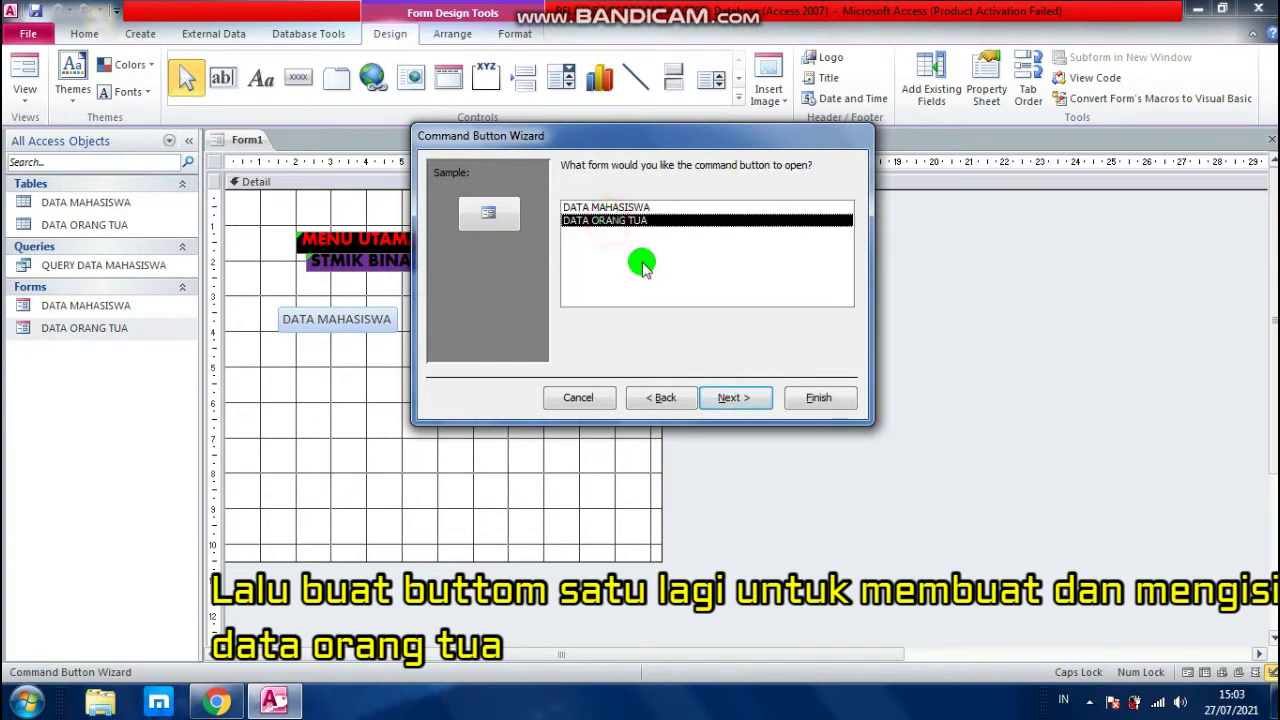
pyautogui.click(732, 395)
pyautogui.click(571, 292)
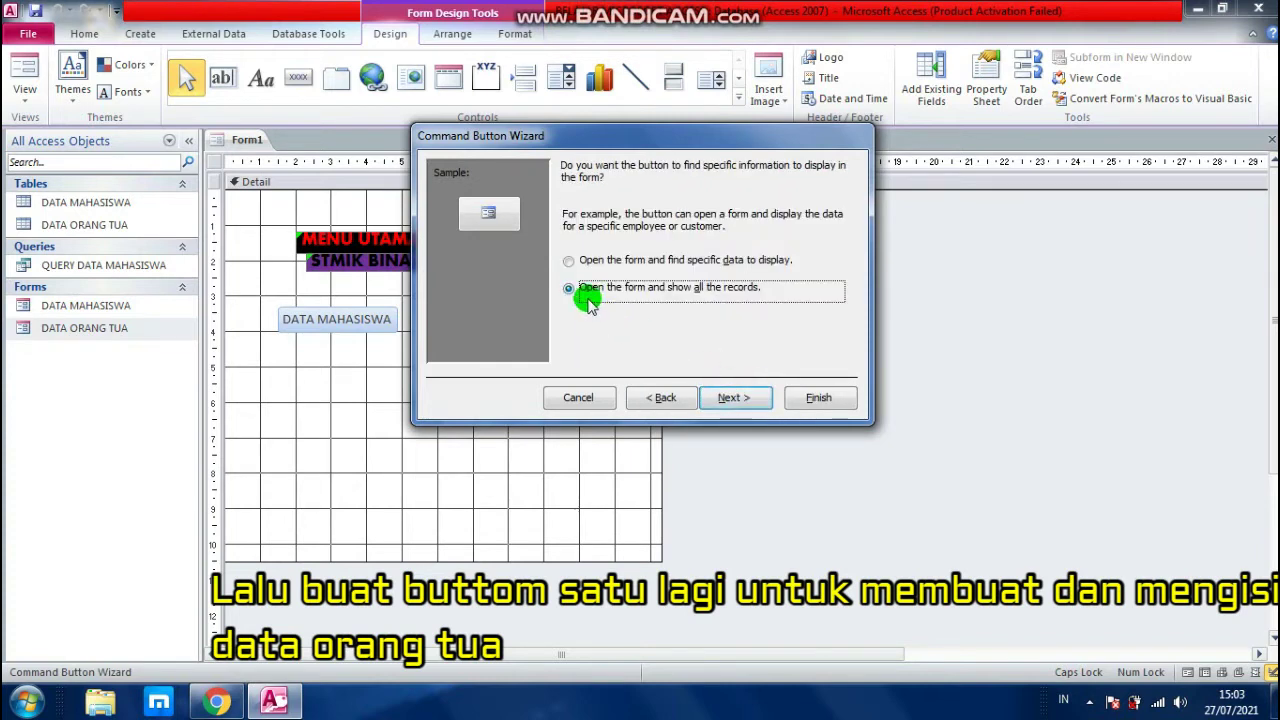
pyautogui.click(756, 398)
pyautogui.click(567, 244)
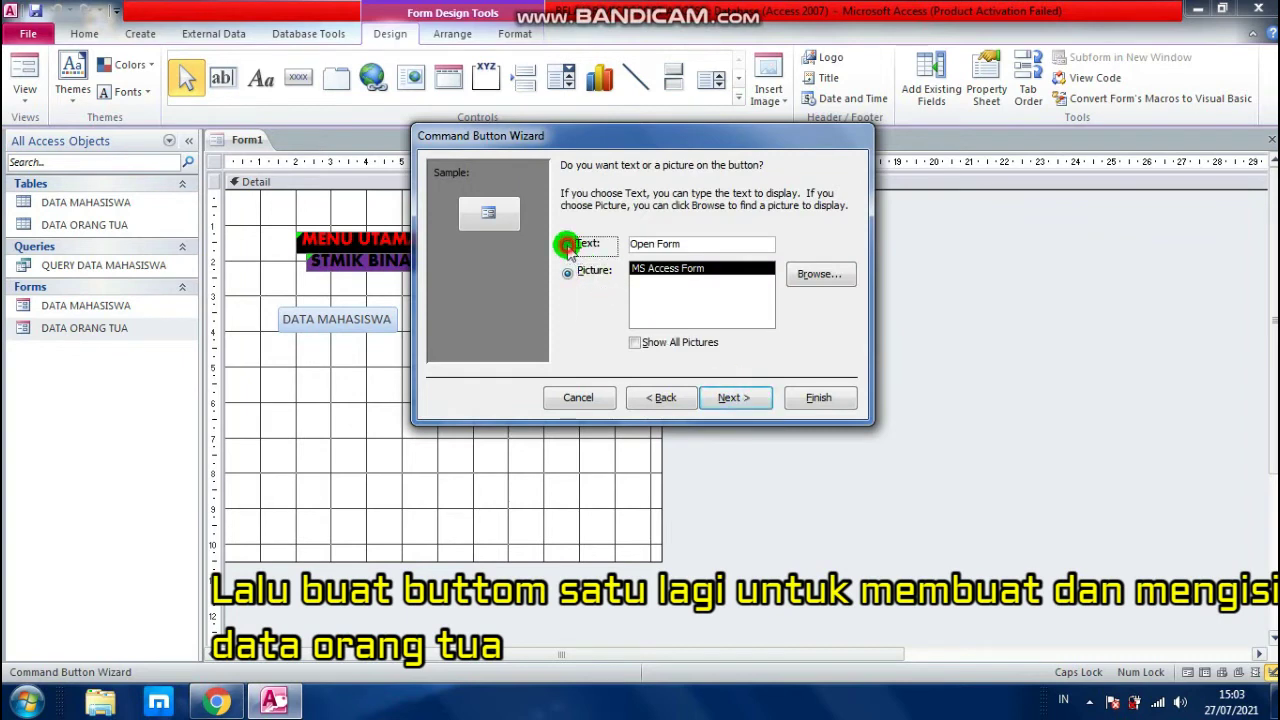
pyautogui.click(594, 236)
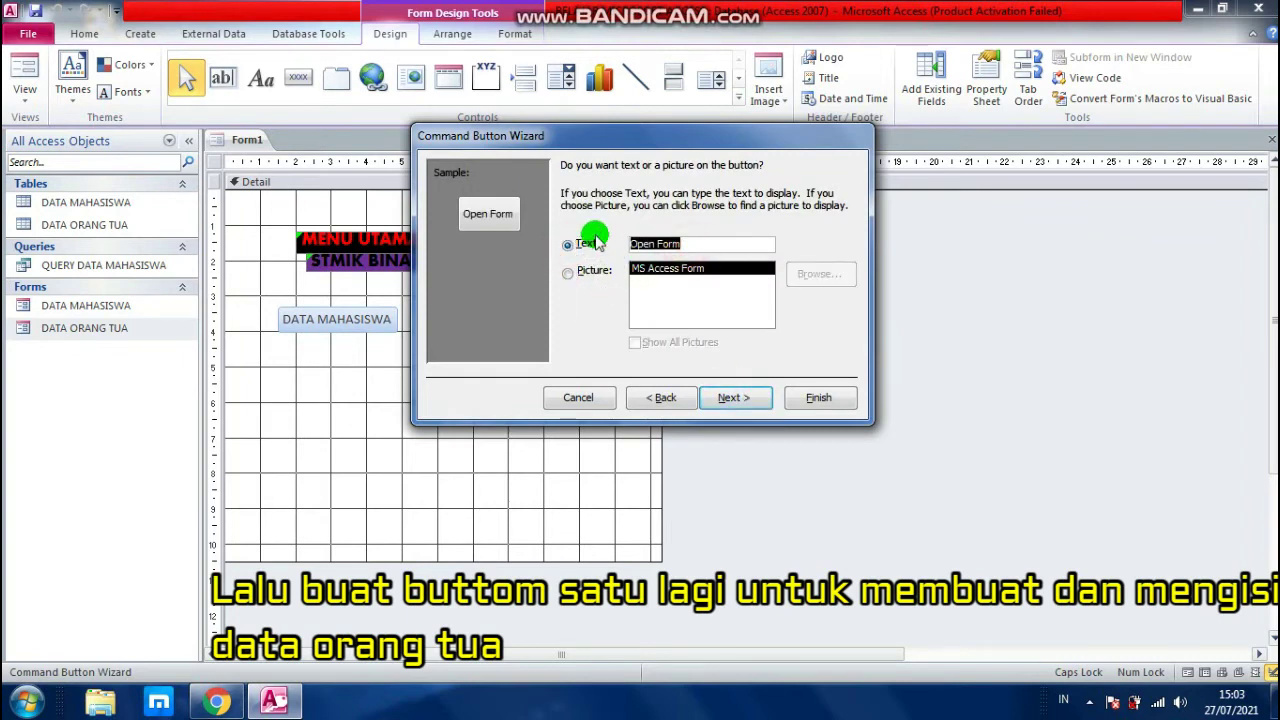
pyautogui.write('DATA ORANG TUA')
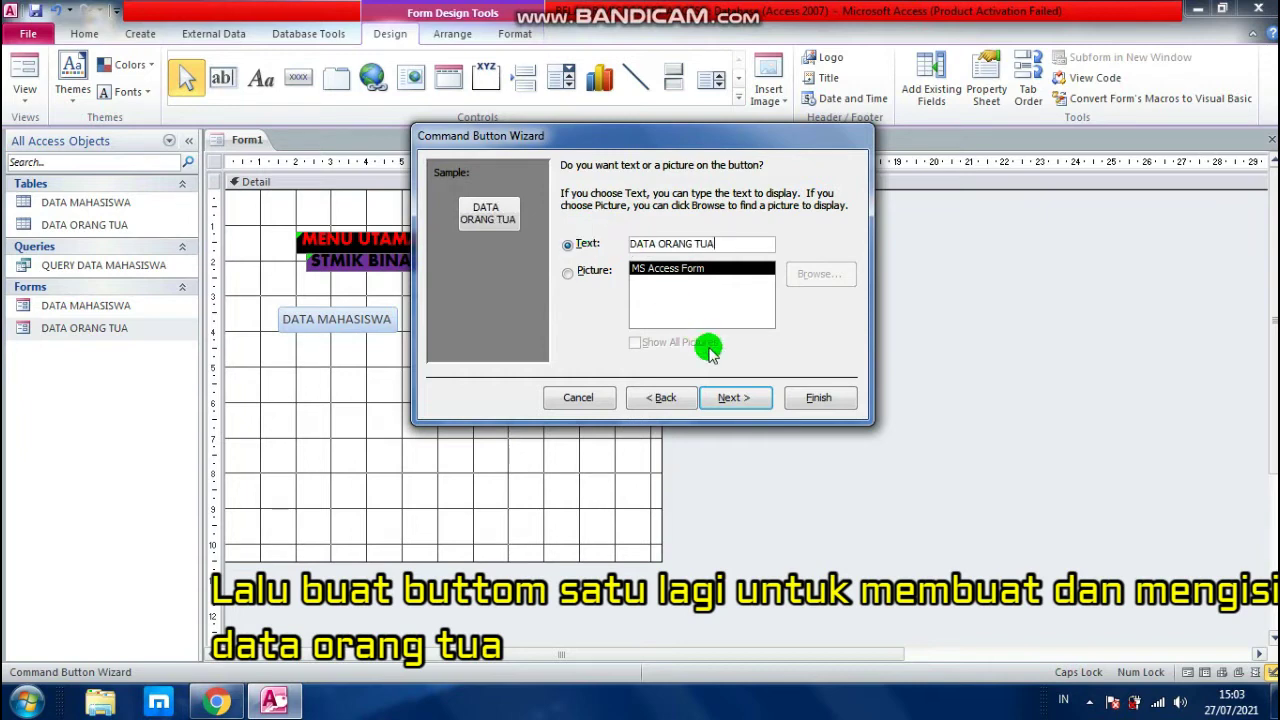
pyautogui.click(818, 400)
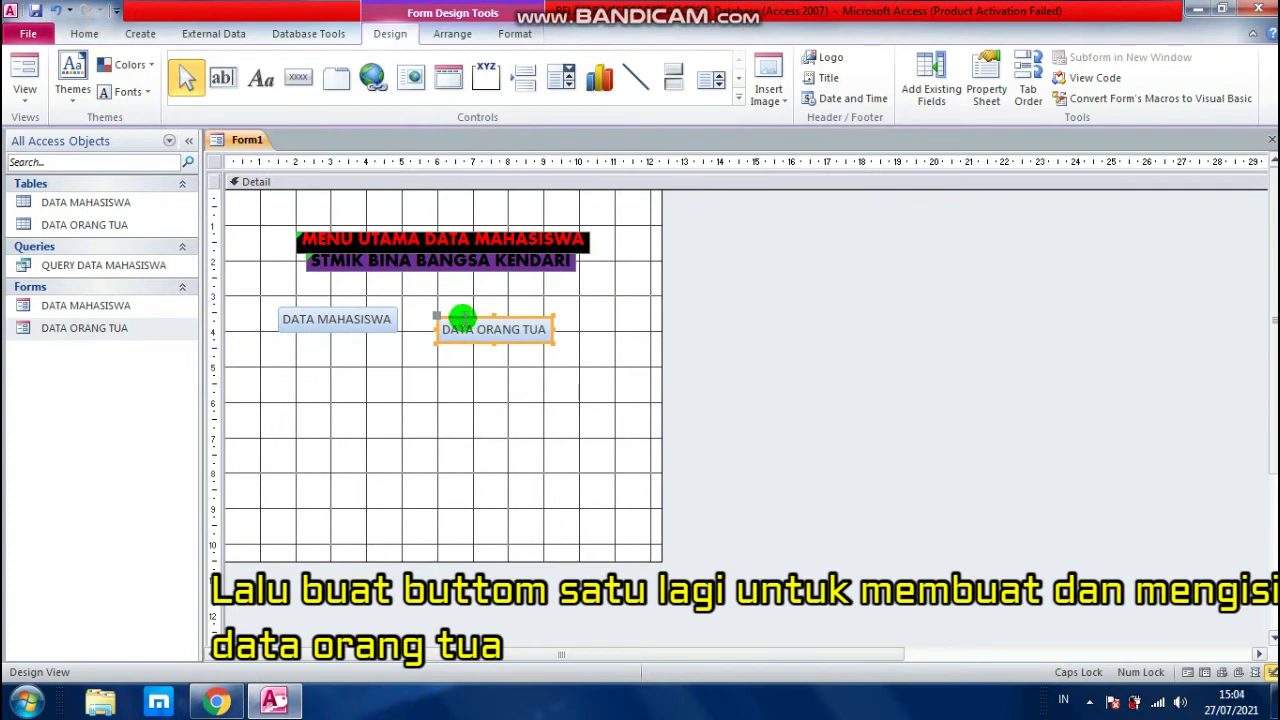
# Step: Move the DATA ORANG TUA button up and right, level with DATA MAHASISWA
pyautogui.moveTo(461, 317); pyautogui.dragTo(463, 299)
pyautogui.click(371, 319)
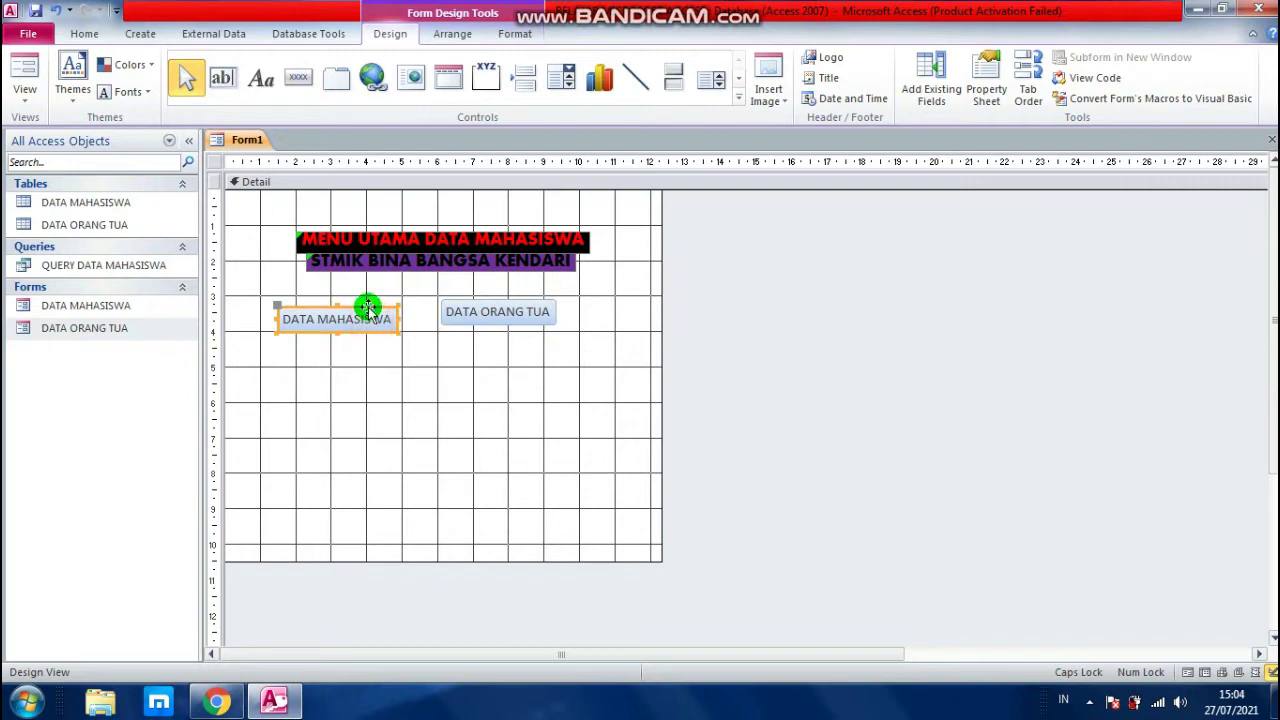
pyautogui.click(460, 306)
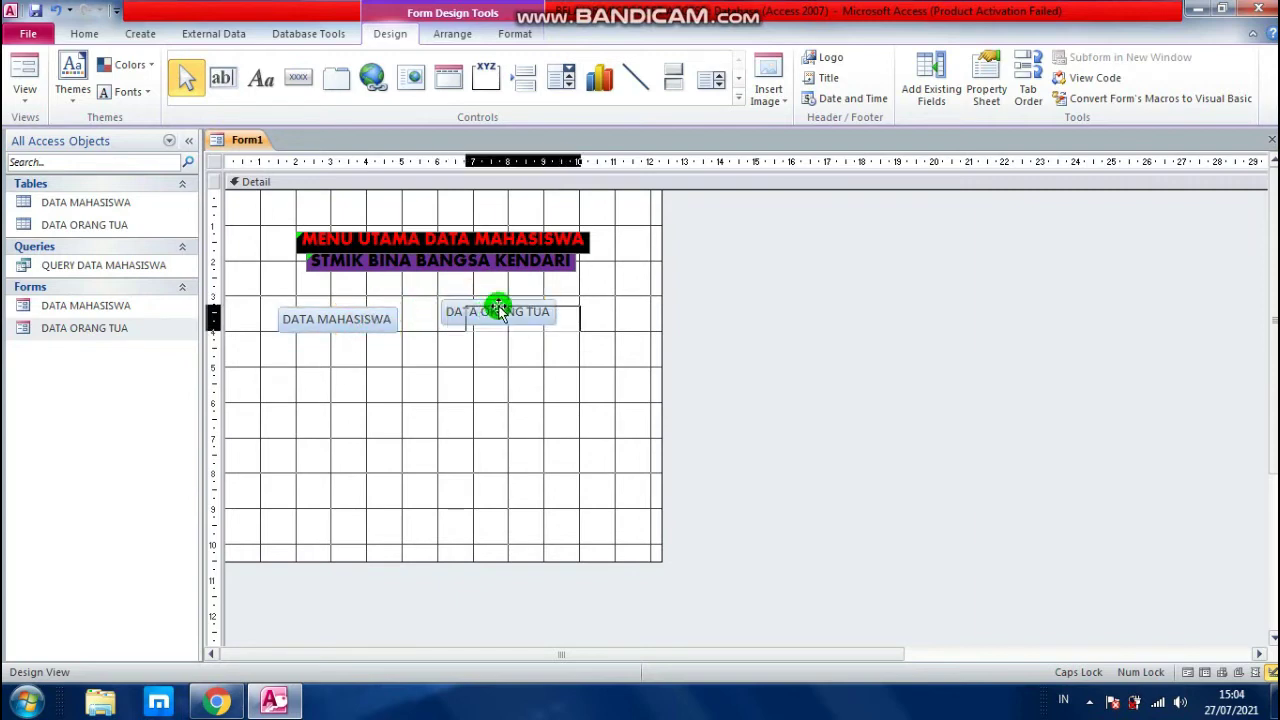
pyautogui.moveTo(474, 300); pyautogui.dragTo(498, 308)
pyautogui.click(372, 320)
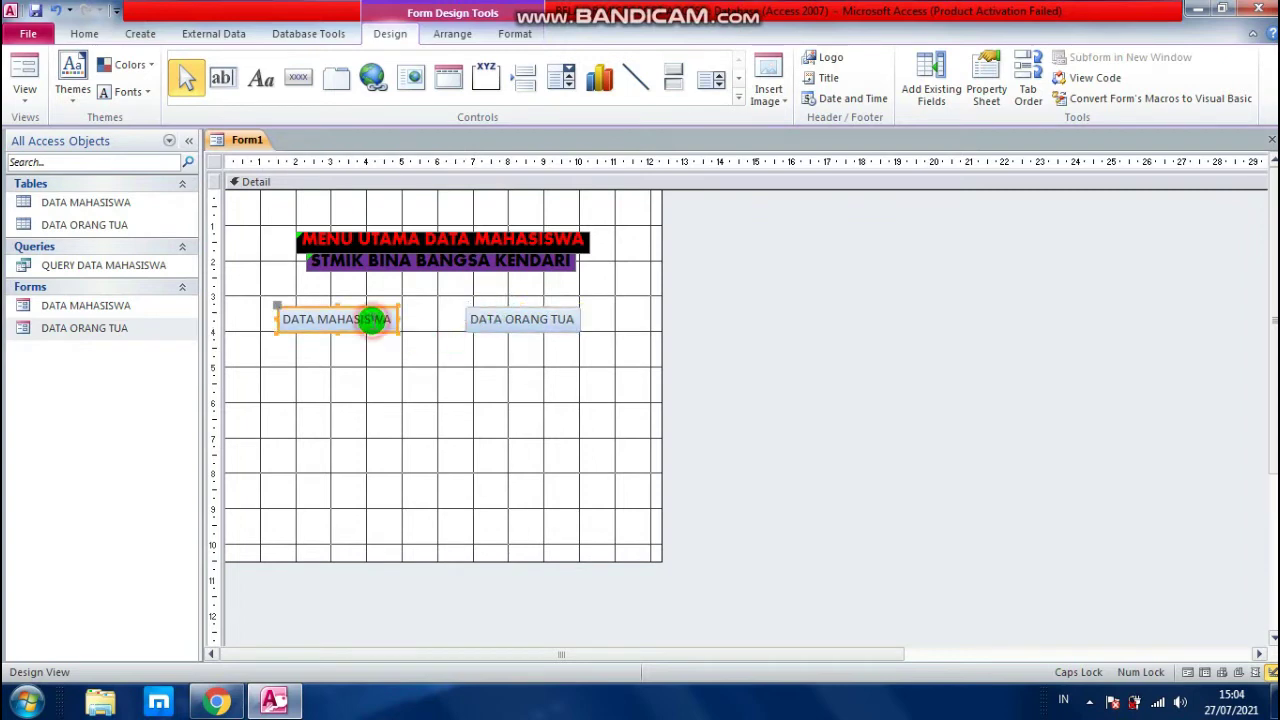
pyautogui.click(420, 365)
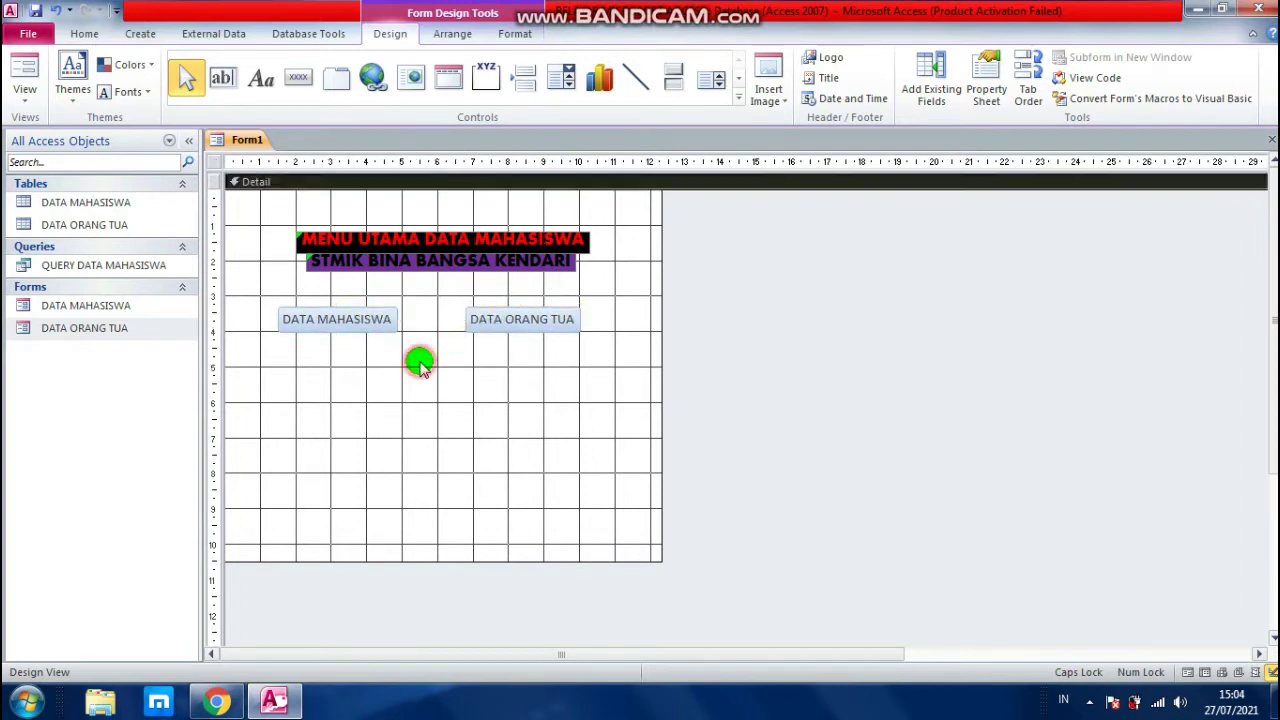
pyautogui.click(341, 321)
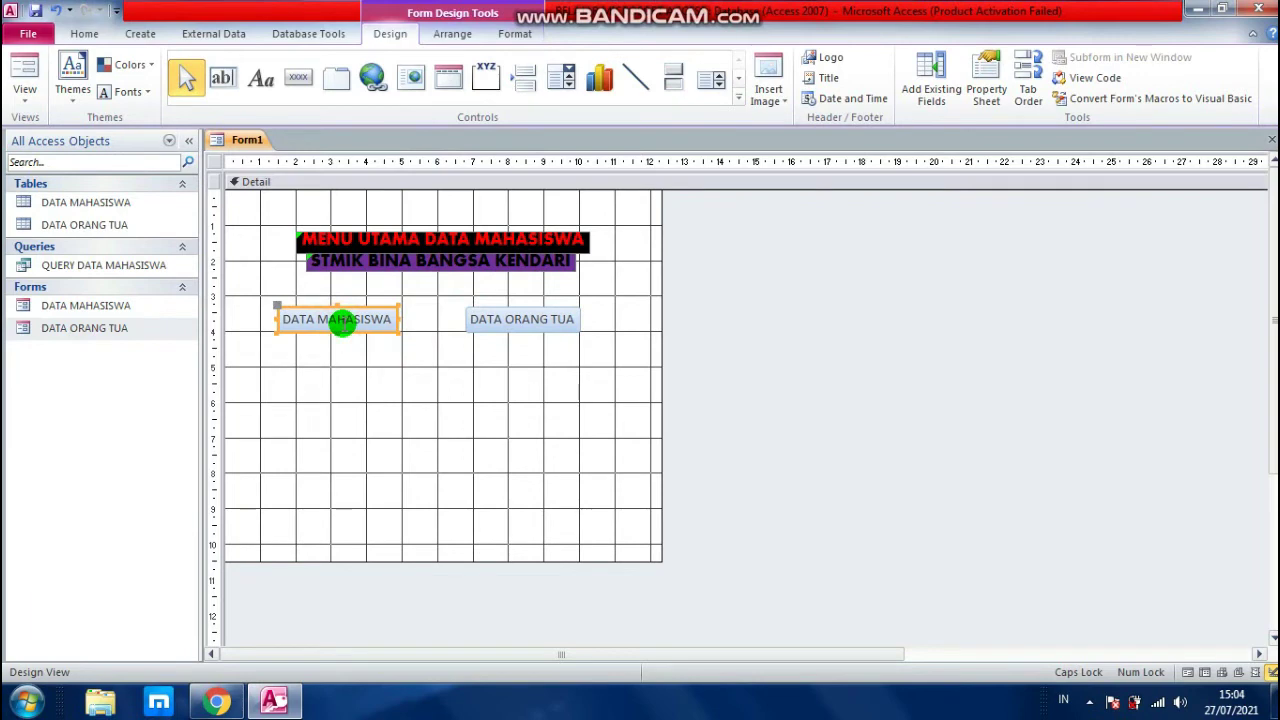
# Step: Set the DATA MAHASISWA button to Arial Black with black text on green, widened to fit its caption
pyautogui.click(514, 34)
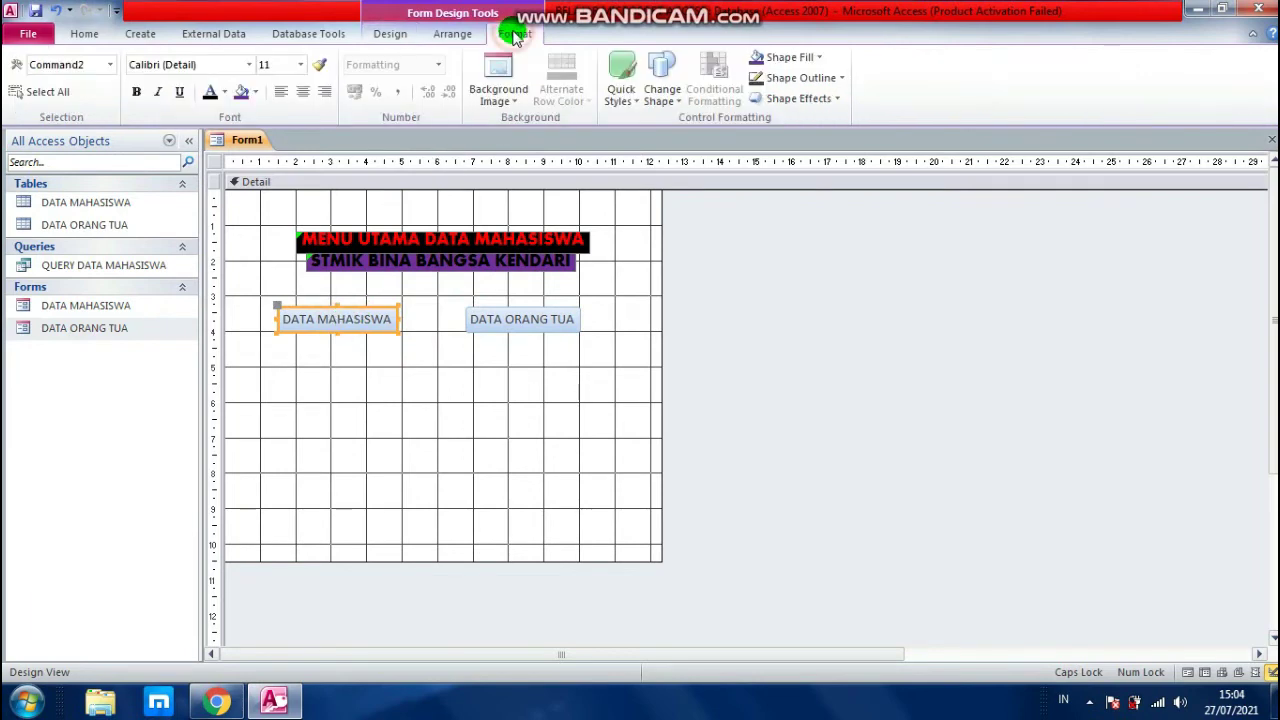
pyautogui.click(249, 65)
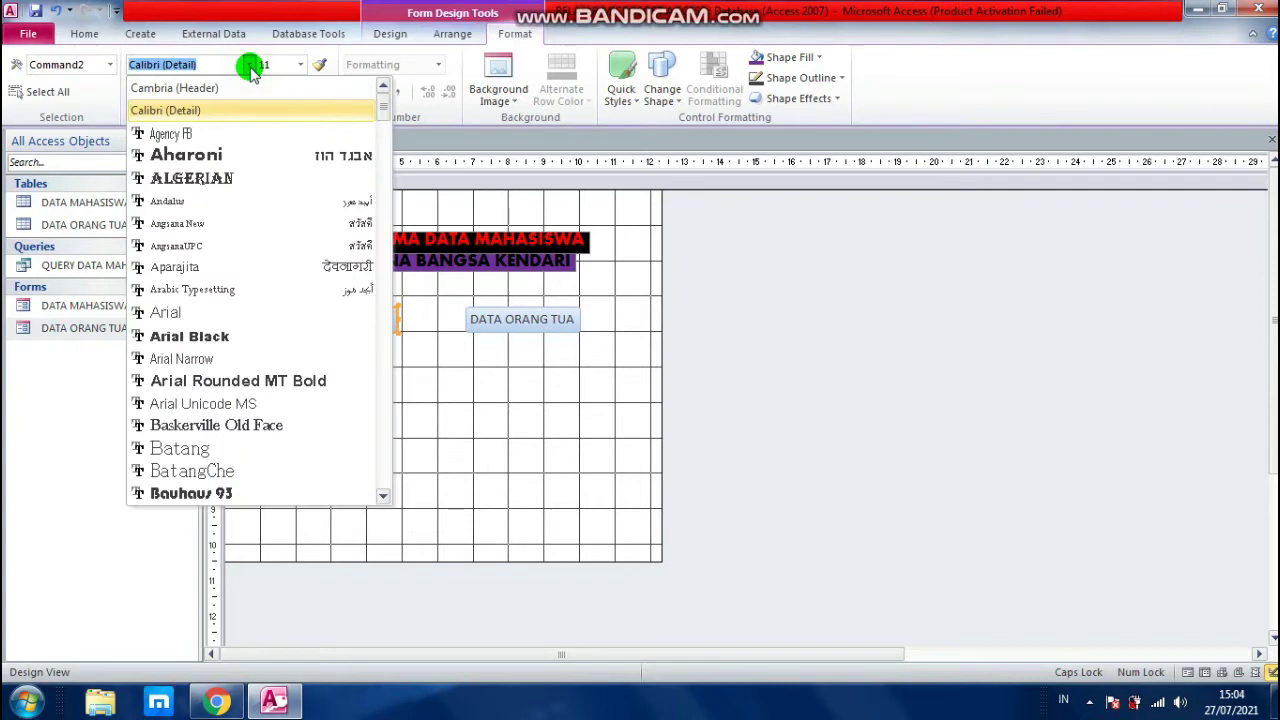
pyautogui.click(190, 336)
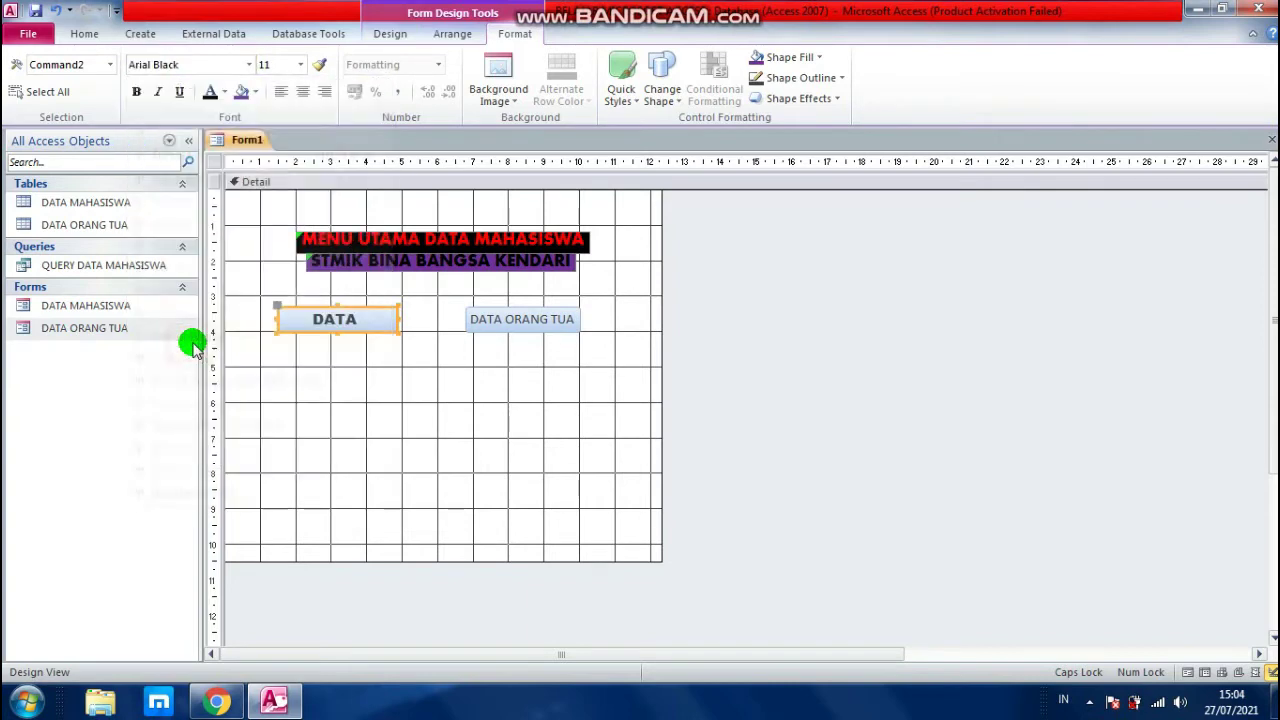
pyautogui.click(398, 318)
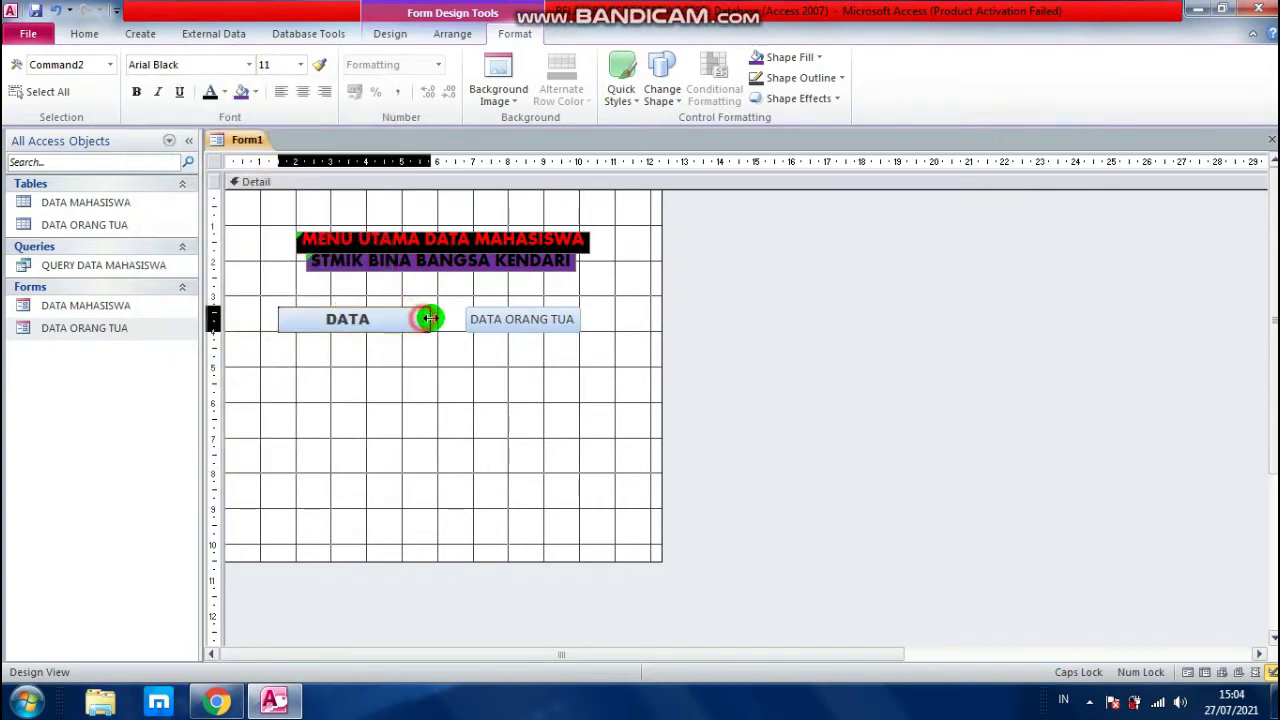
pyautogui.moveTo(398, 318); pyautogui.dragTo(446, 318)
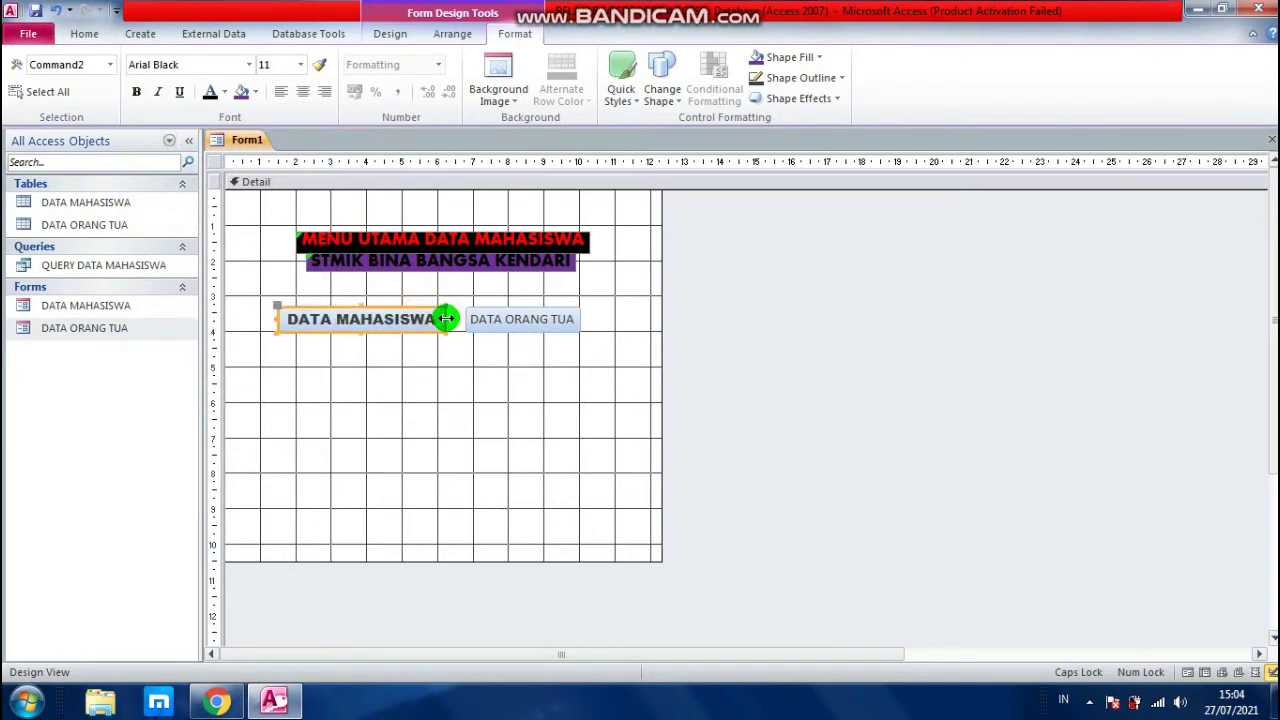
pyautogui.click(224, 97)
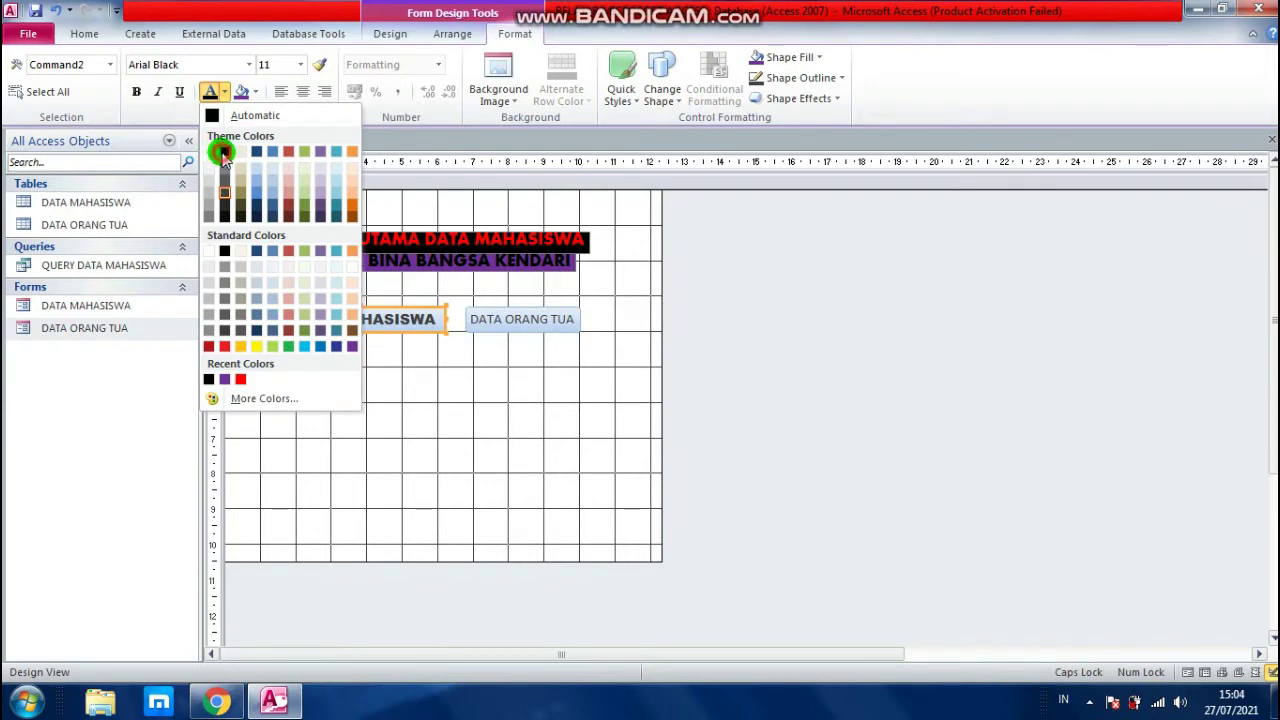
pyautogui.click(222, 152)
pyautogui.click(255, 91)
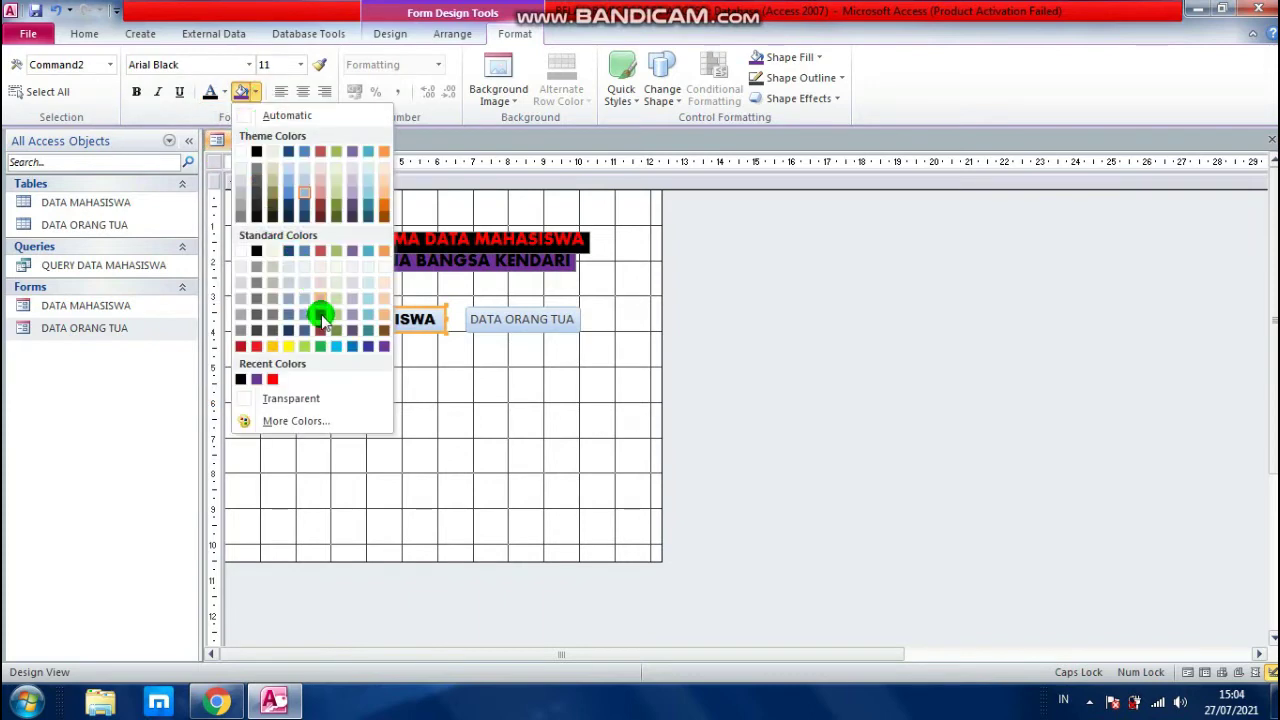
pyautogui.click(320, 346)
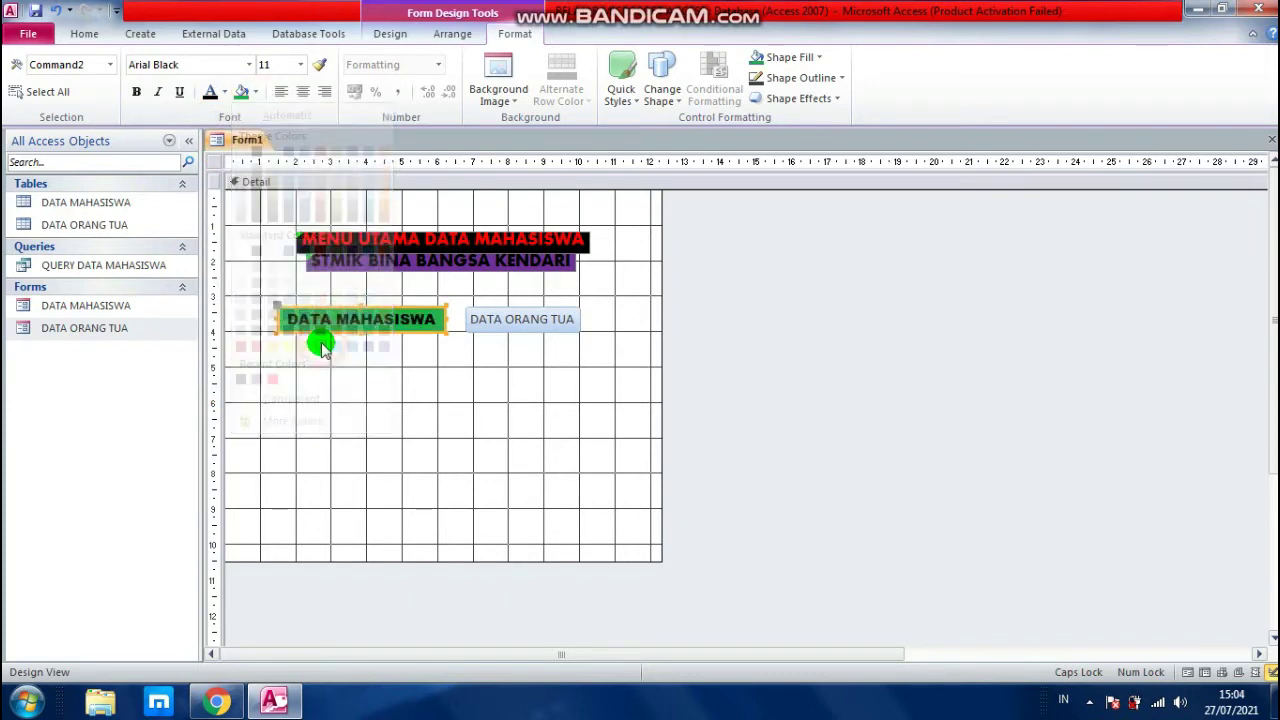
pyautogui.click(530, 325)
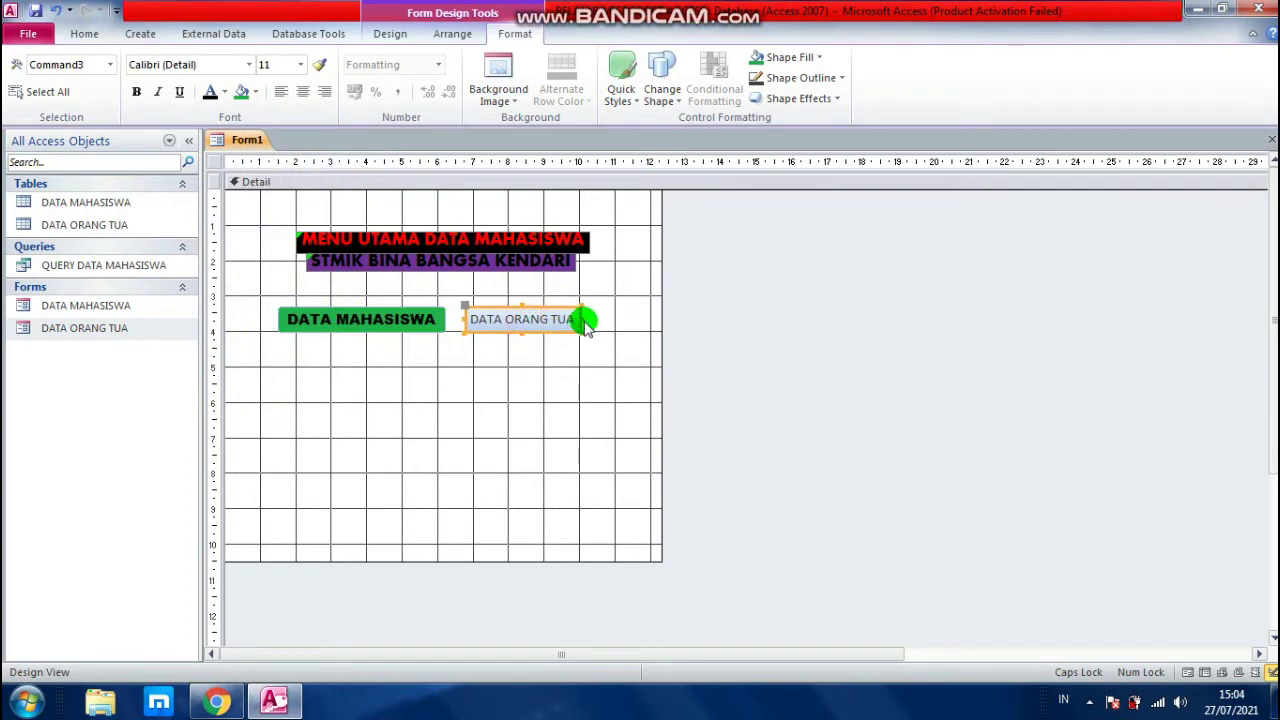
# Step: Widen the DATA ORANG TUA button and give it an Arial Black caption on a dark blue fill
pyautogui.moveTo(581, 318); pyautogui.dragTo(605, 318)
pyautogui.click(583, 320)
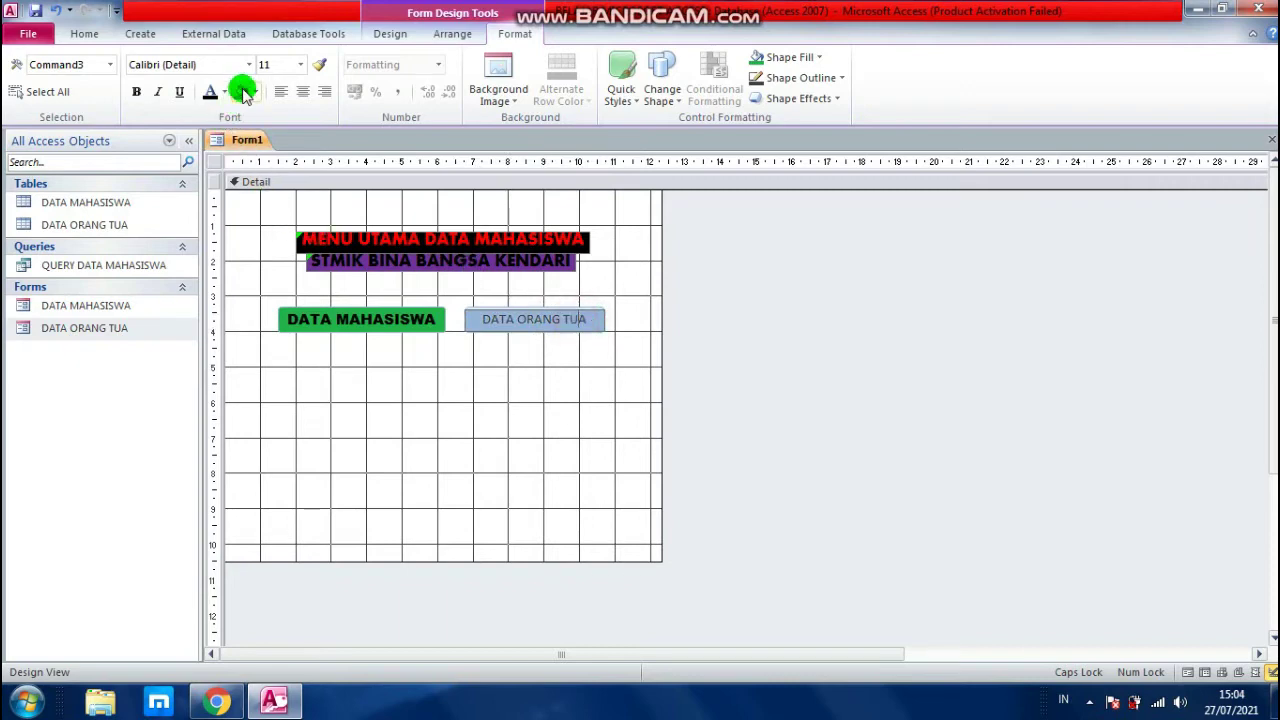
pyautogui.click(249, 64)
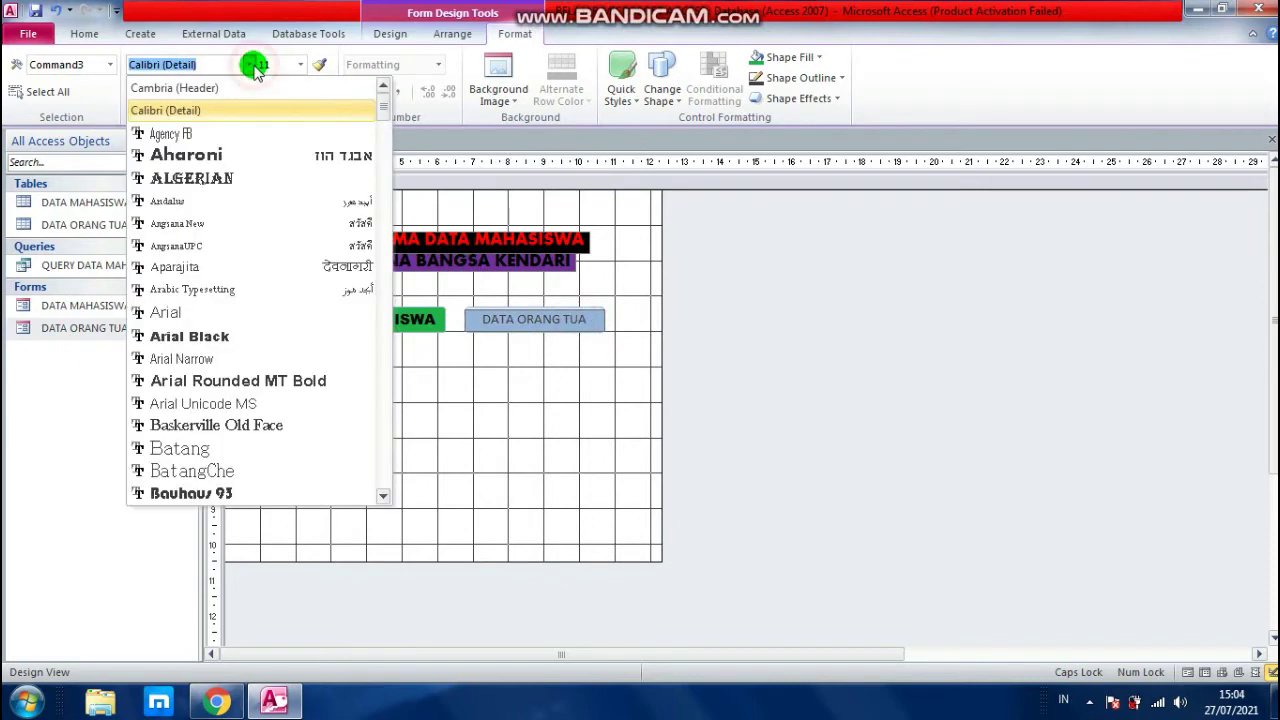
pyautogui.click(224, 336)
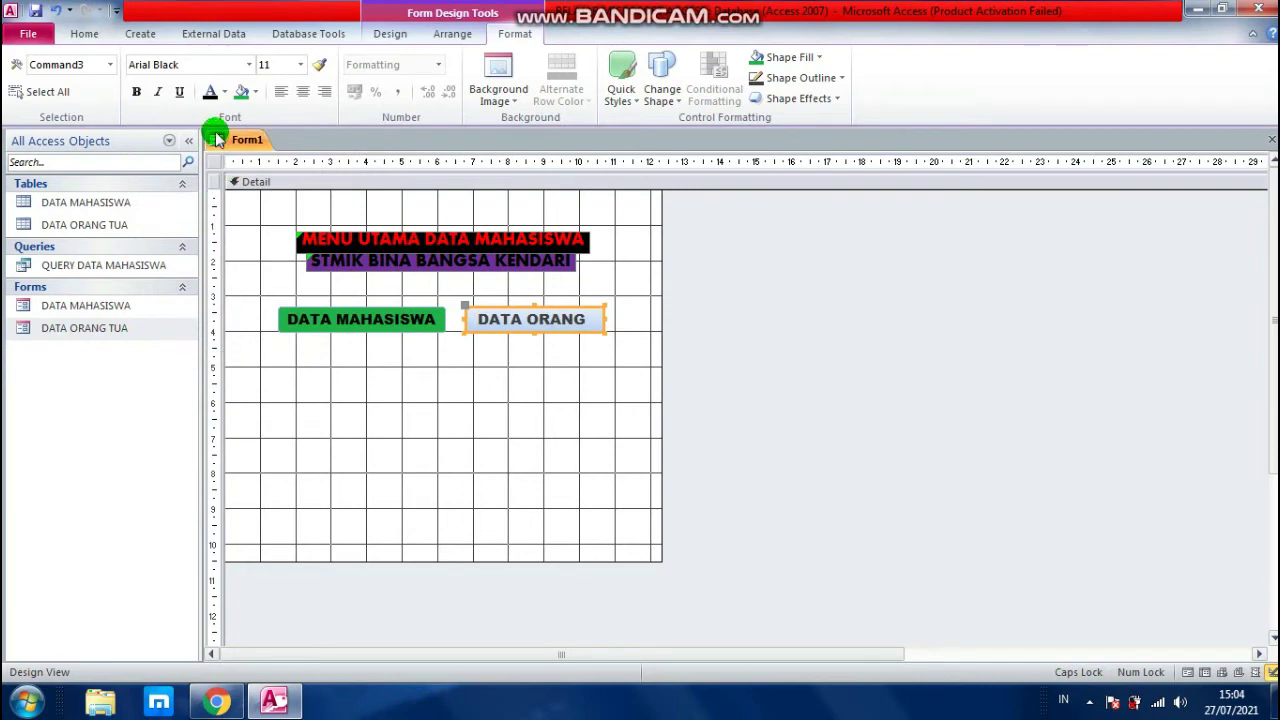
pyautogui.click(255, 91)
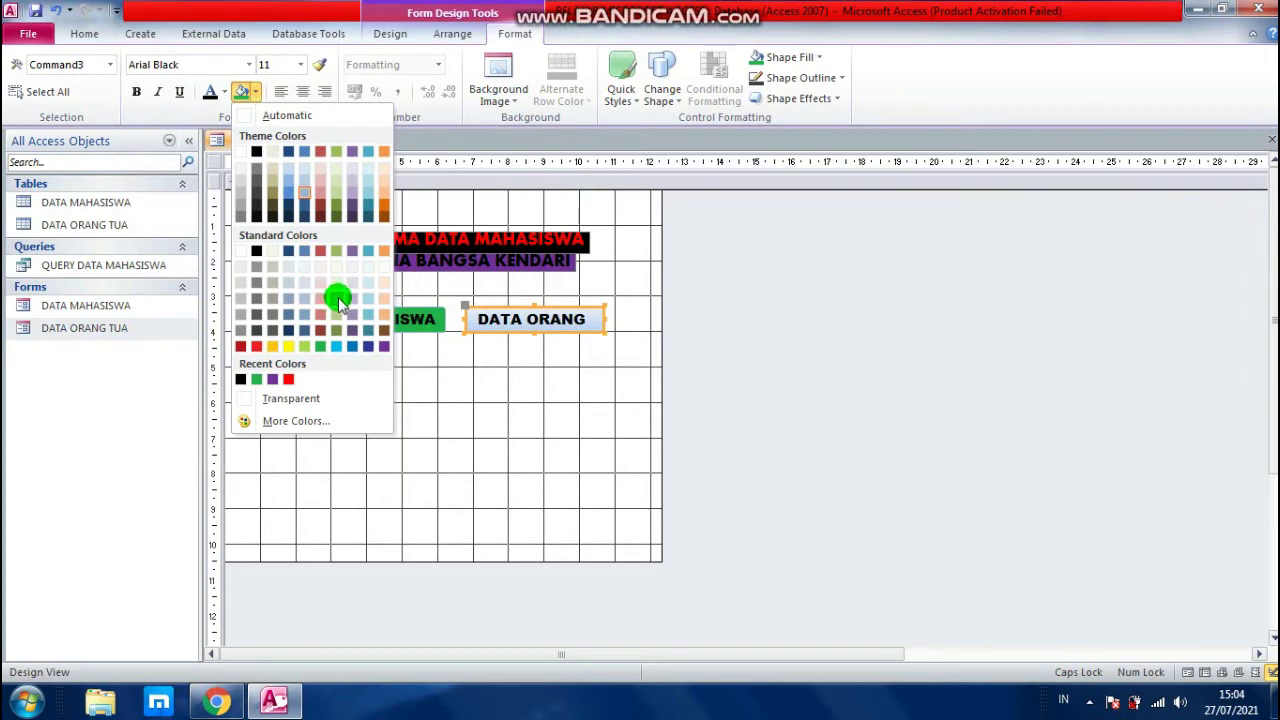
pyautogui.click(364, 346)
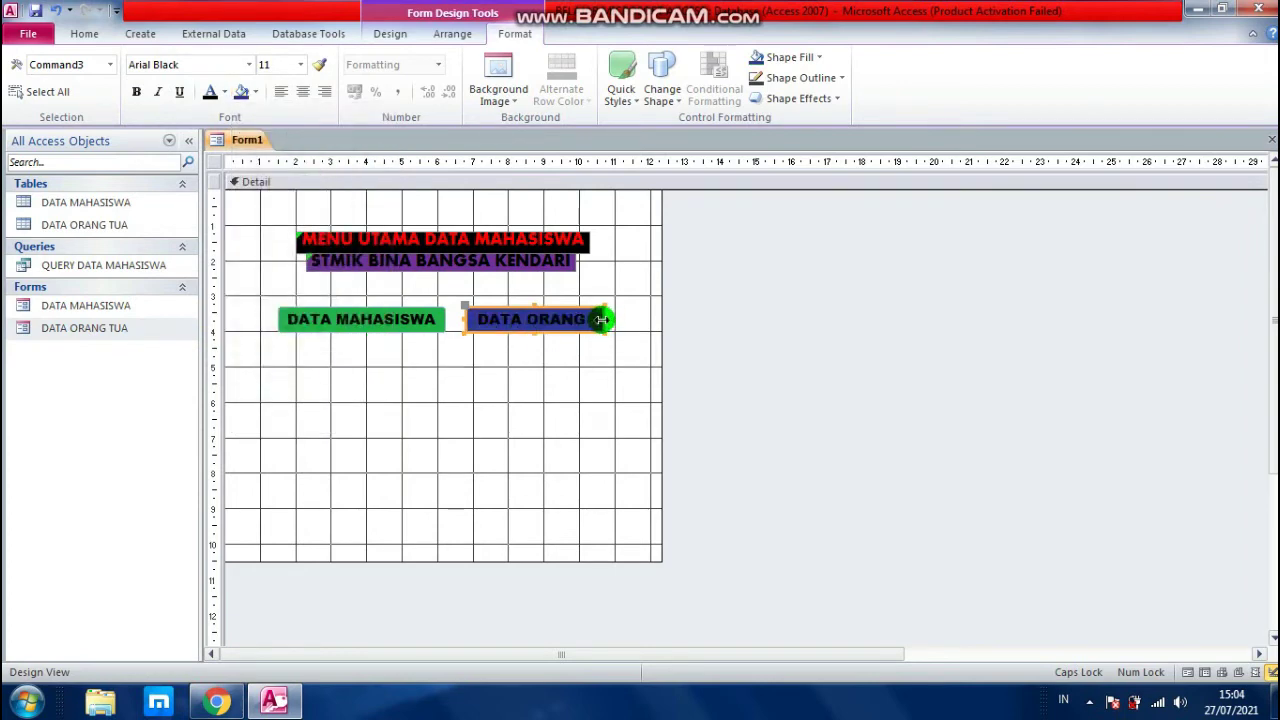
pyautogui.moveTo(600, 319); pyautogui.dragTo(632, 319)
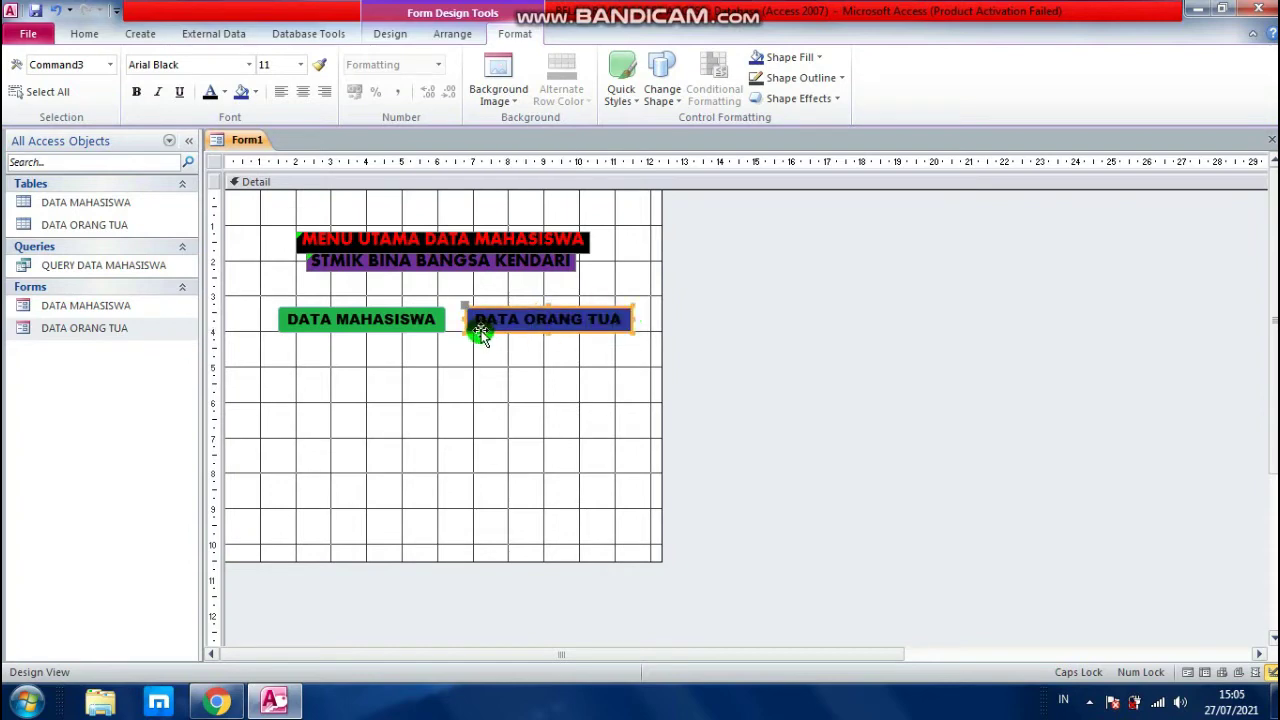
# Step: Shift the DATA MAHASISWA button slightly left and clear the selection
pyautogui.click(318, 320)
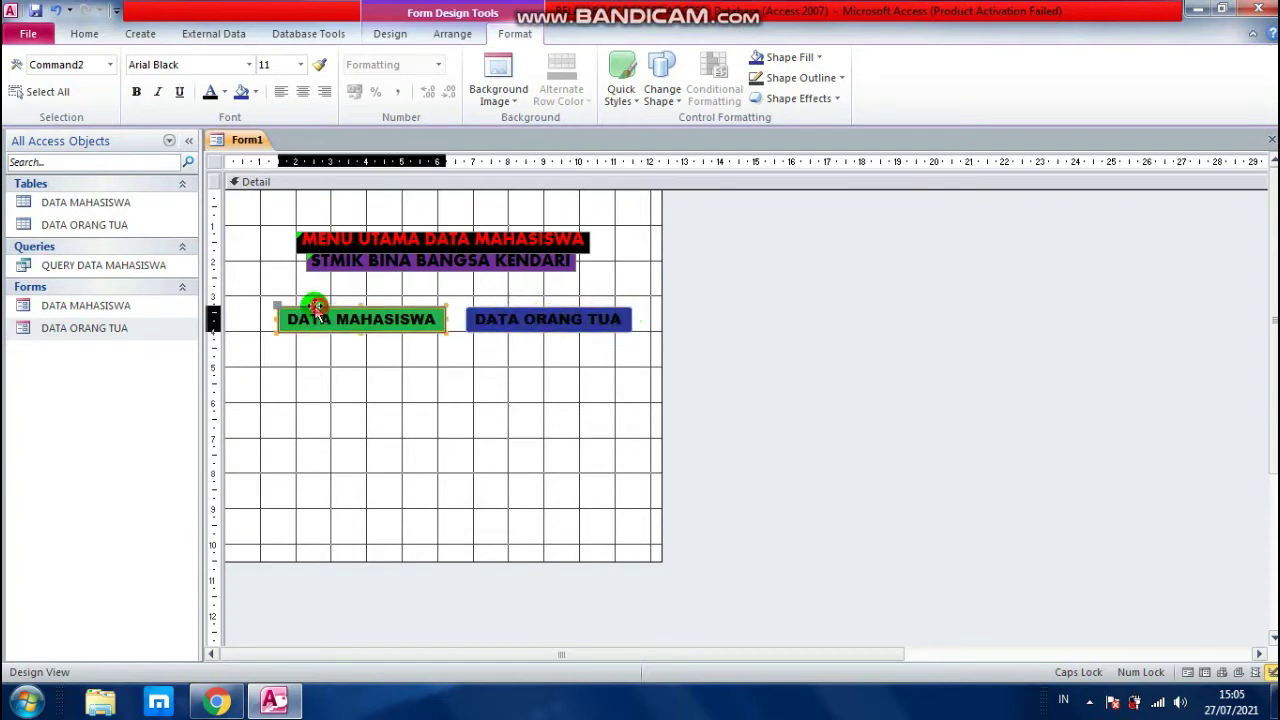
pyautogui.moveTo(316, 306); pyautogui.dragTo(300, 308)
pyautogui.click(471, 318)
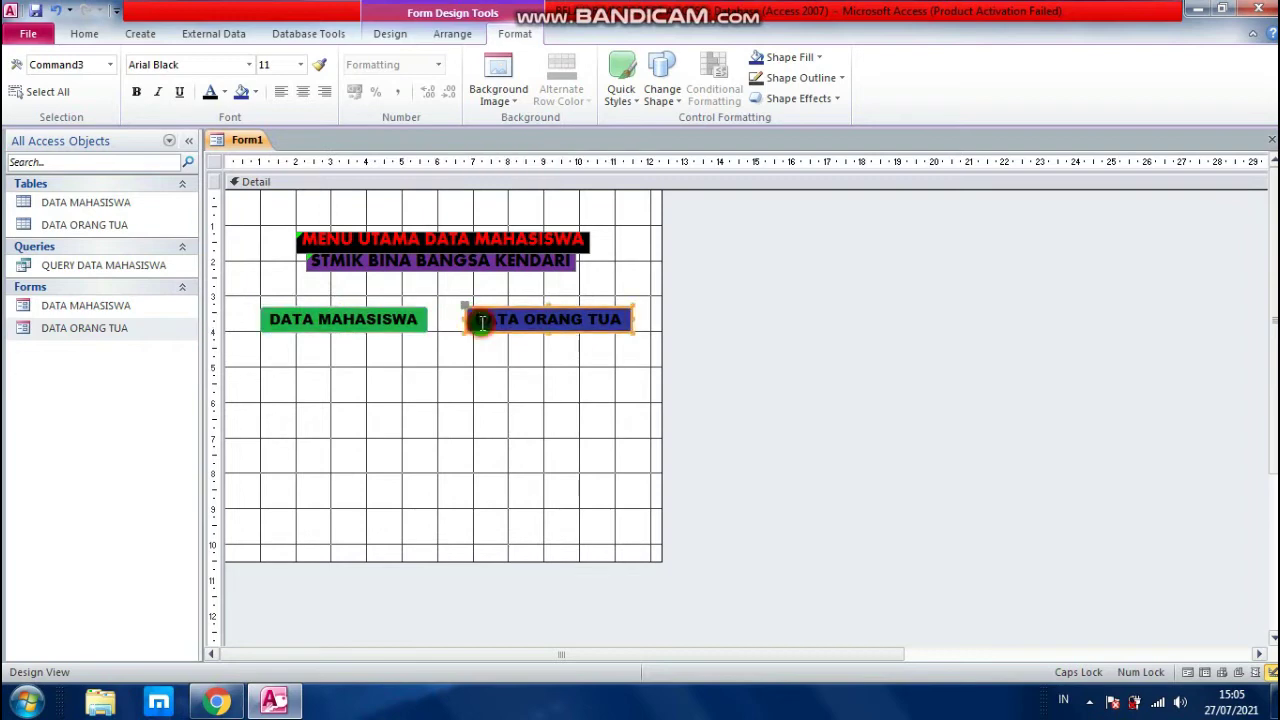
pyautogui.click(450, 398)
pyautogui.click(450, 398)
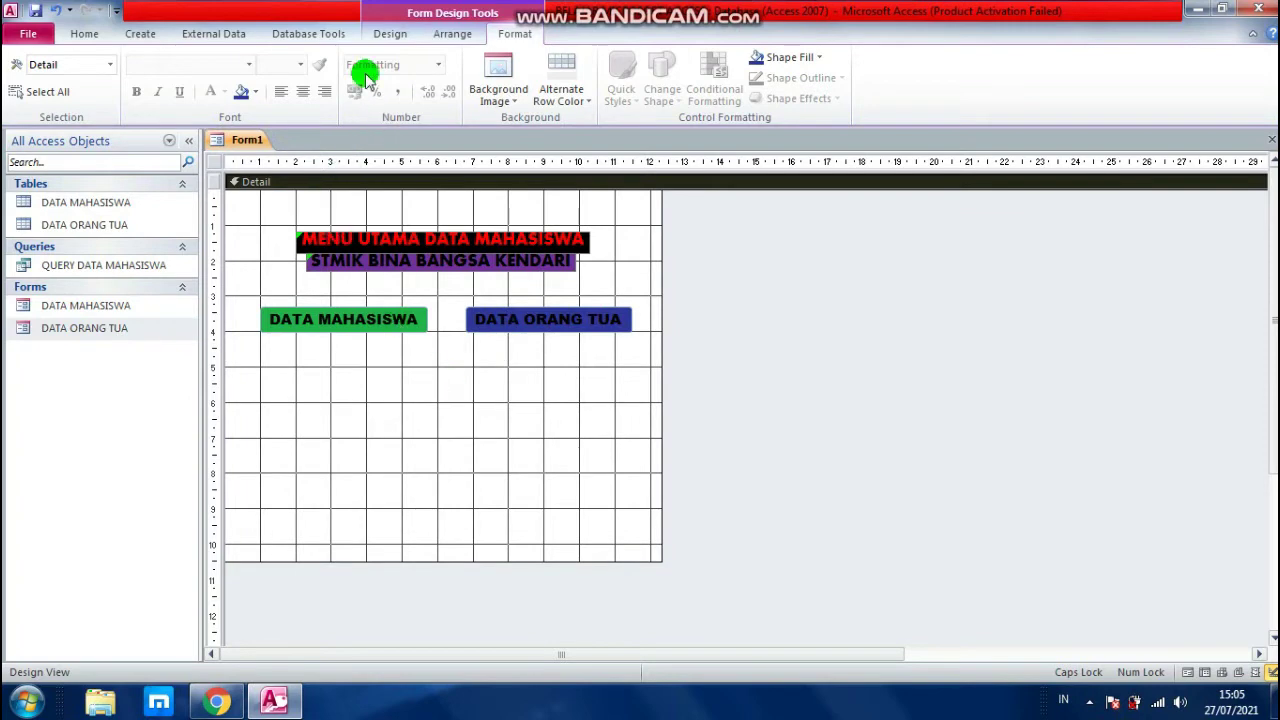
# Step: Add a Close Form command button captioned KELUAR below the two menu buttons and widen it
pyautogui.click(380, 35)
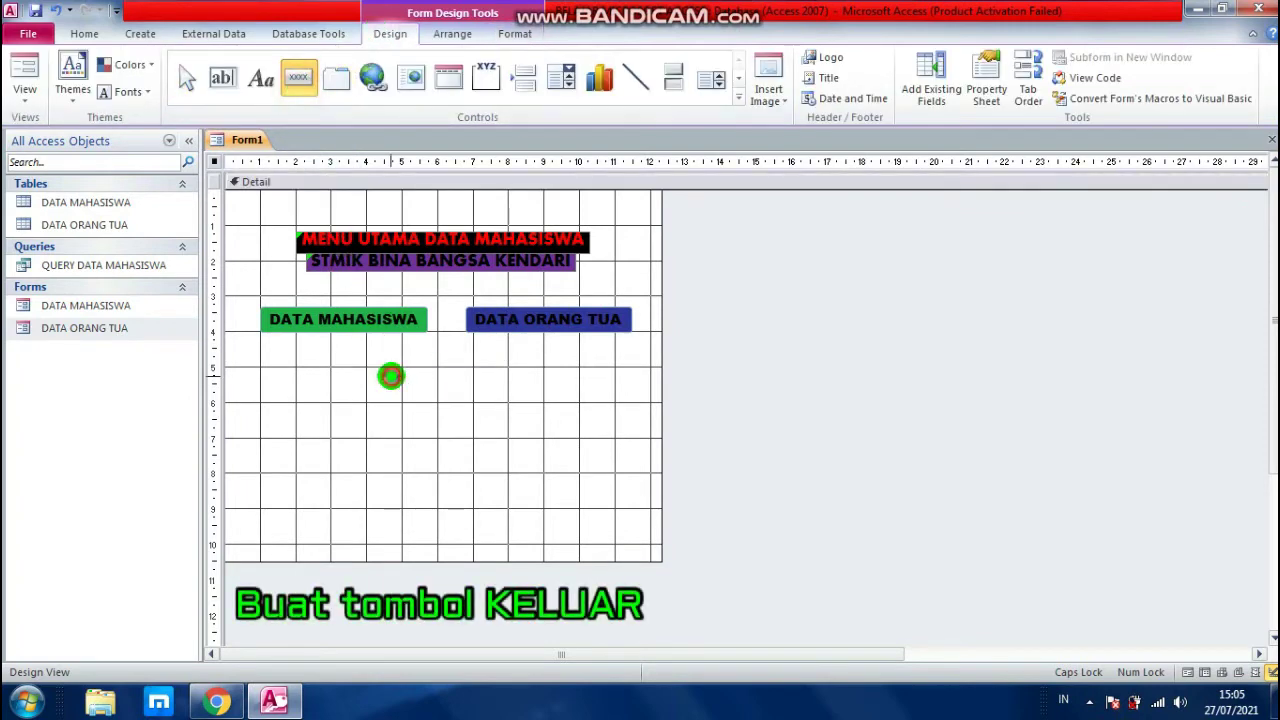
pyautogui.click(390, 376)
pyautogui.click(585, 284)
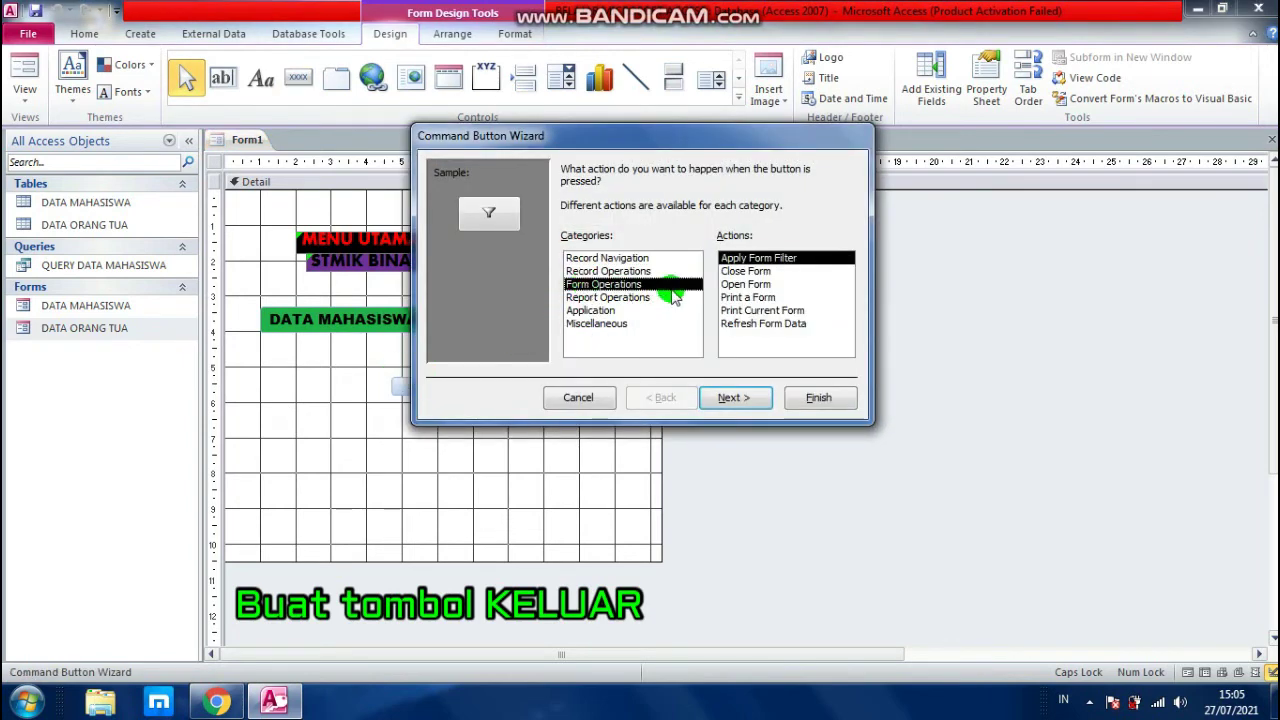
pyautogui.click(736, 272)
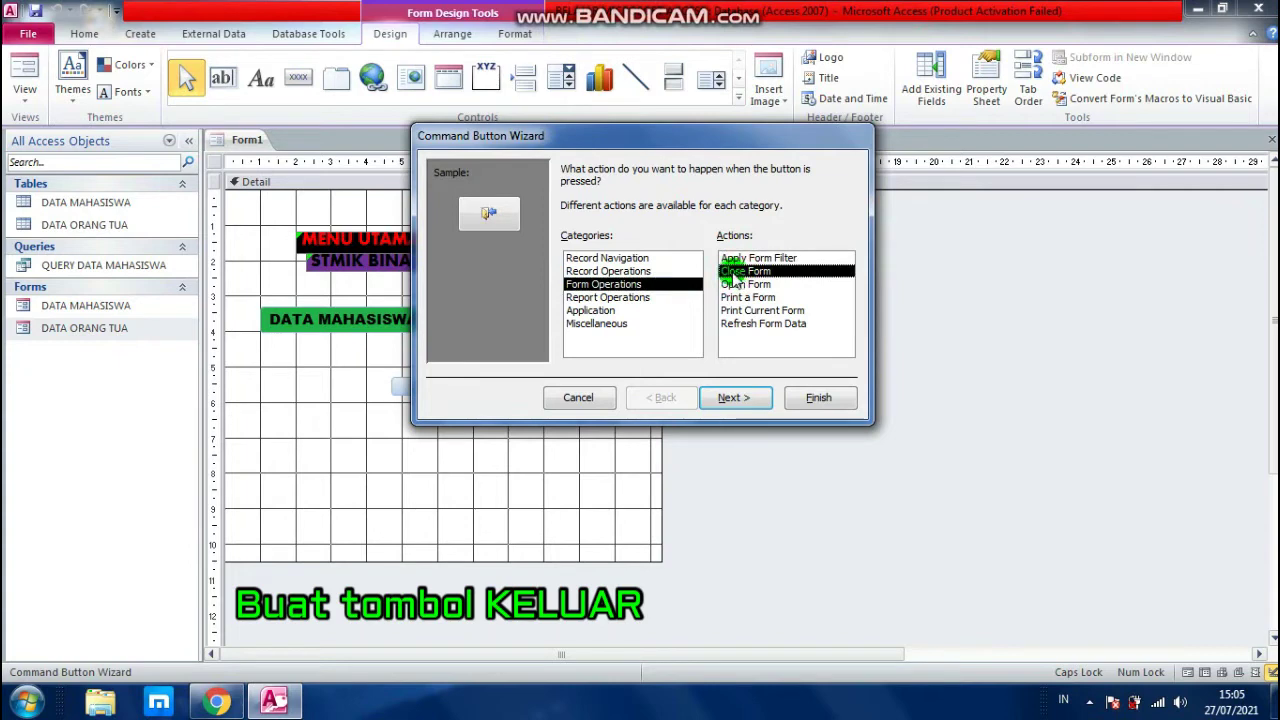
pyautogui.click(735, 397)
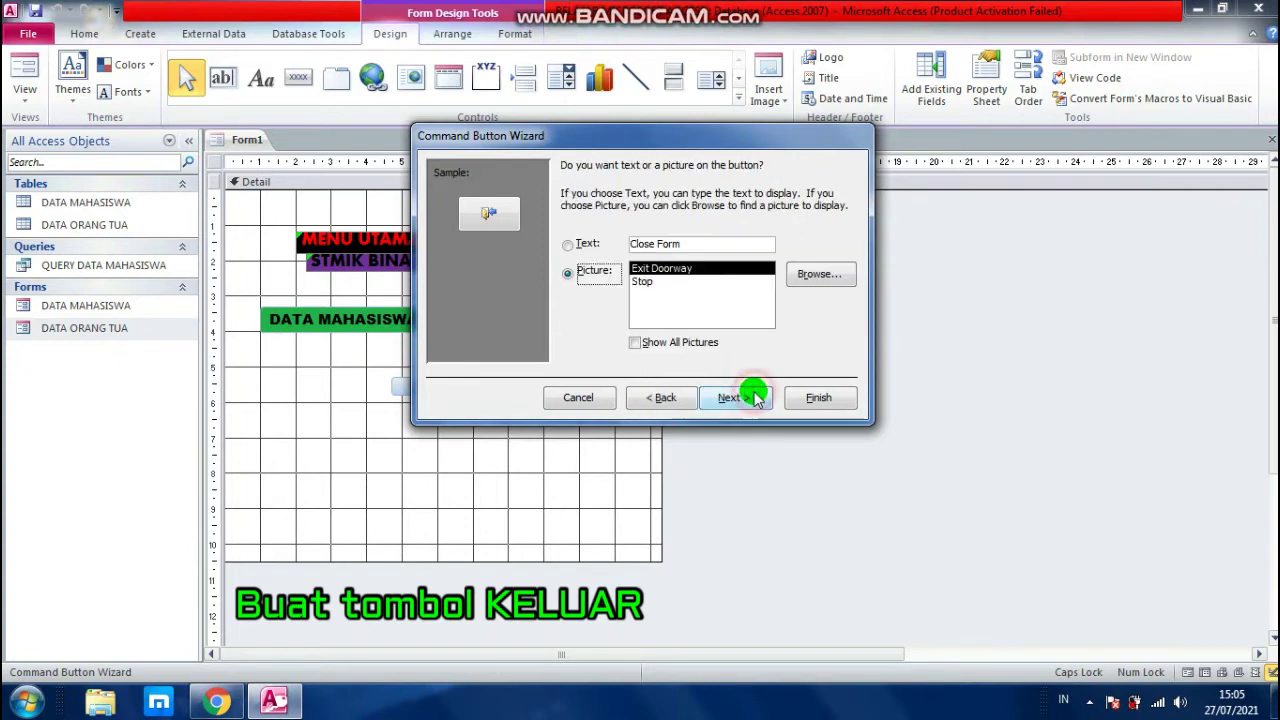
pyautogui.click(567, 246)
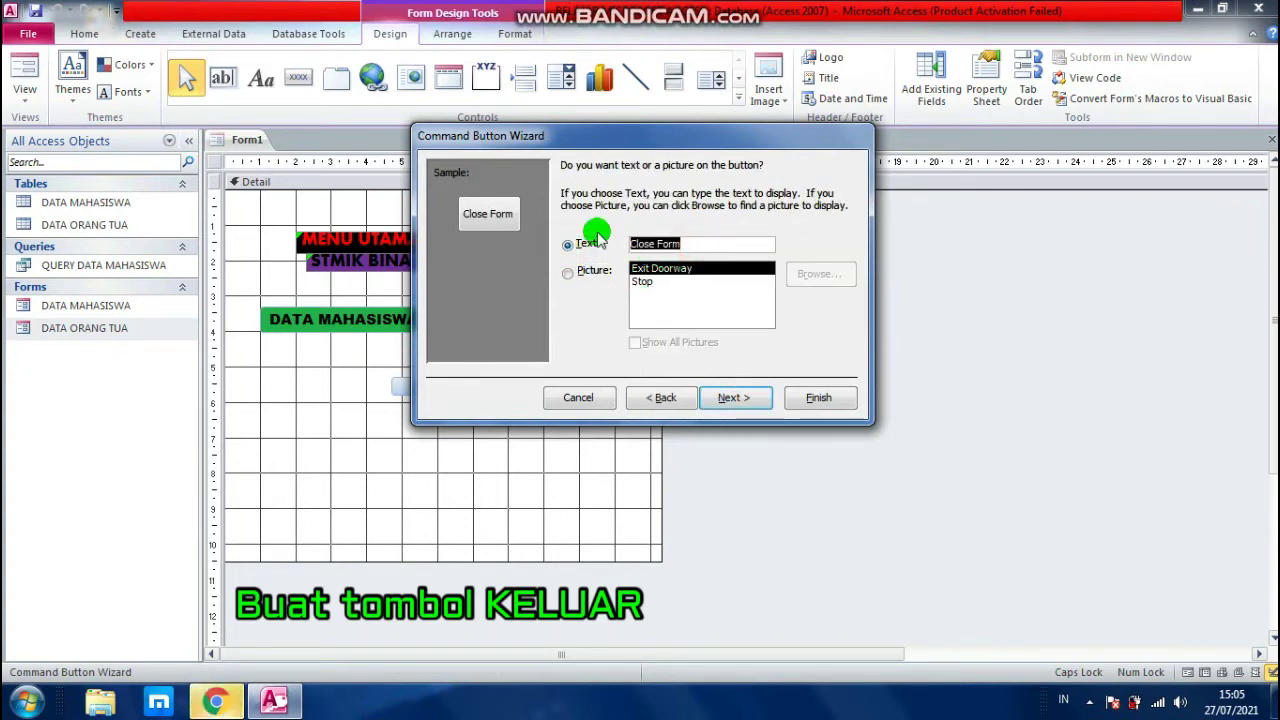
pyautogui.write('KELUAR')
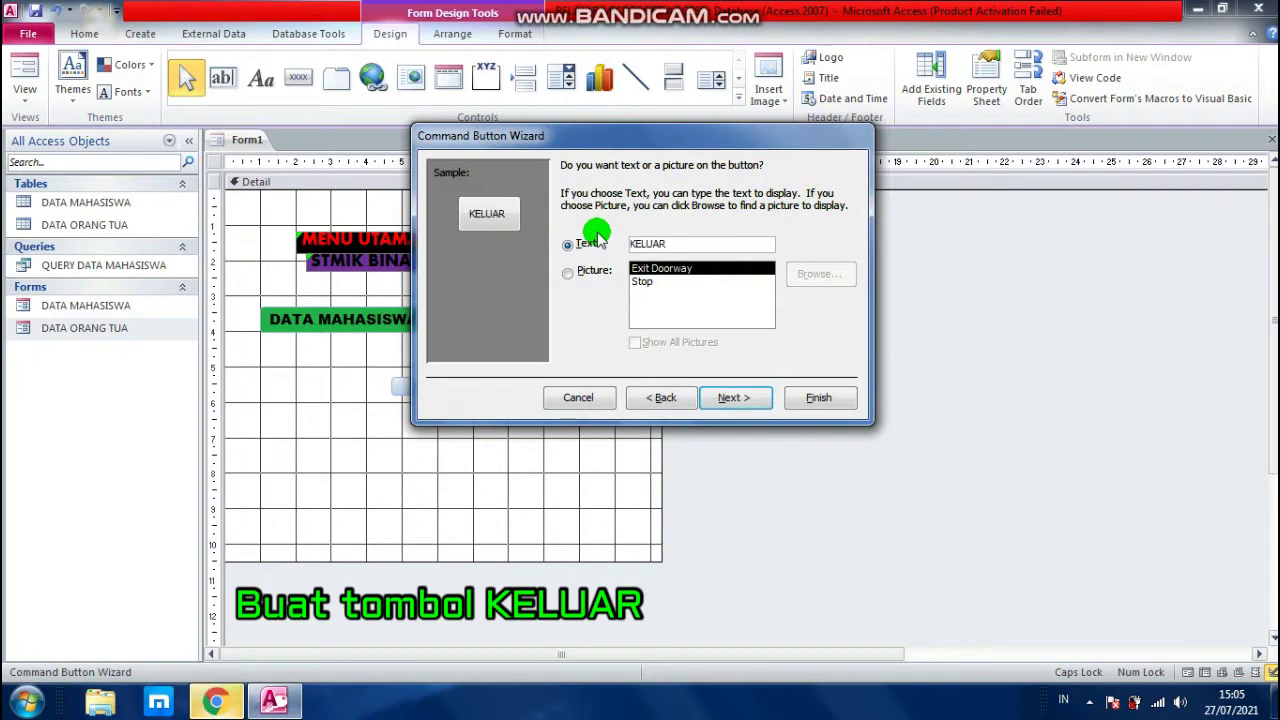
pyautogui.click(805, 399)
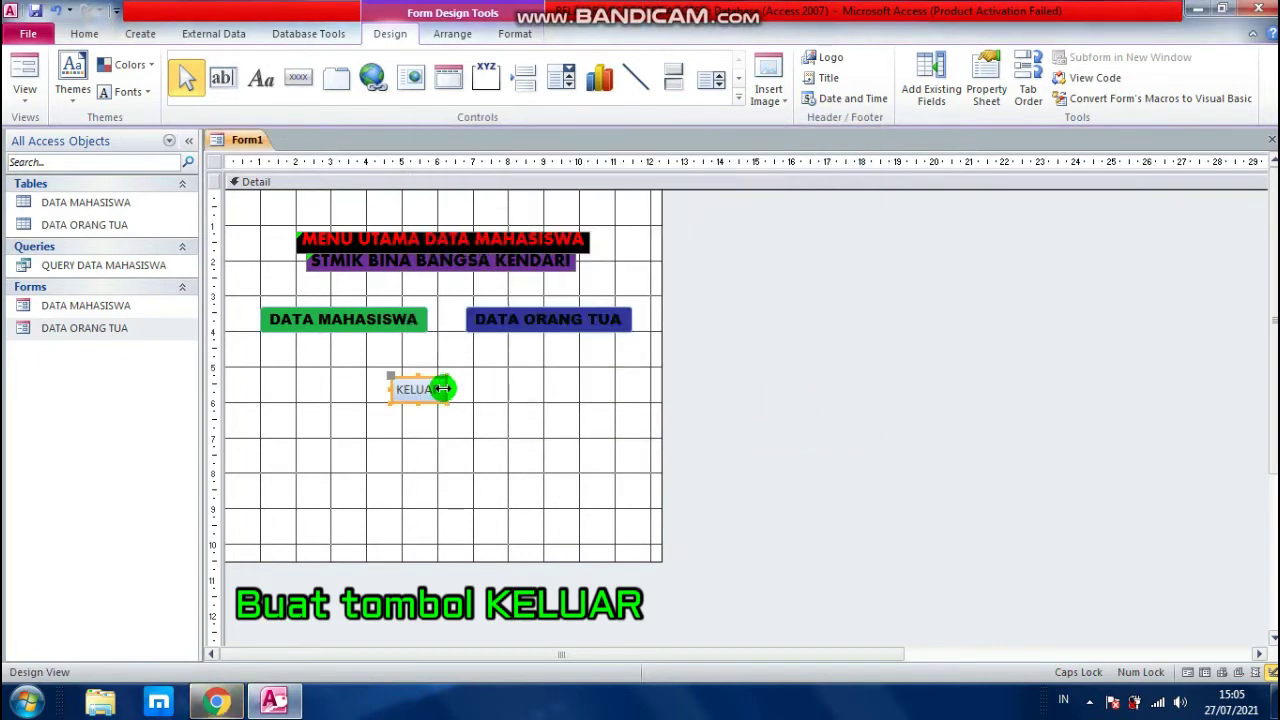
pyautogui.moveTo(446, 389); pyautogui.dragTo(489, 389)
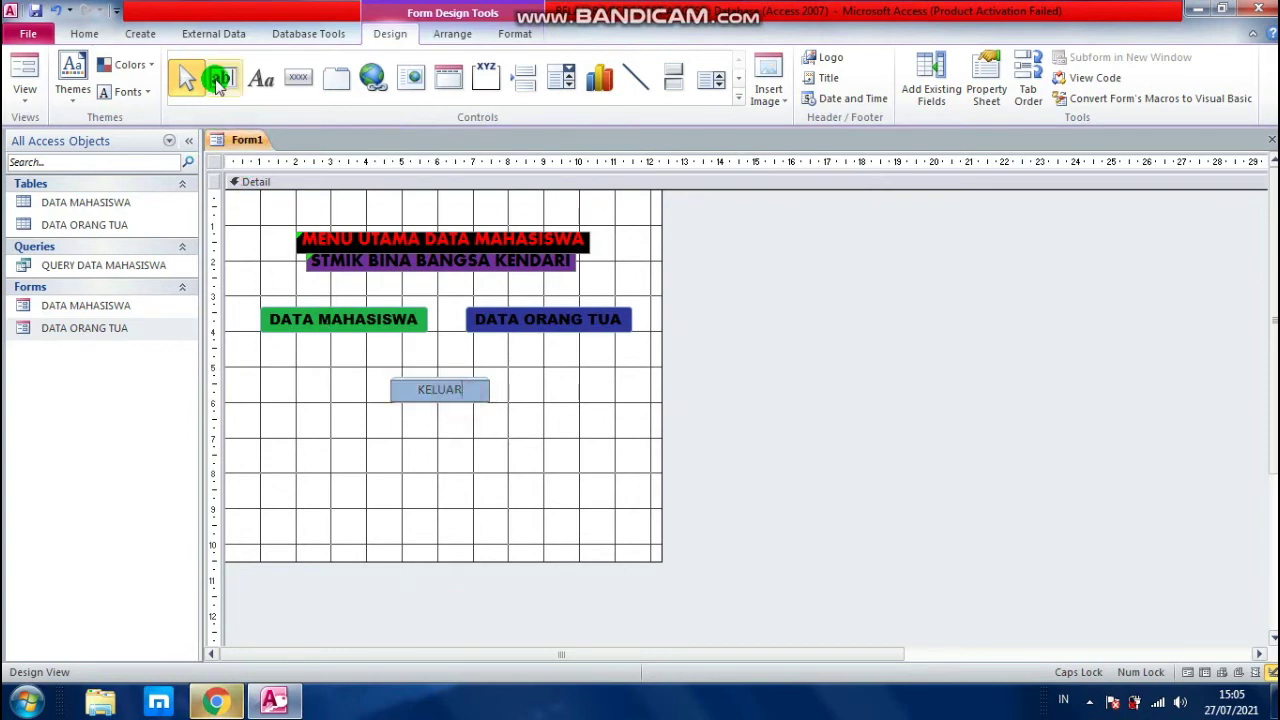
# Step: Give the KELUAR button an Arial Black caption and a red background fill
pyautogui.click(514, 34)
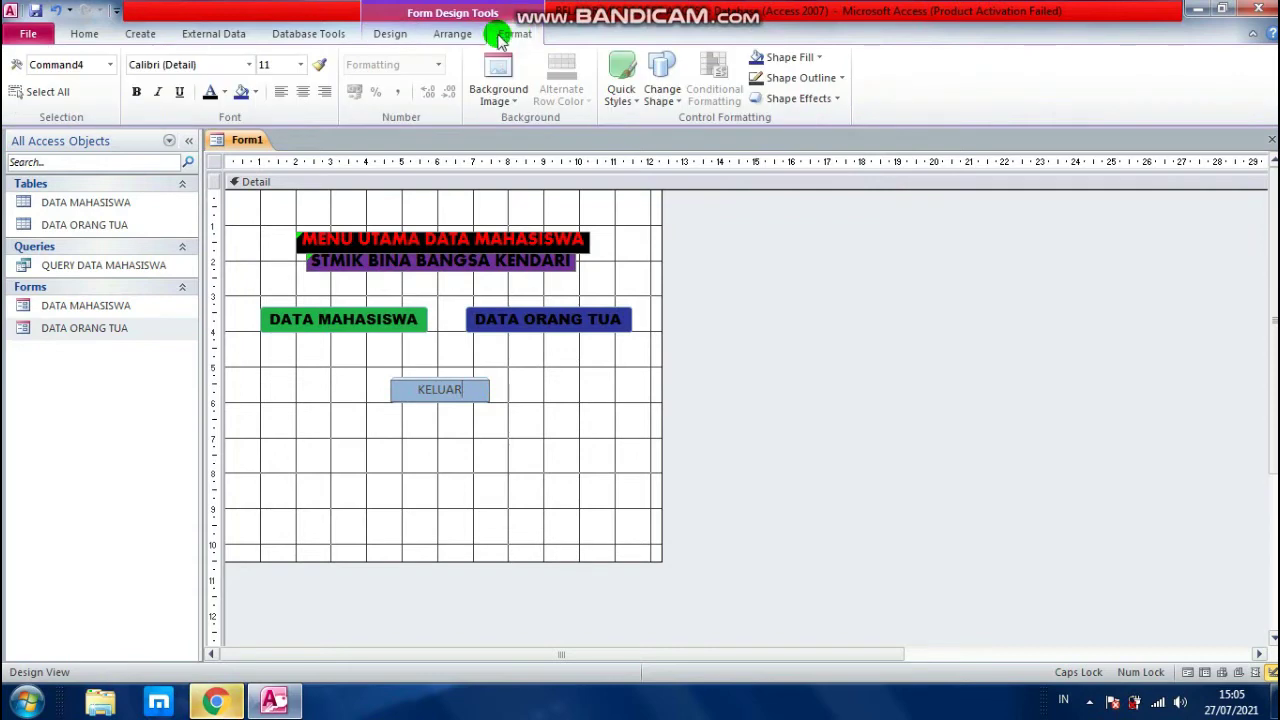
pyautogui.click(249, 66)
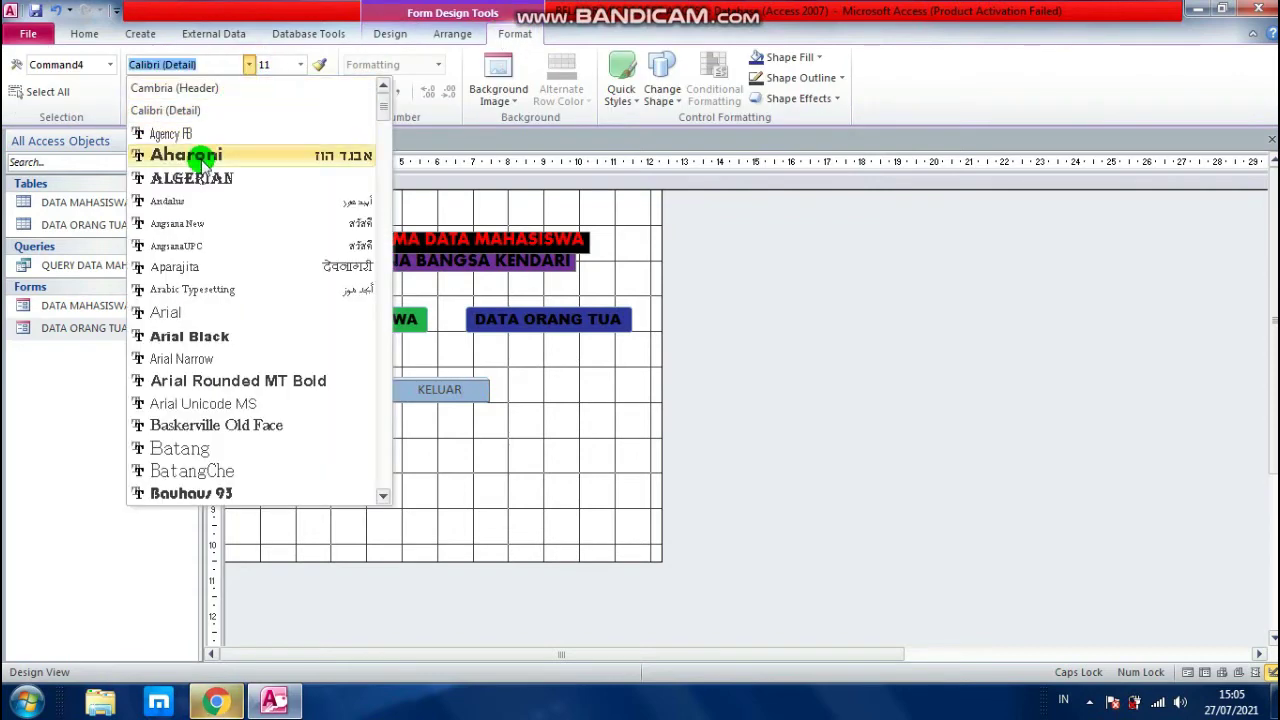
pyautogui.click(224, 337)
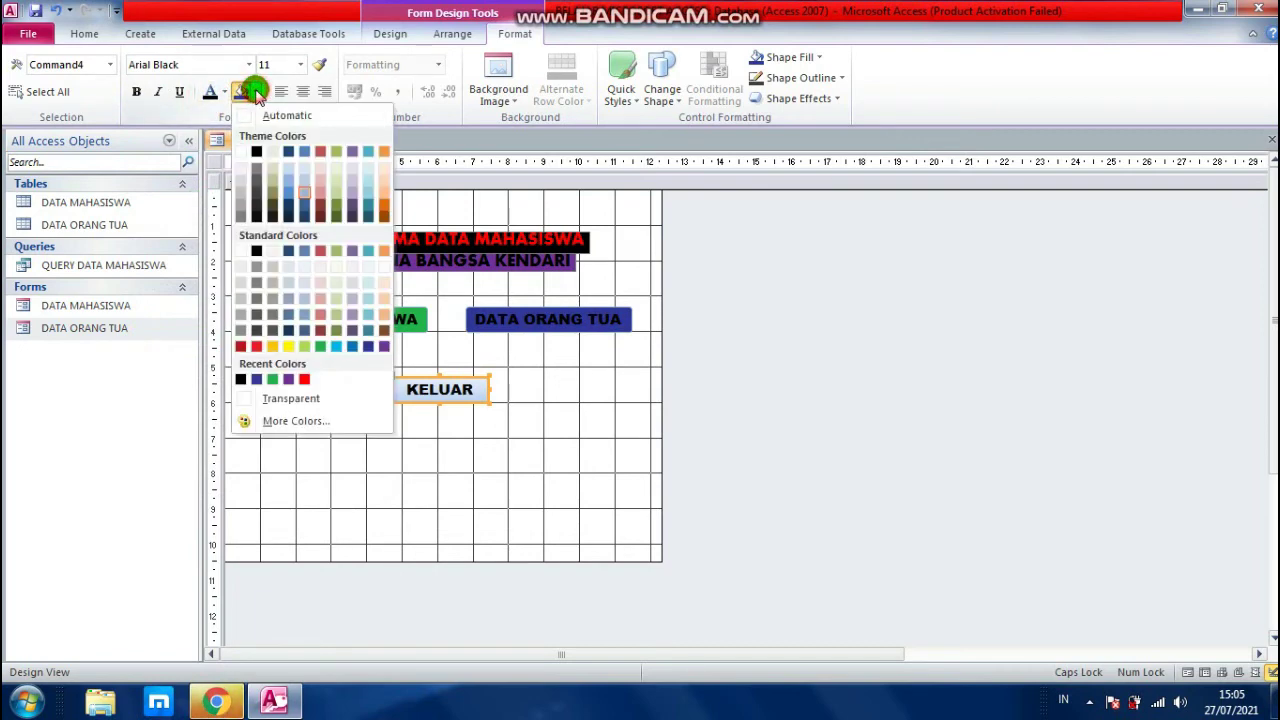
pyautogui.click(255, 92)
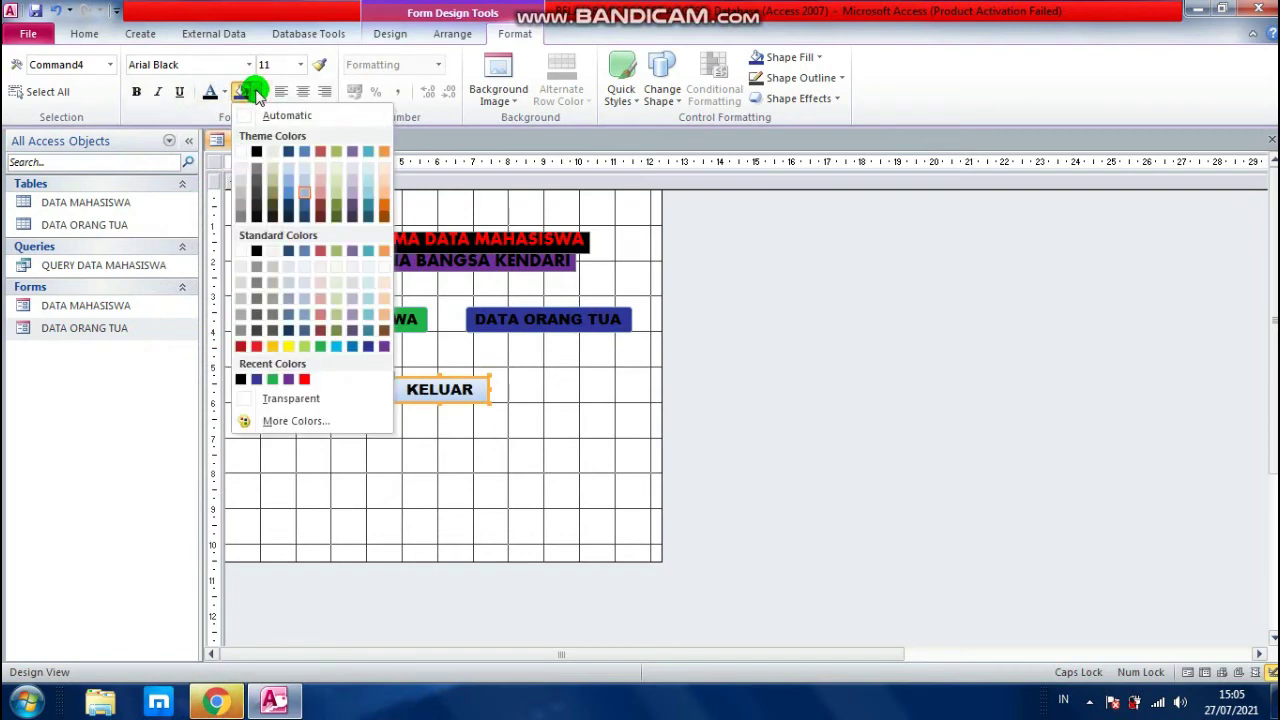
pyautogui.click(306, 379)
# Step: Drag the KELUAR button's edges to make it larger
pyautogui.click(508, 434)
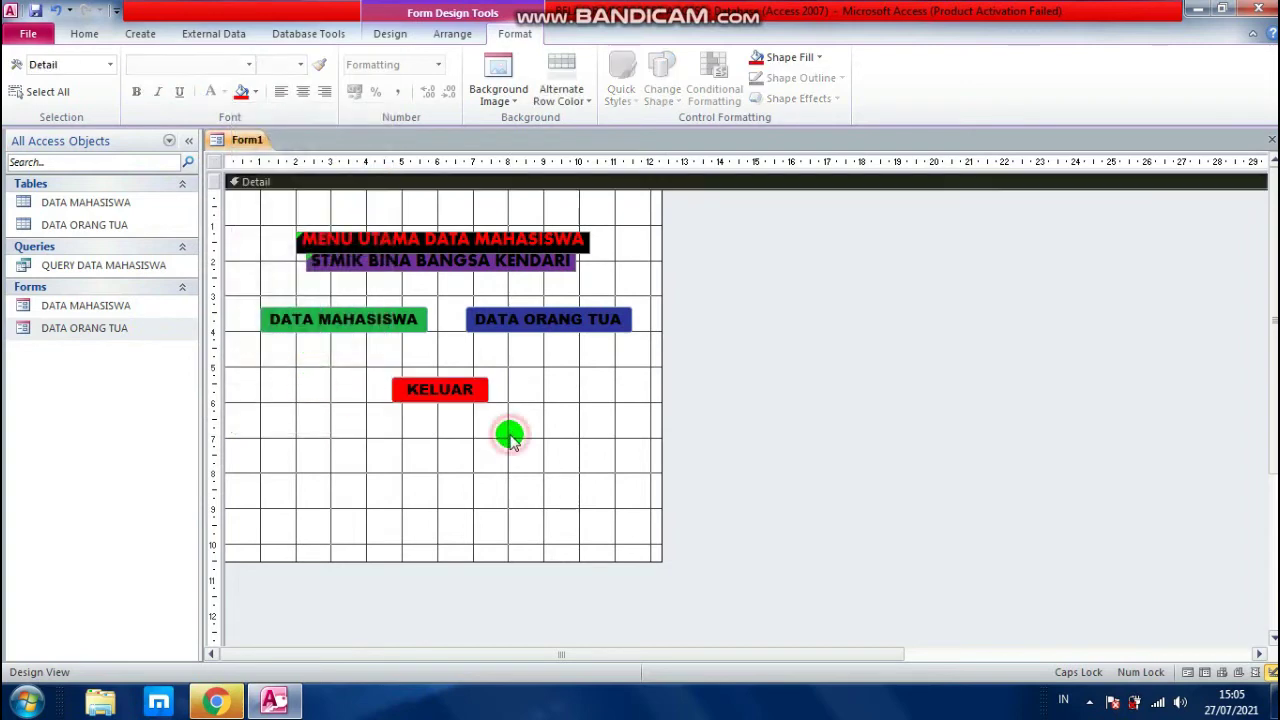
pyautogui.click(444, 393)
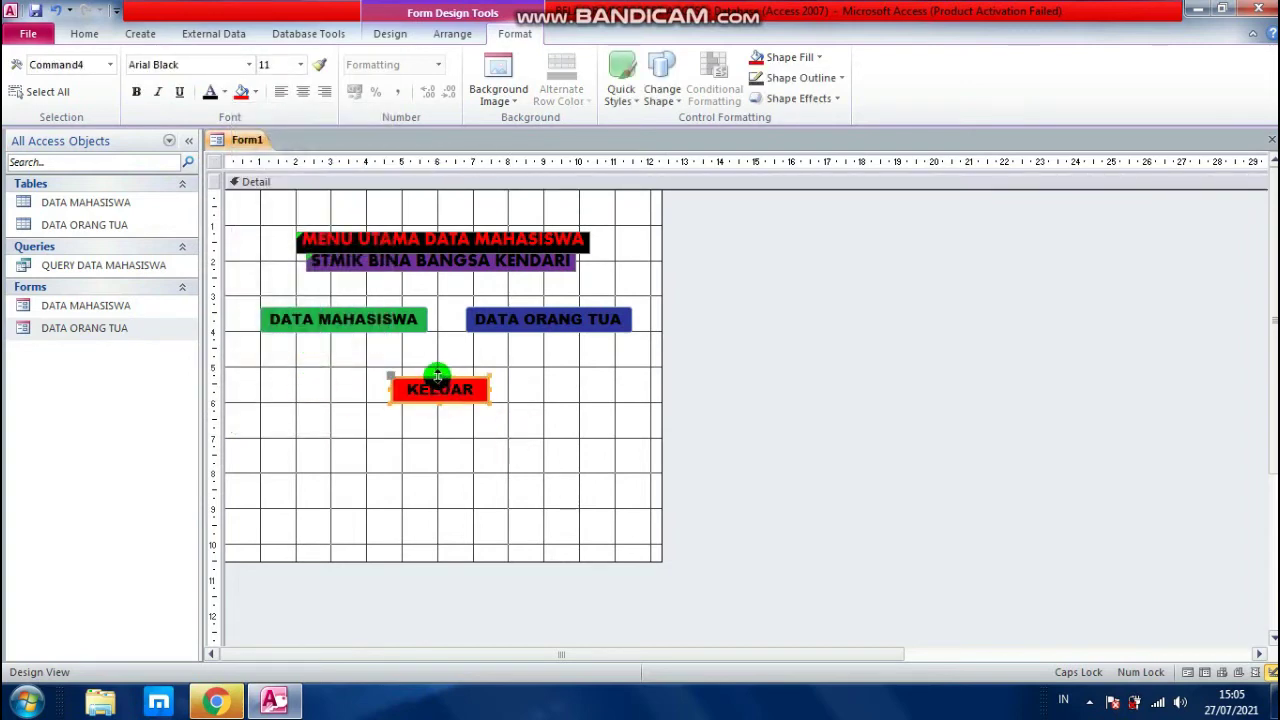
pyautogui.moveTo(437, 376); pyautogui.dragTo(501, 381)
pyautogui.click(449, 453)
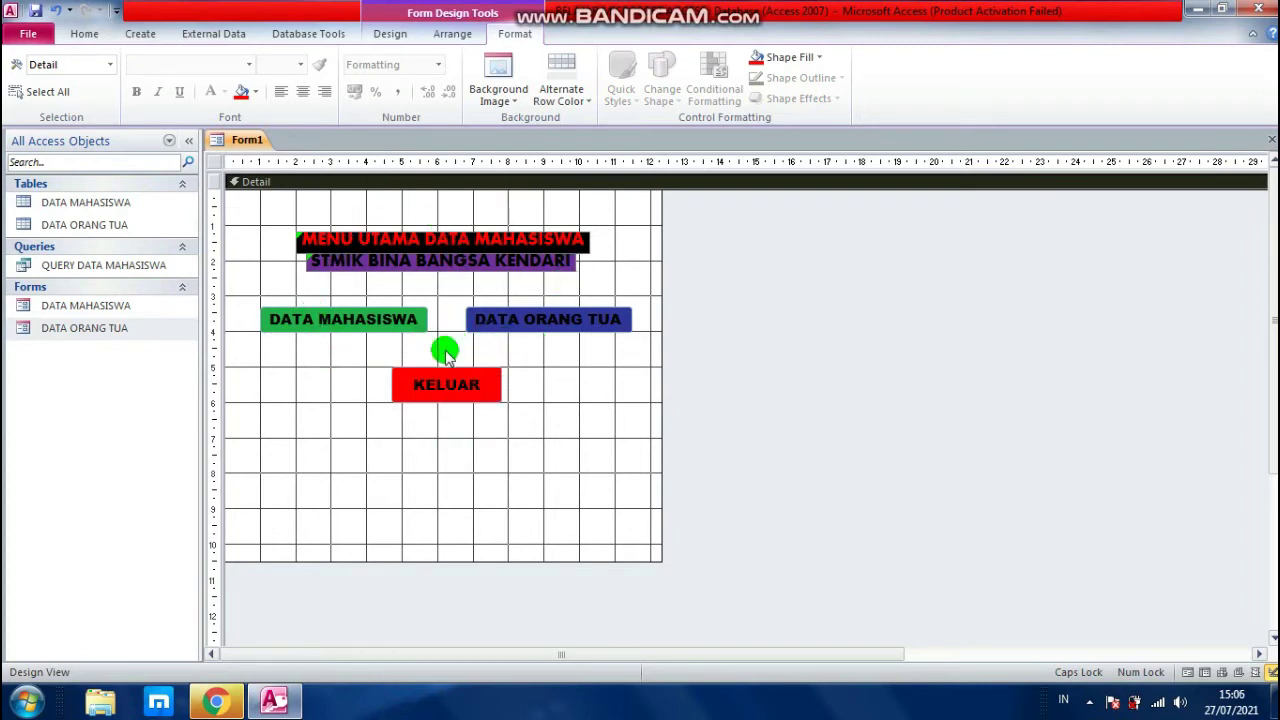
pyautogui.click(337, 320)
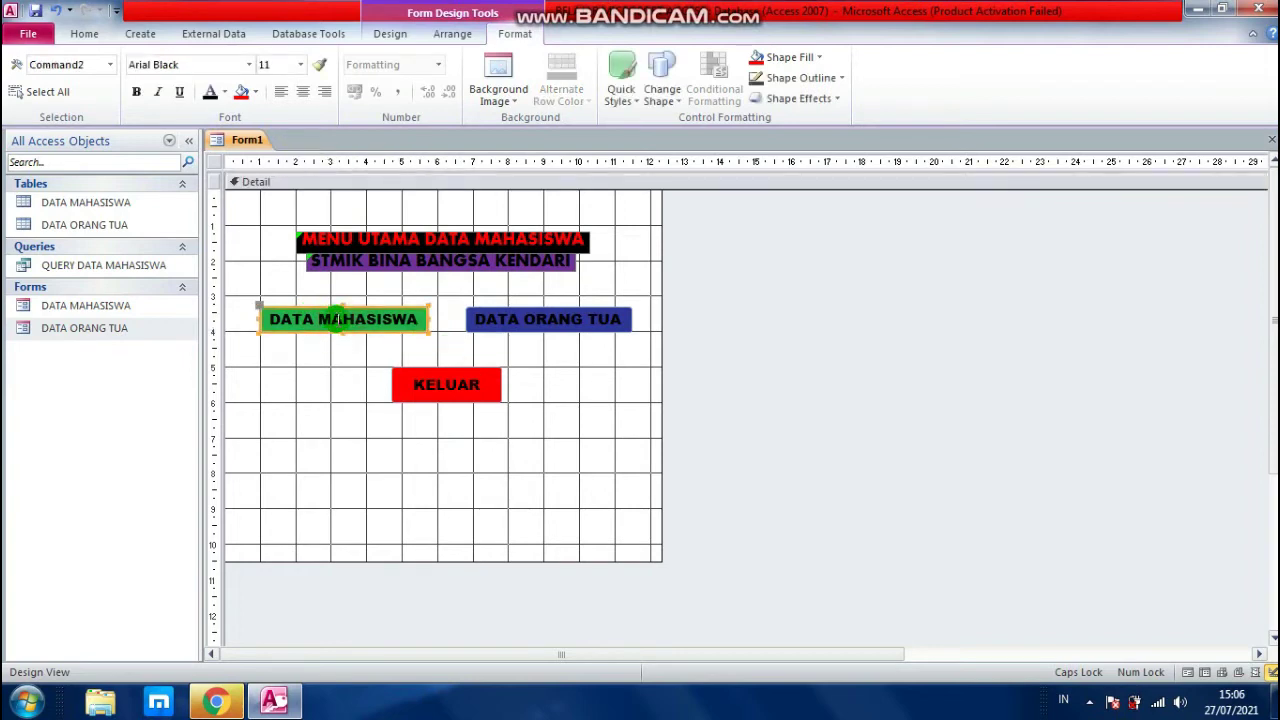
# Step: Switch the menu form to Form View and open DATA MAHASISWA from its button
pyautogui.click(86, 32)
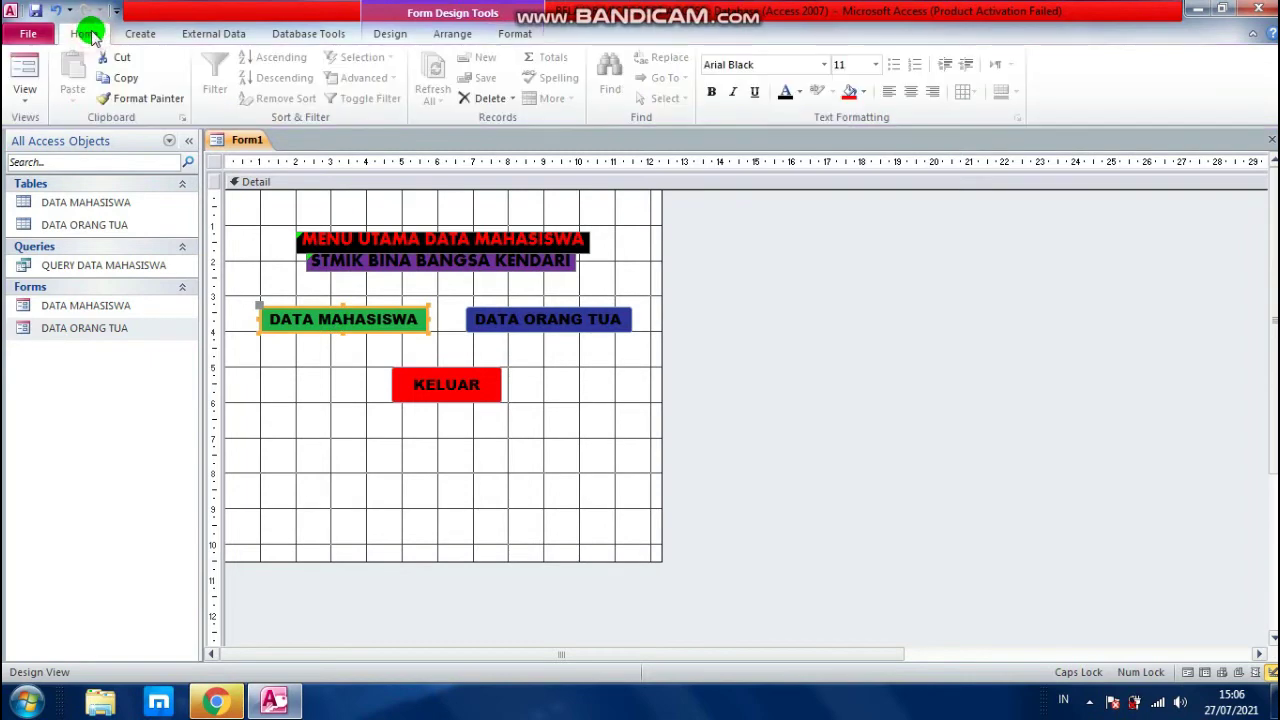
pyautogui.click(22, 100)
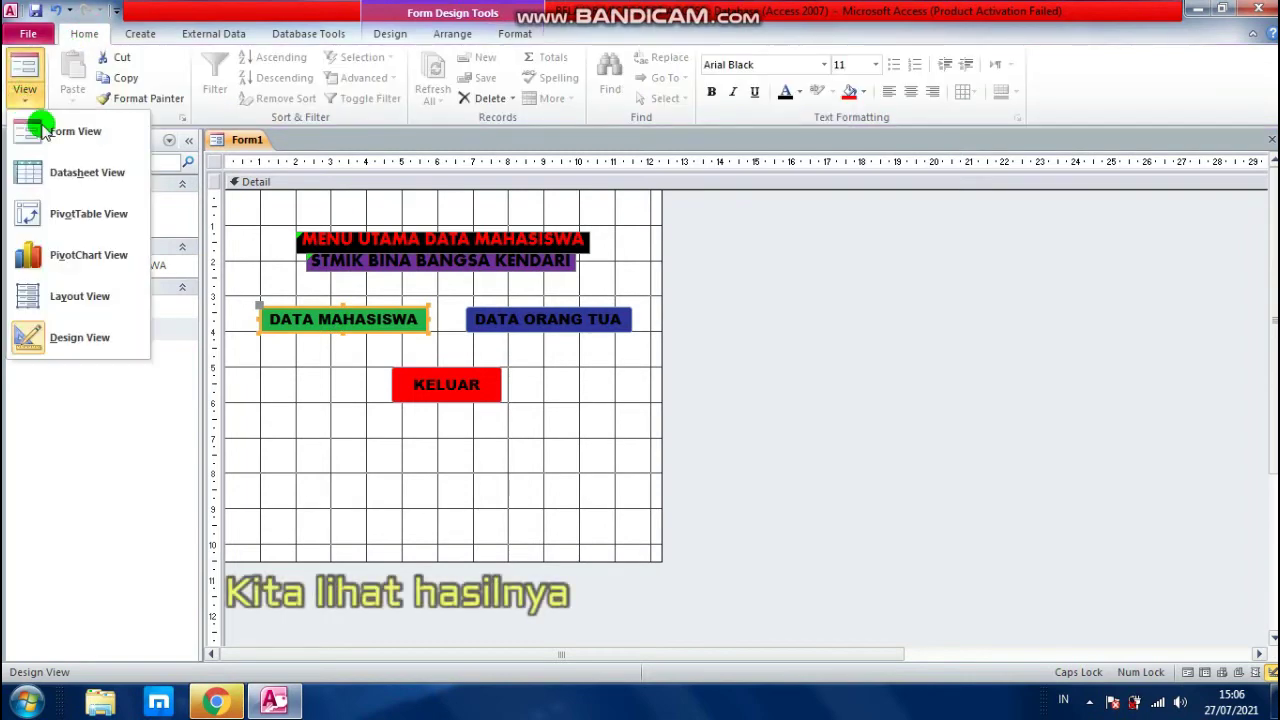
pyautogui.click(32, 68)
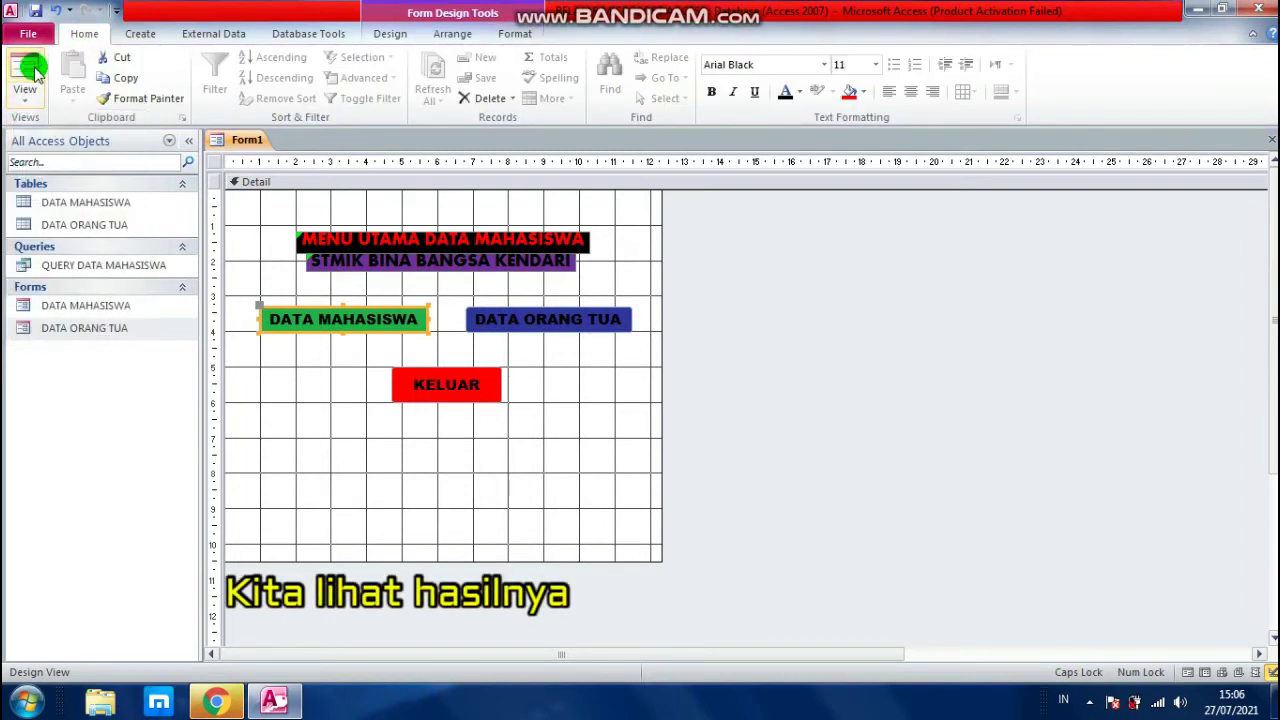
pyautogui.click(33, 65)
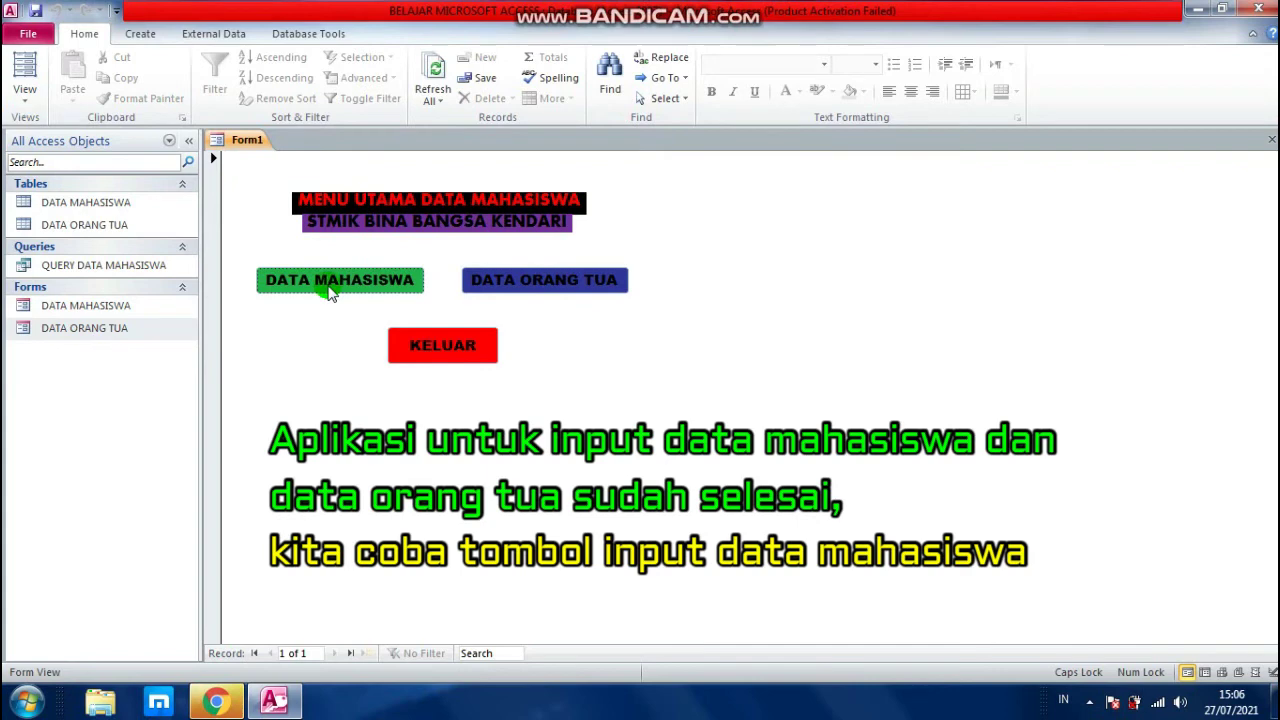
pyautogui.click(330, 290)
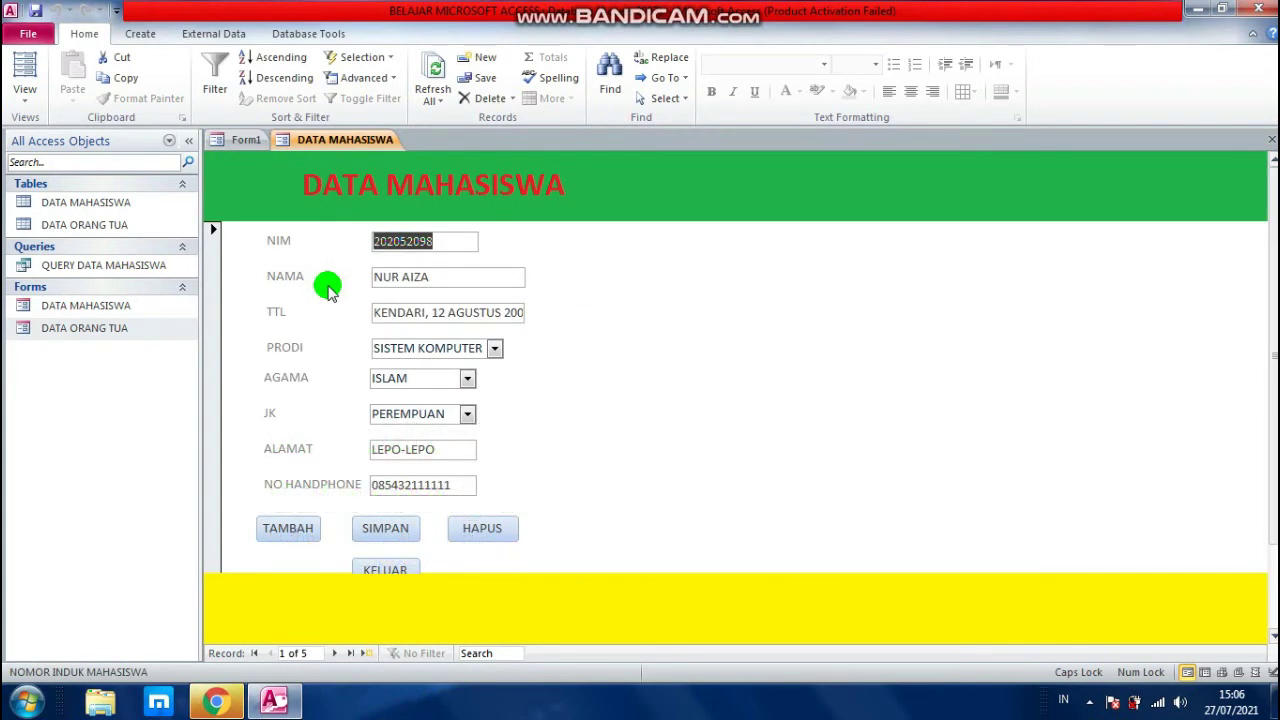
# Step: Start a new student record, filling NIM, NAMA and TTL, with PRODI set to SISTEM INFORMASI
pyautogui.click(290, 528)
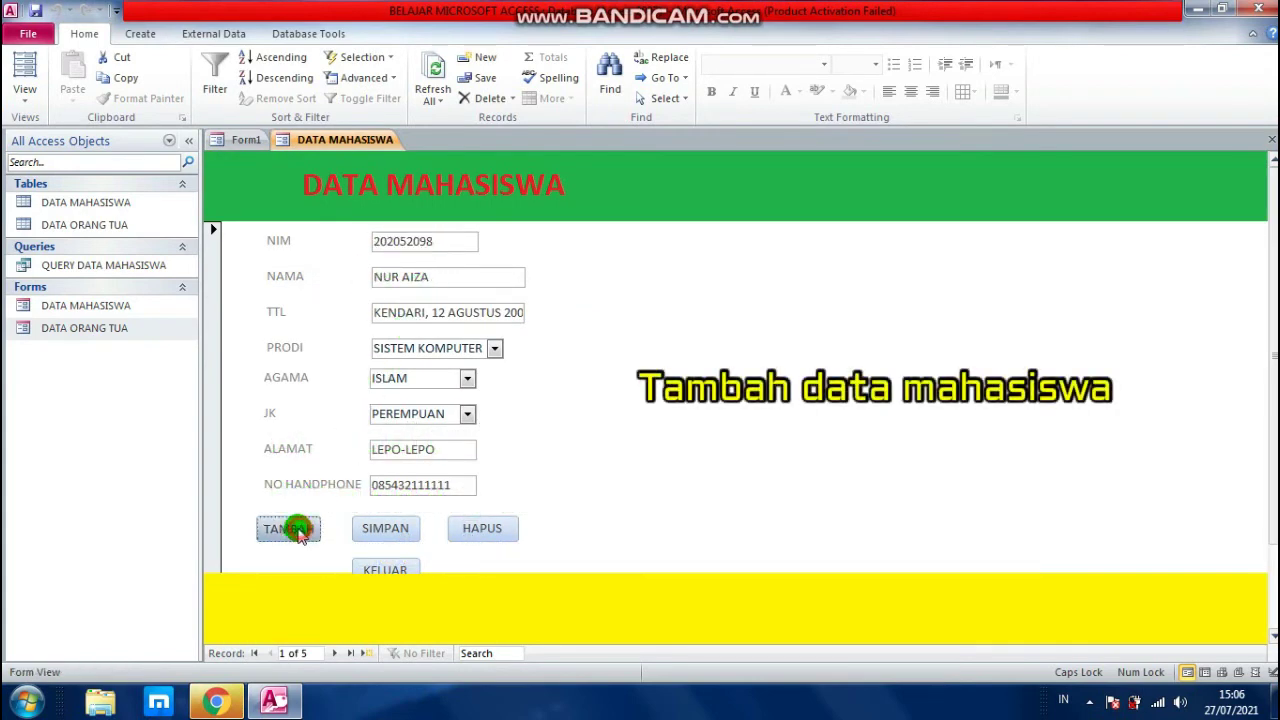
pyautogui.click(420, 243)
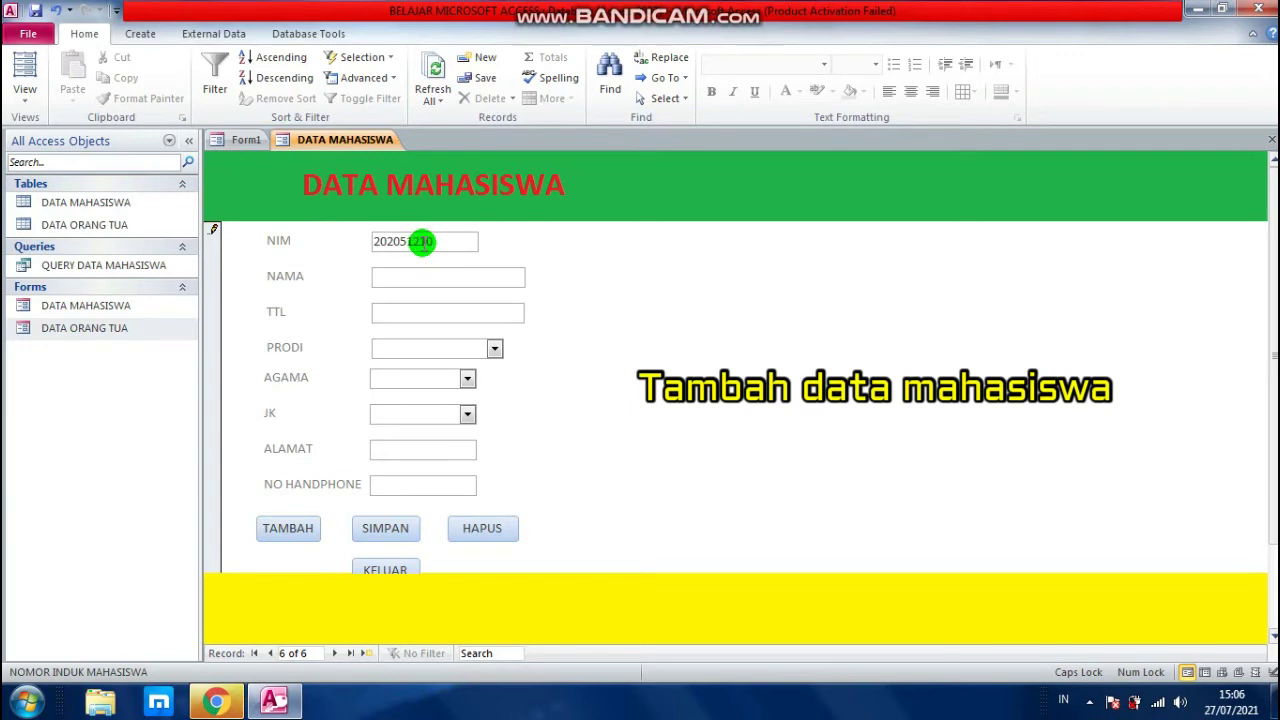
pyautogui.click(428, 275)
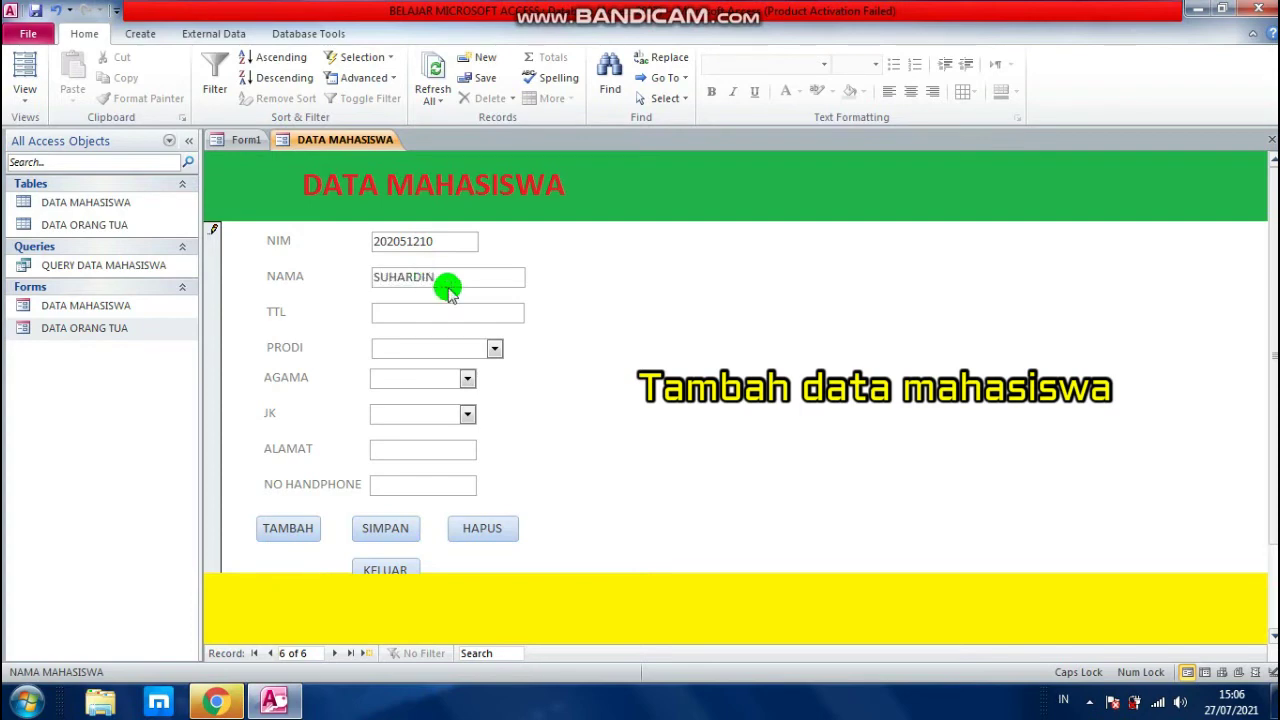
pyautogui.click(475, 312)
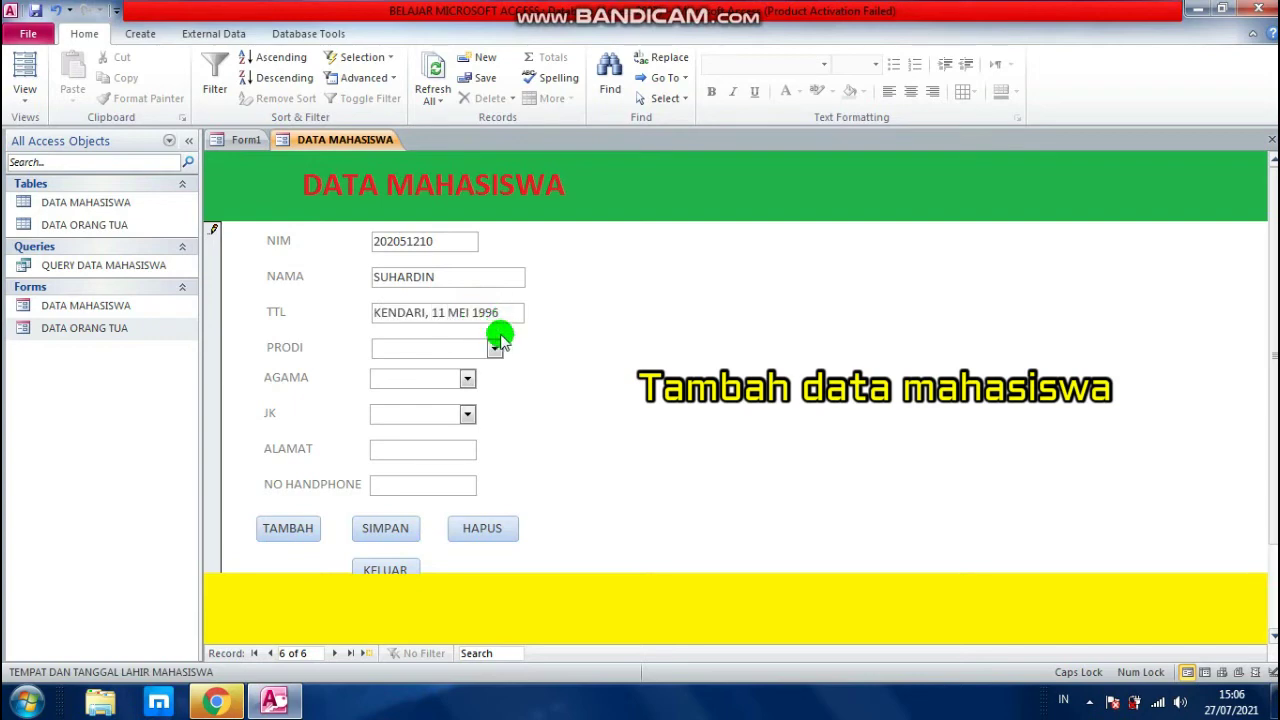
pyautogui.click(494, 347)
pyautogui.moveTo(494, 357)
pyautogui.mouseDown()
pyautogui.moveTo(485, 388)
pyautogui.moveTo(476, 372)
pyautogui.moveTo(447, 407)
pyautogui.mouseUp()
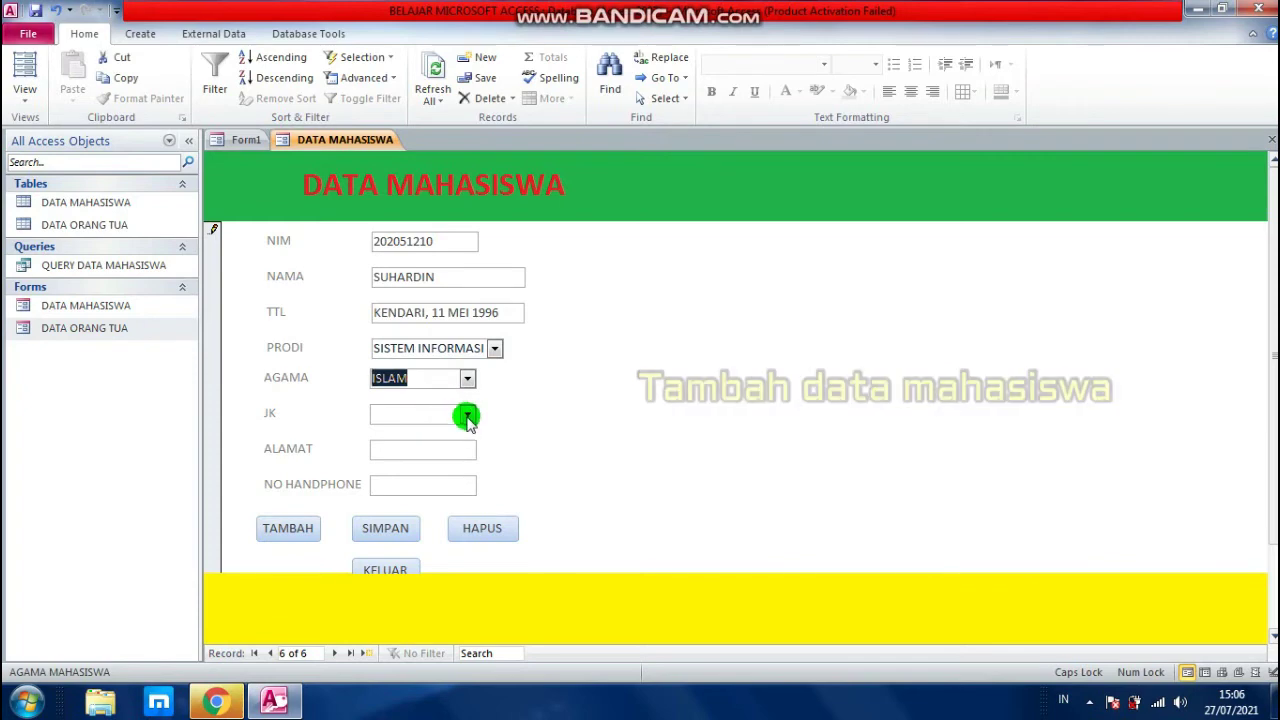
# Step: Set gender LAKI-LAKI, fill the address and phone number, save the record, then close with KELUAR
pyautogui.click(467, 414)
pyautogui.click(462, 432)
pyautogui.click(455, 448)
pyautogui.write('MANDONGA')
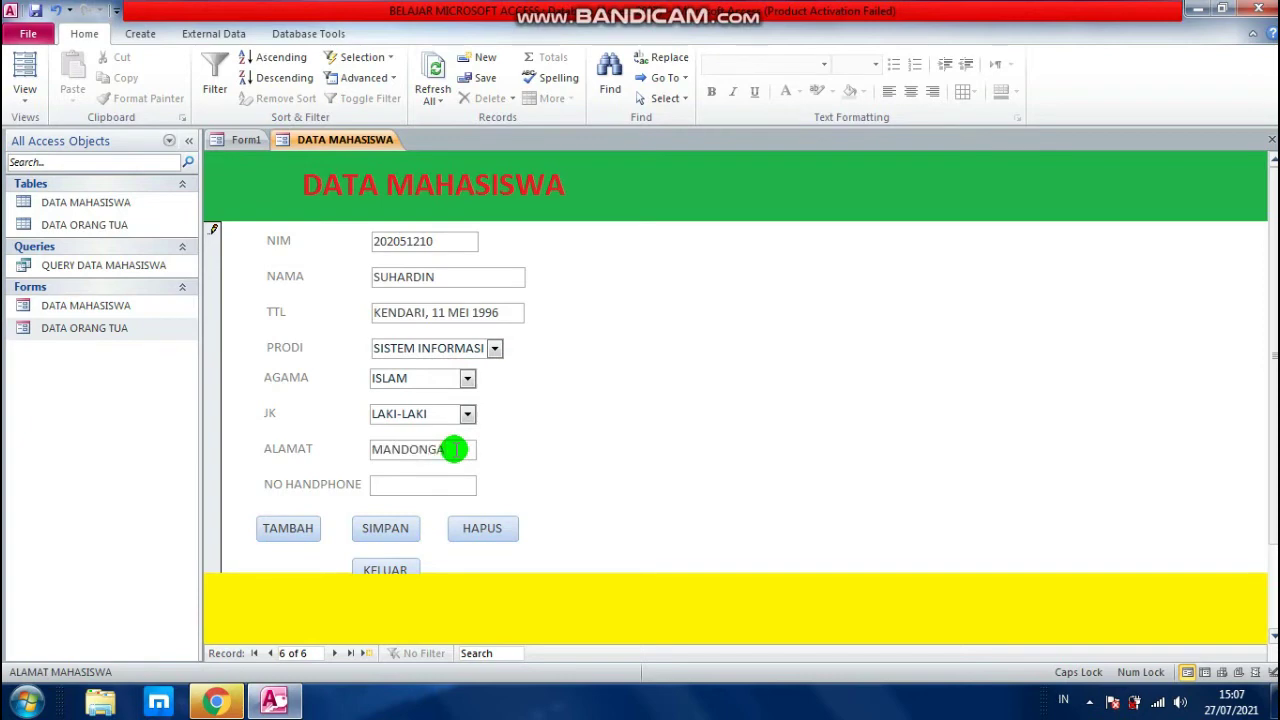
pyautogui.click(432, 487)
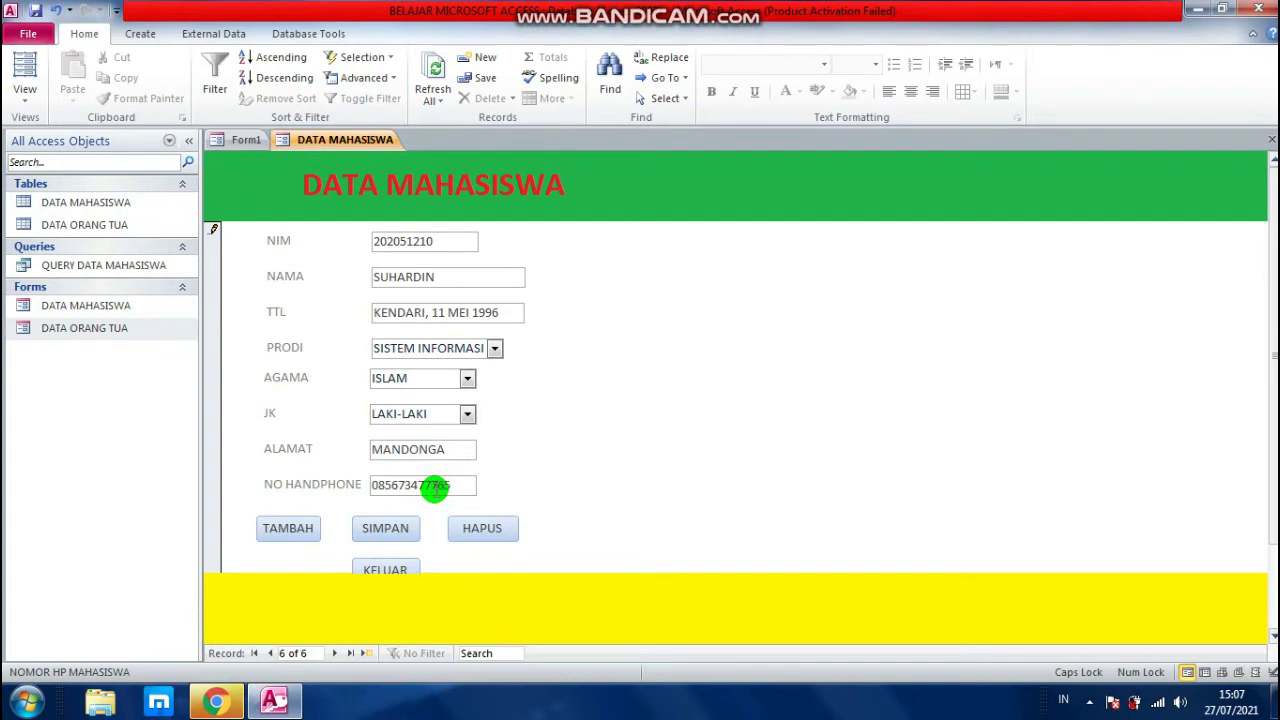
pyautogui.click(392, 526)
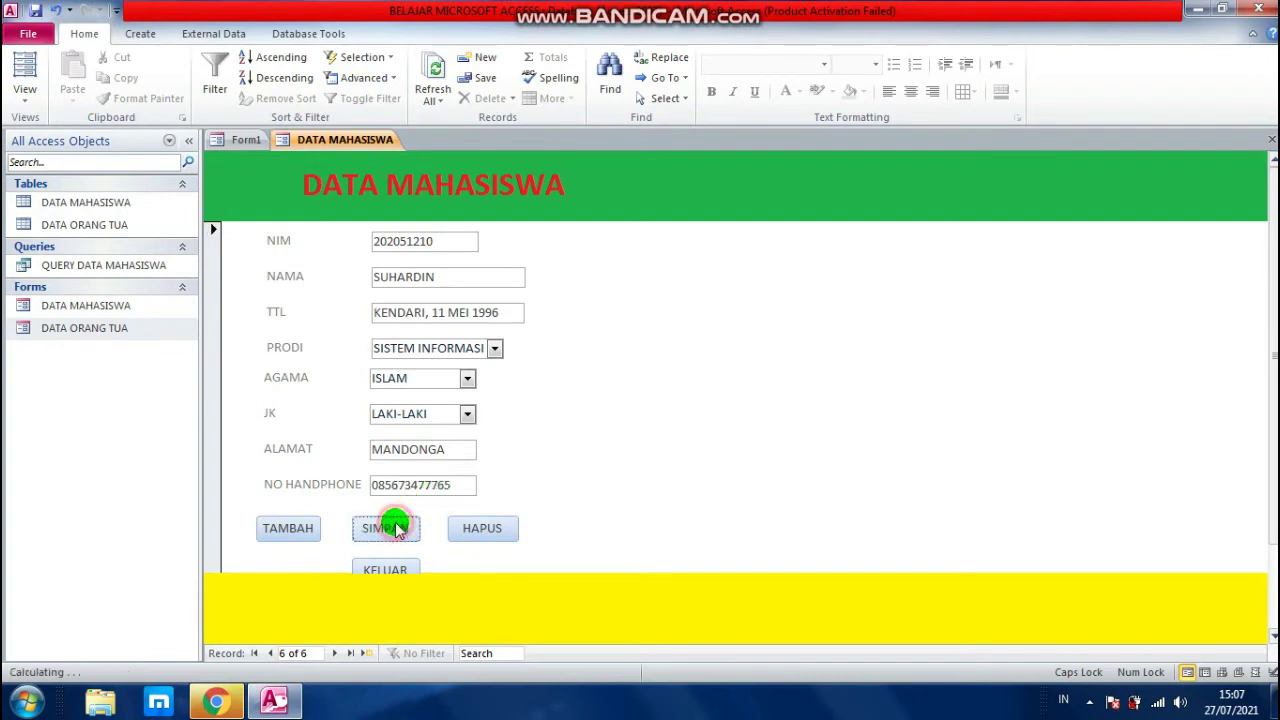
pyautogui.scroll(-2, 475, 483)
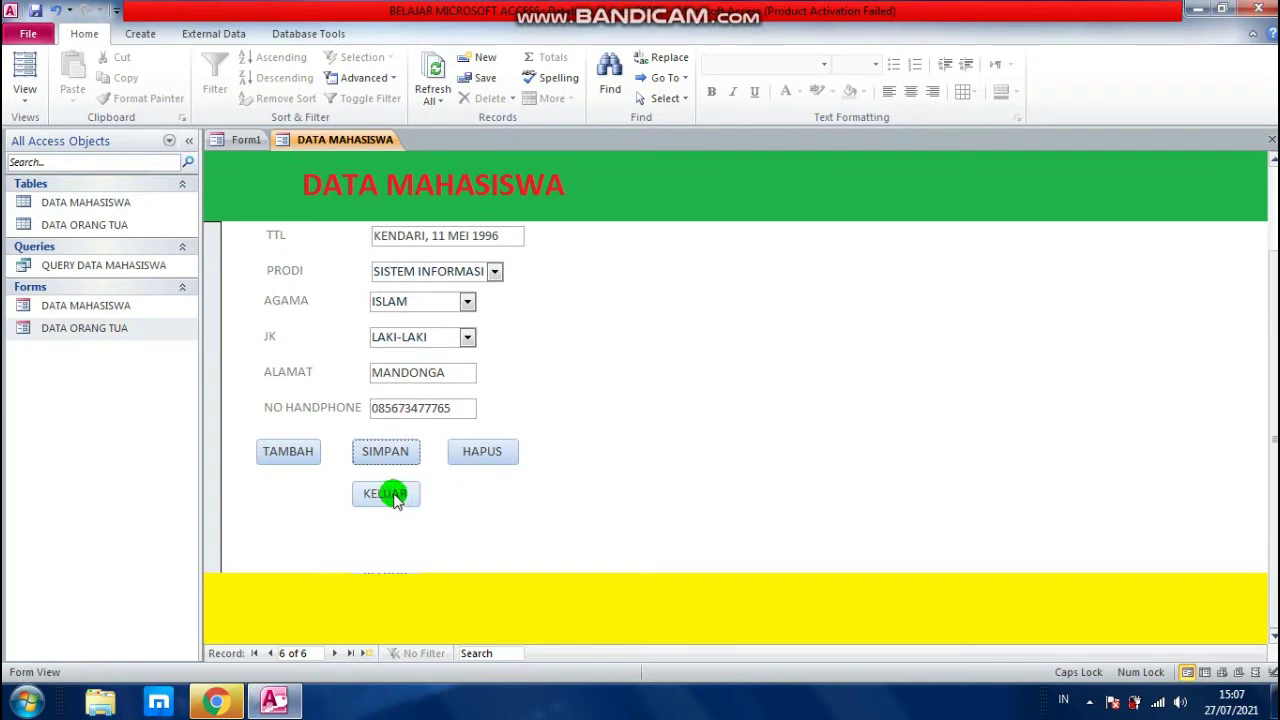
pyautogui.click(393, 494)
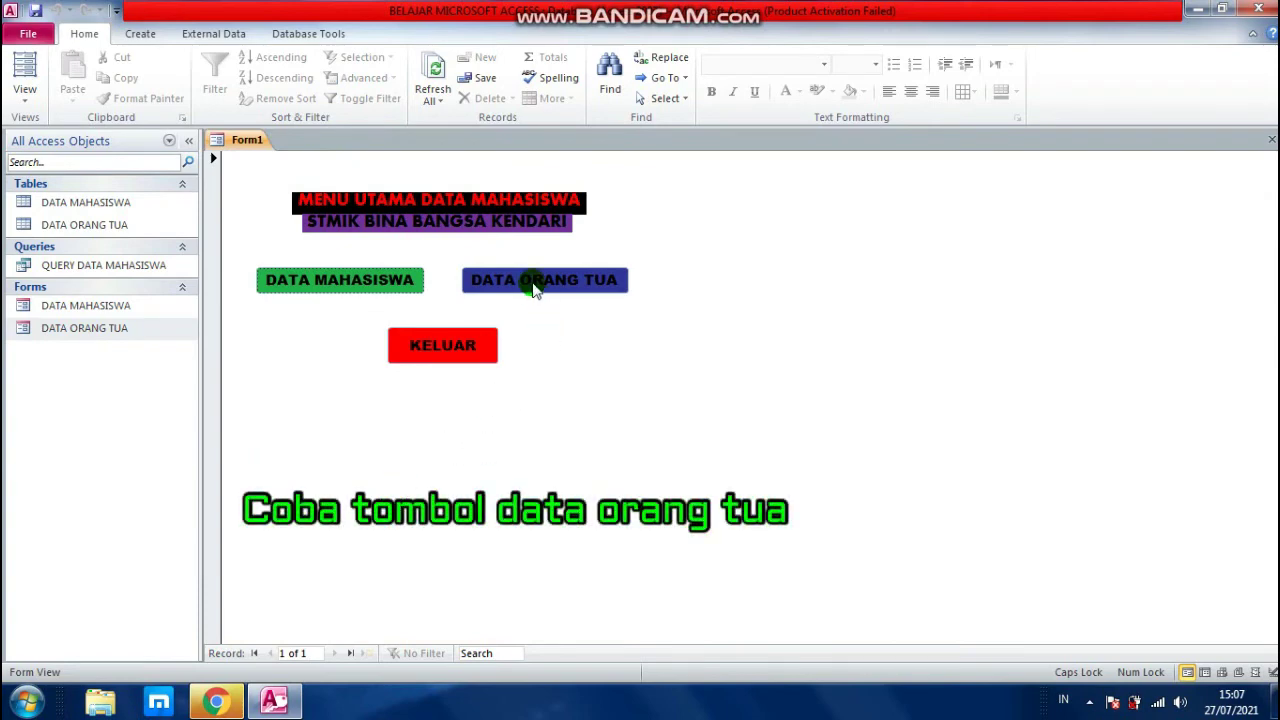
# Step: Open DATA ORANG TUA and start parent record 003 for BUDI, religion ISLAM, age 56
pyautogui.click(535, 285)
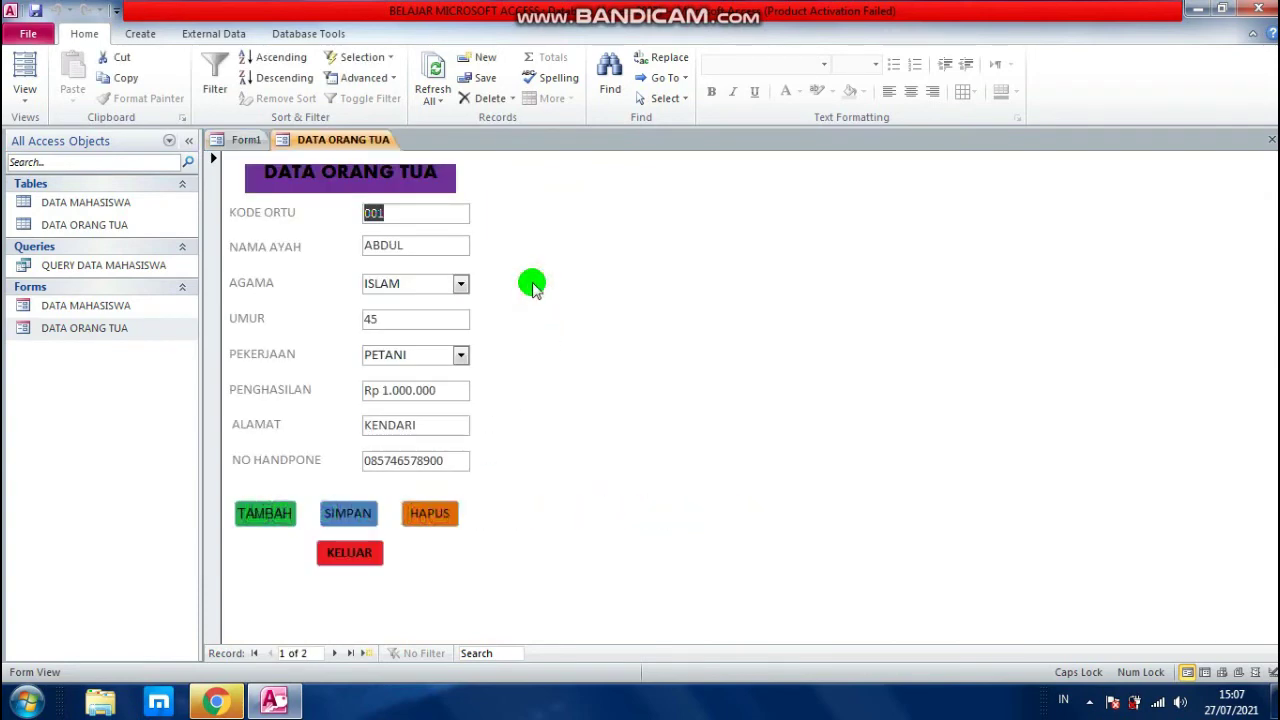
pyautogui.click(262, 515)
pyautogui.click(400, 213)
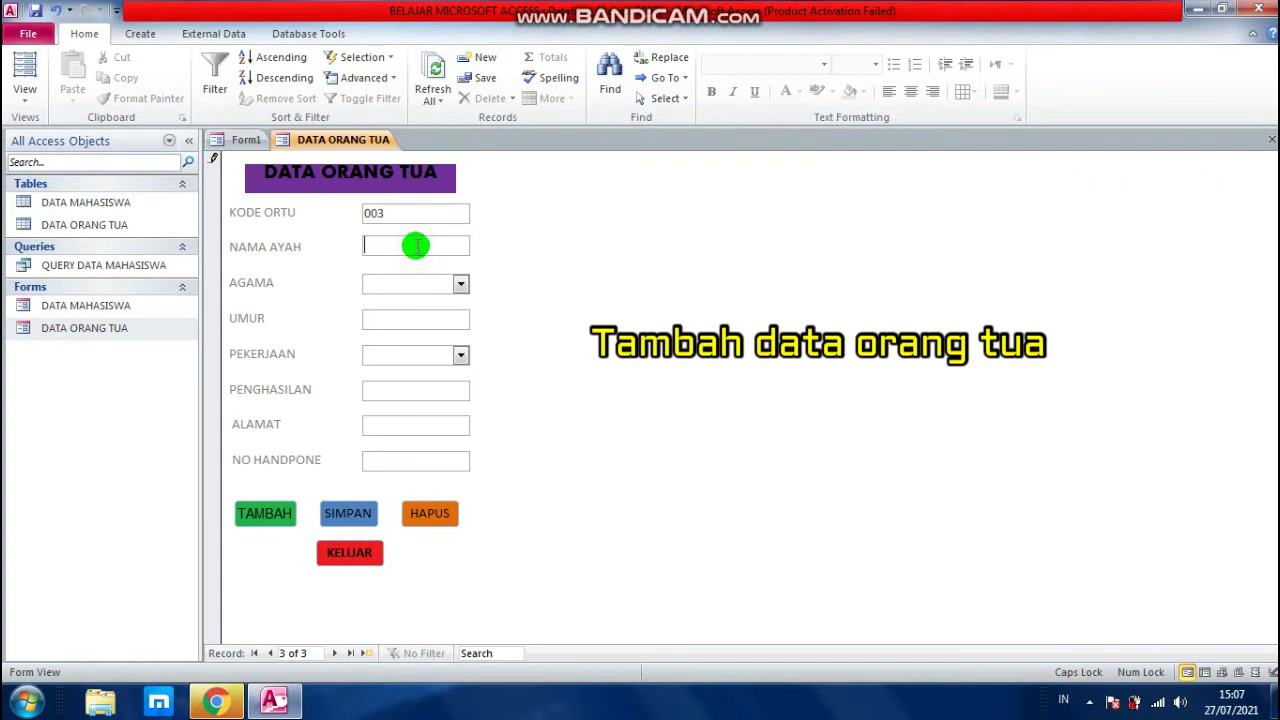
pyautogui.write('BUDI')
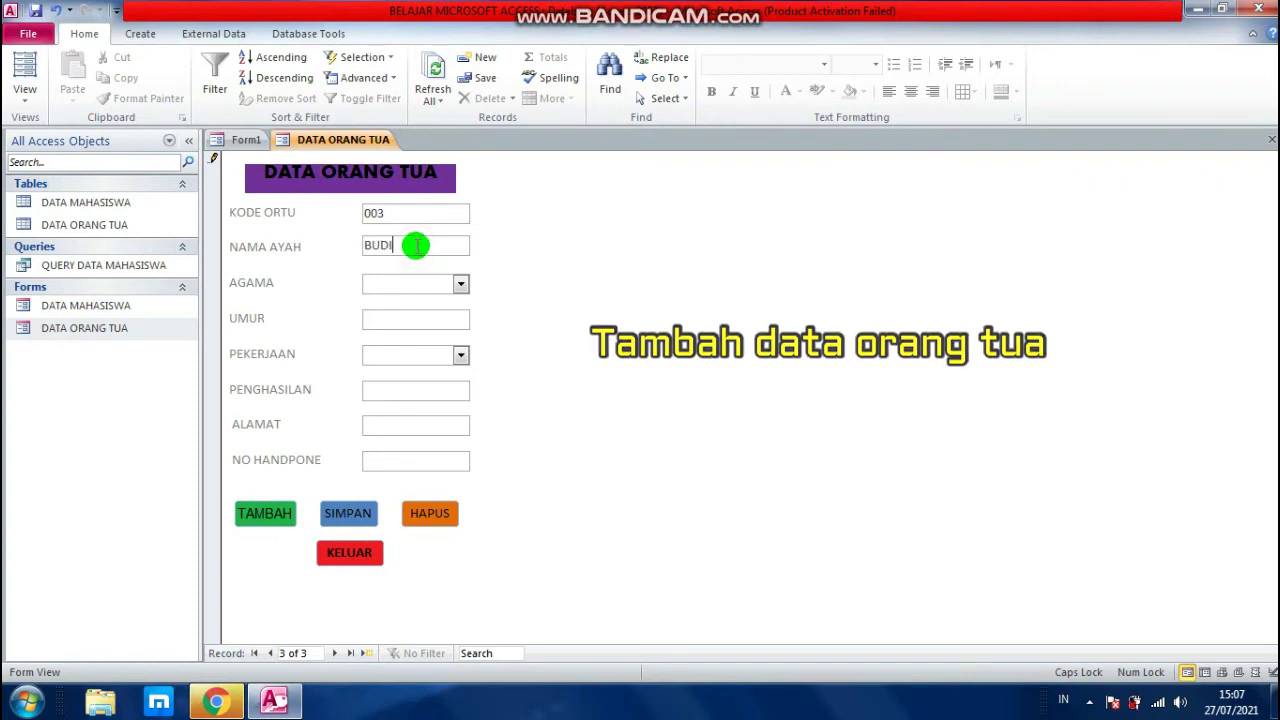
pyautogui.click(460, 284)
pyautogui.click(450, 301)
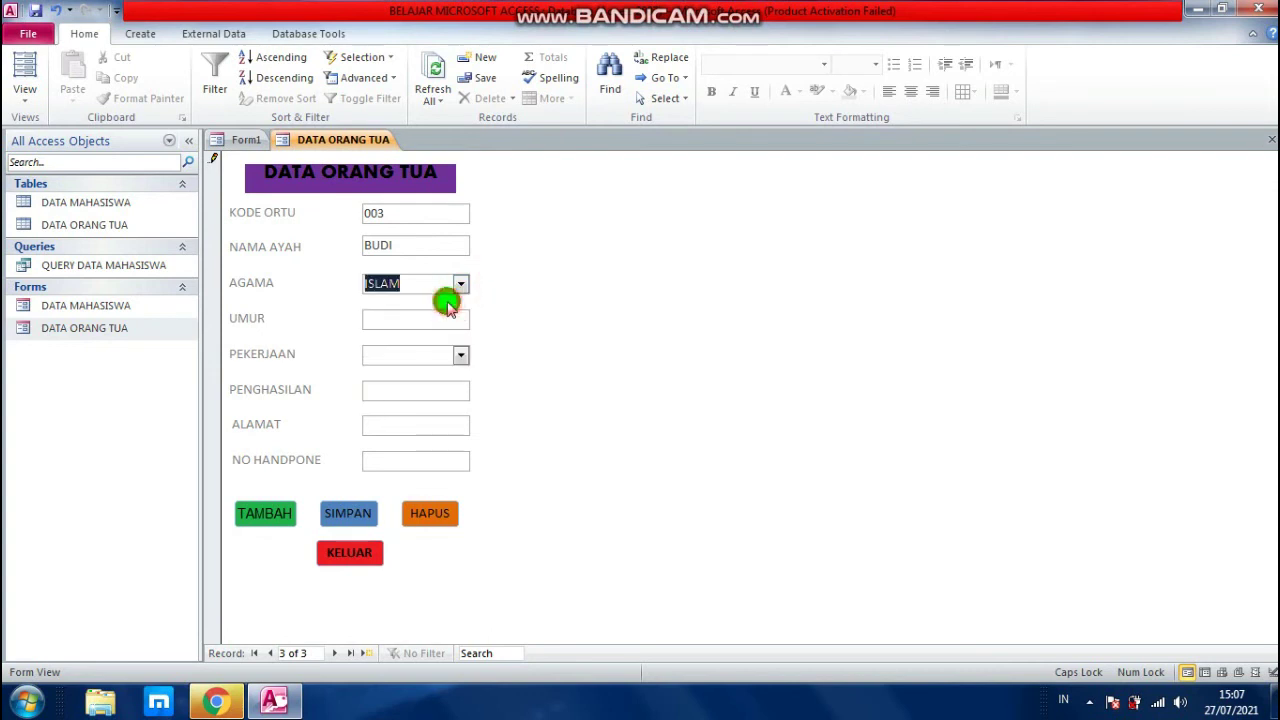
pyautogui.click(457, 316)
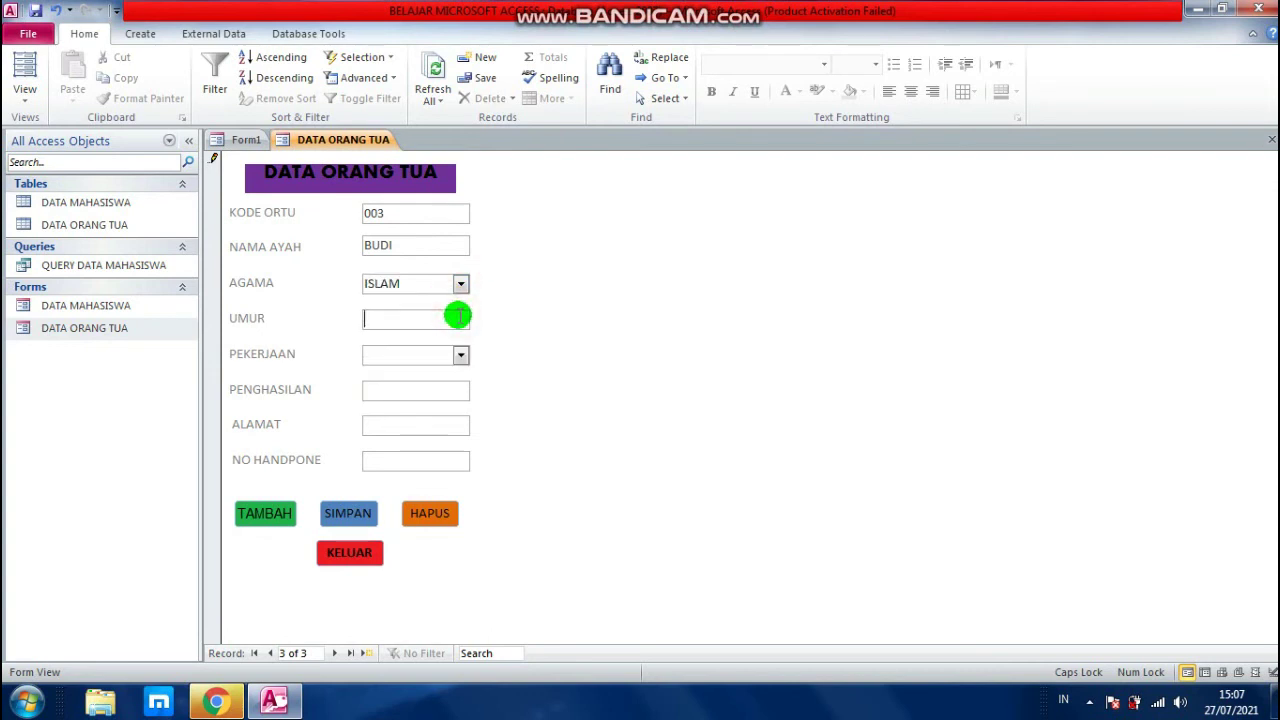
pyautogui.write('56')
# Step: Set occupation NELAYAN, income Rp 500.000, address MANDONGA and phone, then save and close
pyautogui.click(460, 354)
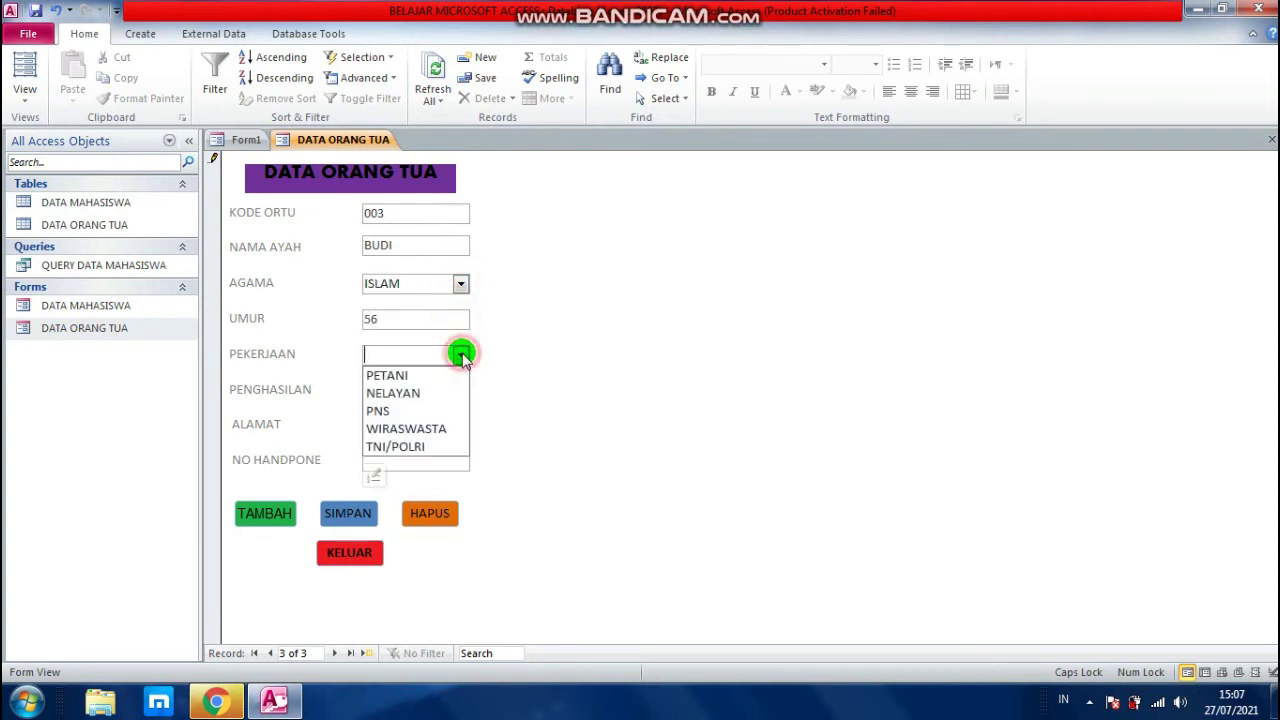
pyautogui.click(420, 393)
pyautogui.click(420, 389)
pyautogui.write('Rp 500.000')
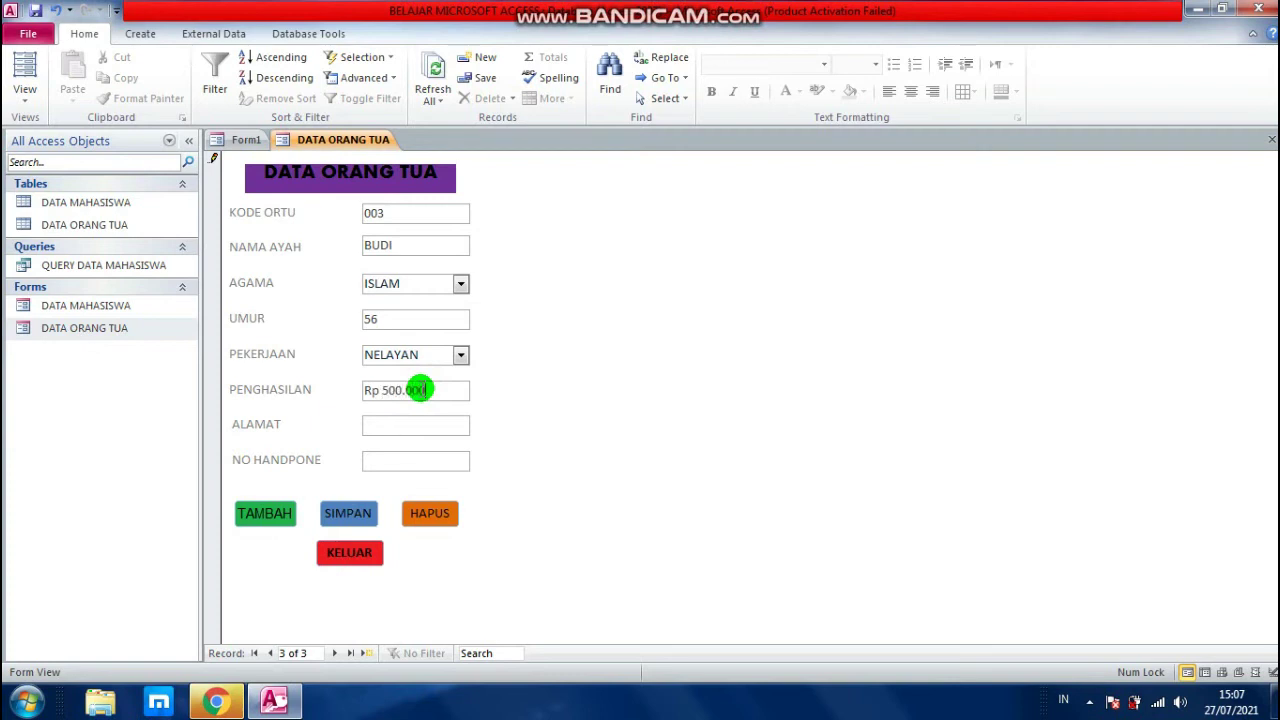
pyautogui.click(430, 420)
pyautogui.write('mandonga')
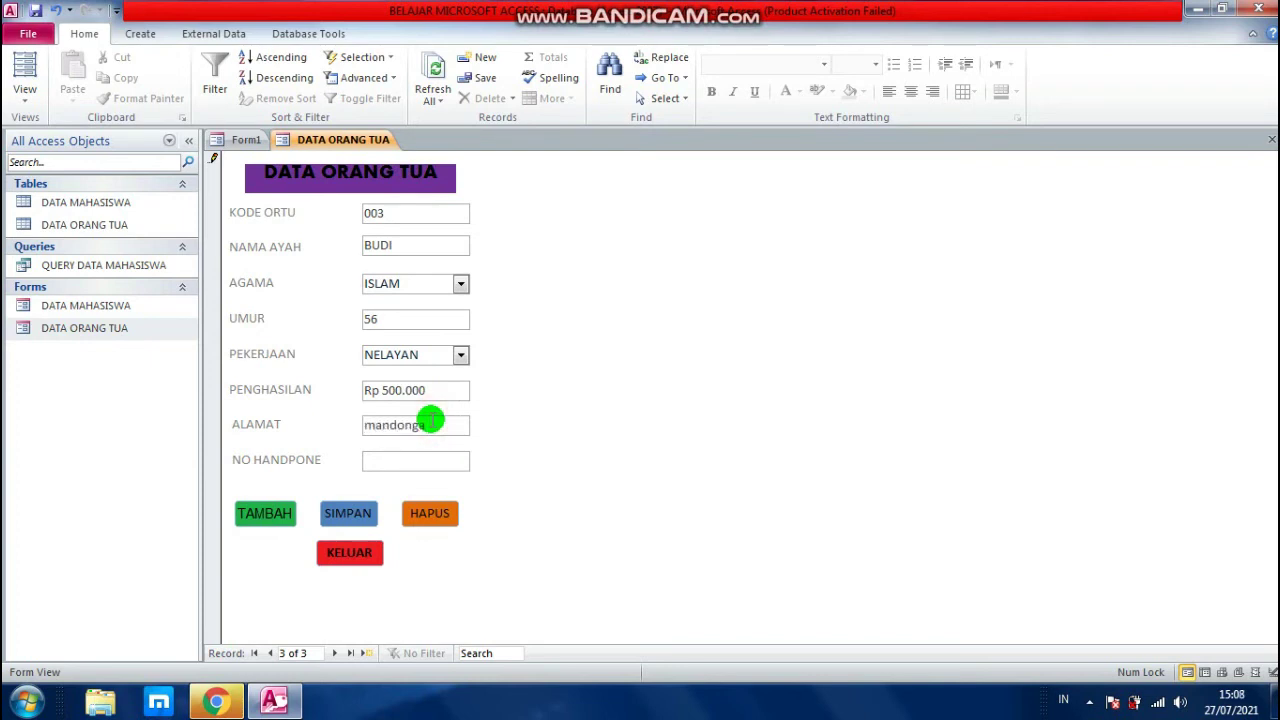
pyautogui.moveTo(430, 420); pyautogui.dragTo(366, 420)
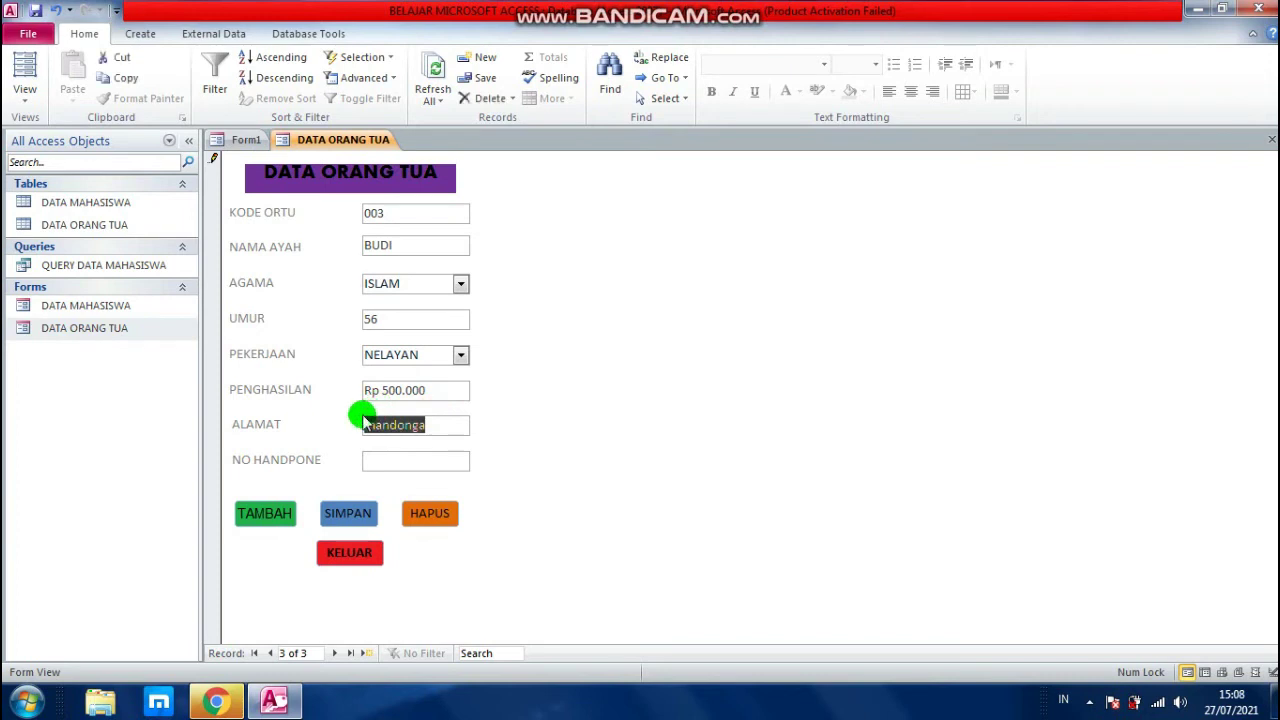
pyautogui.press('BackSpace')
pyautogui.press('capslock')
pyautogui.write('MANDONGA')
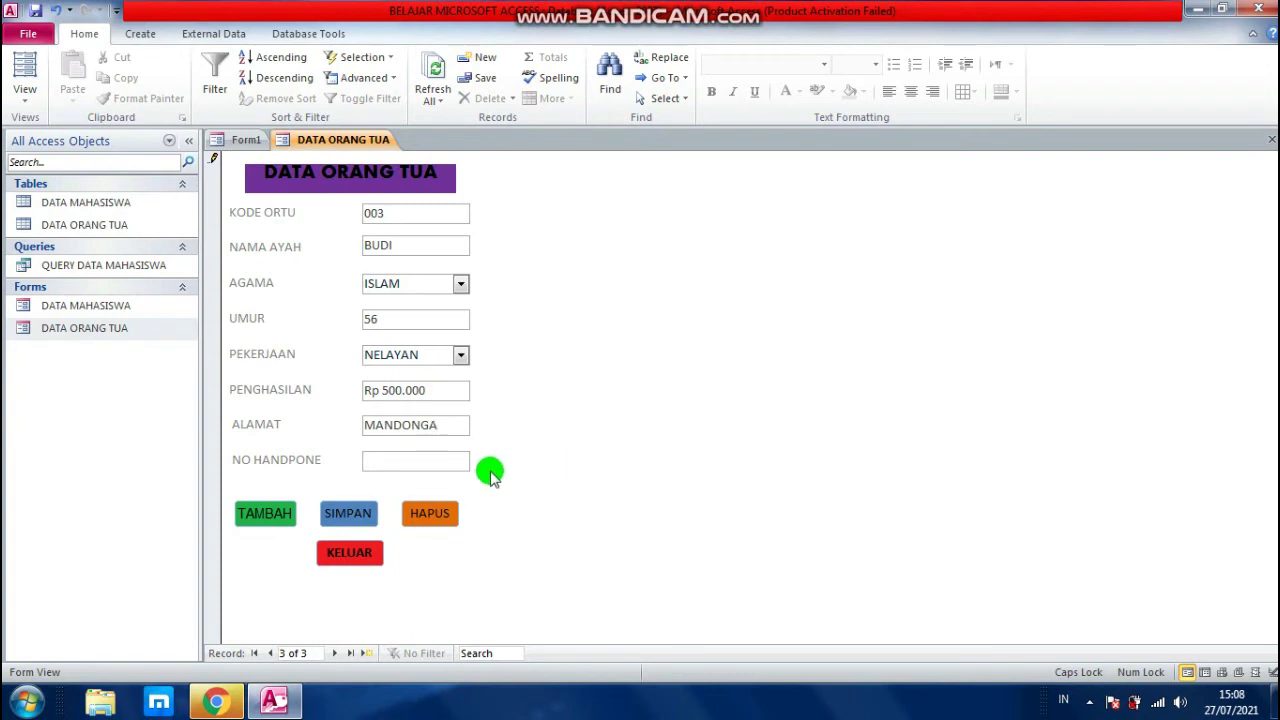
pyautogui.click(457, 463)
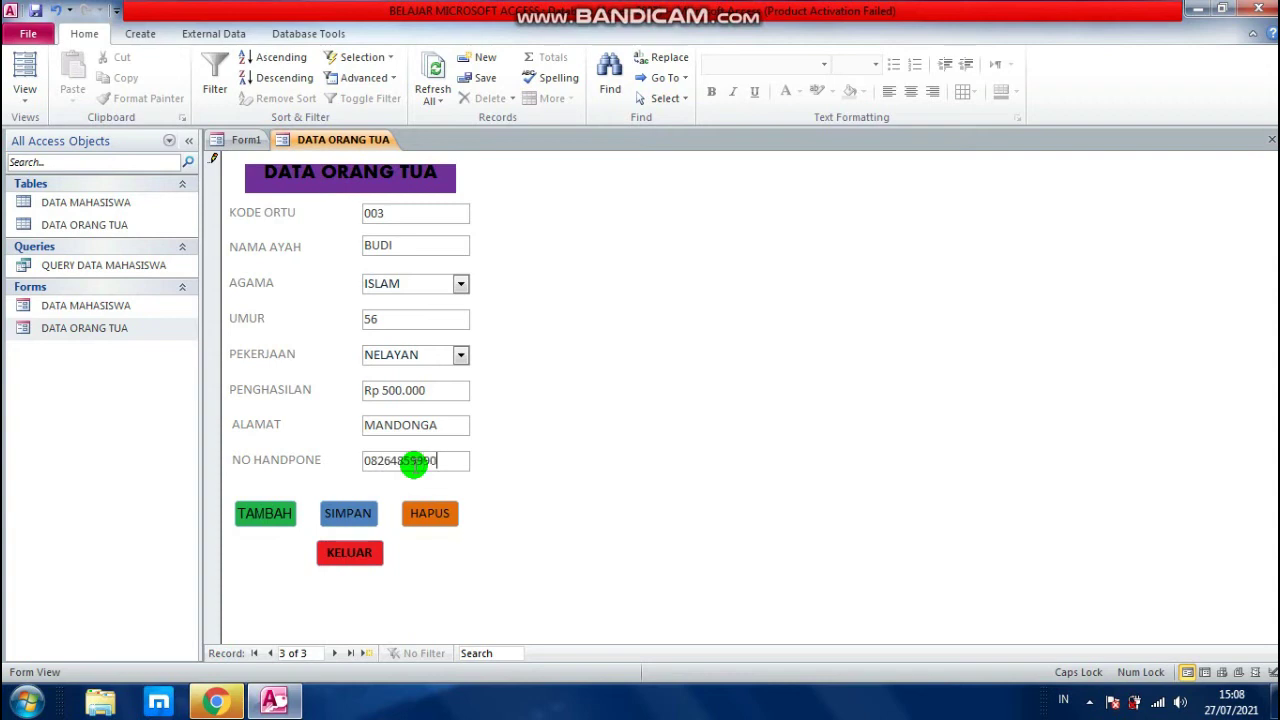
pyautogui.click(360, 515)
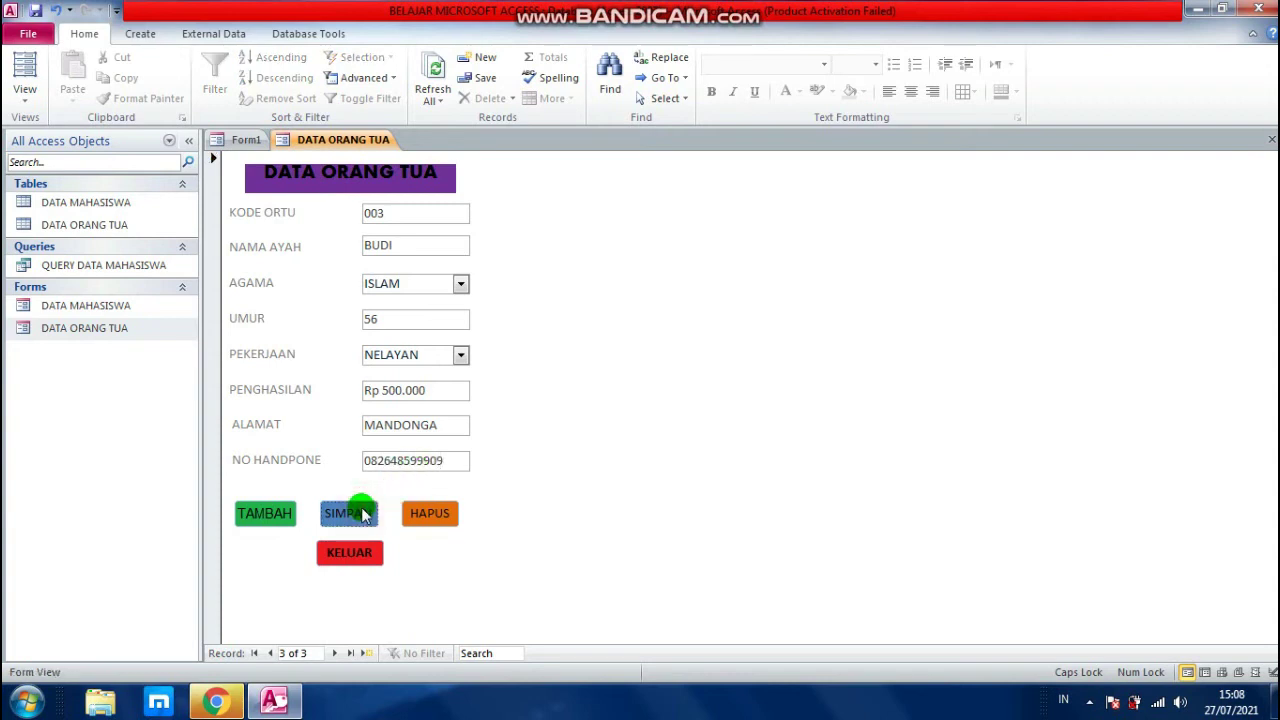
pyautogui.click(362, 560)
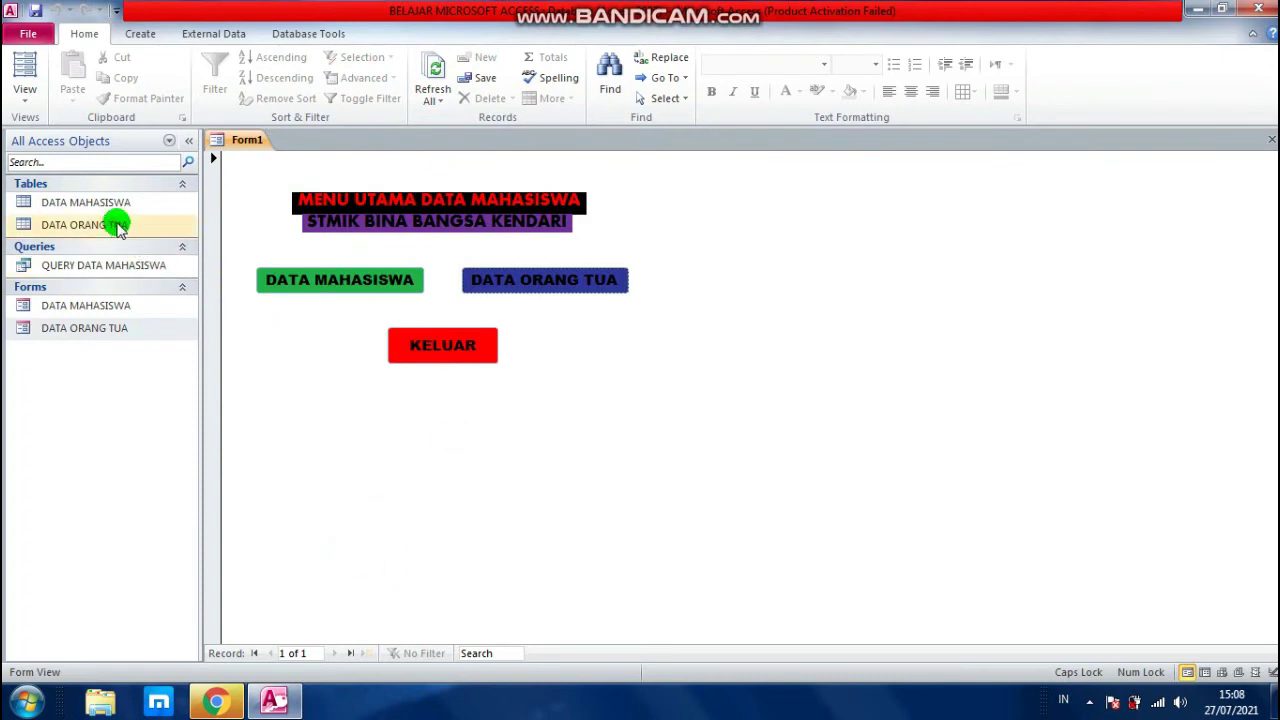
pyautogui.doubleClick(100, 203)
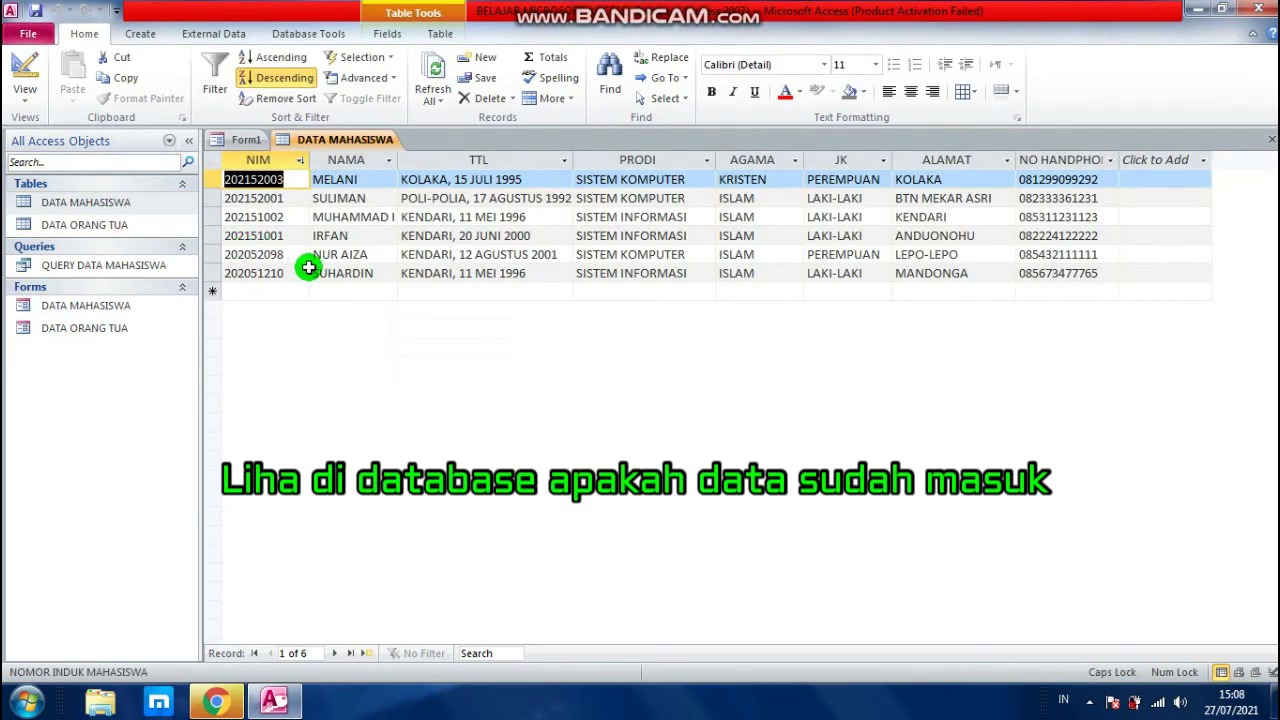
pyautogui.click(306, 276)
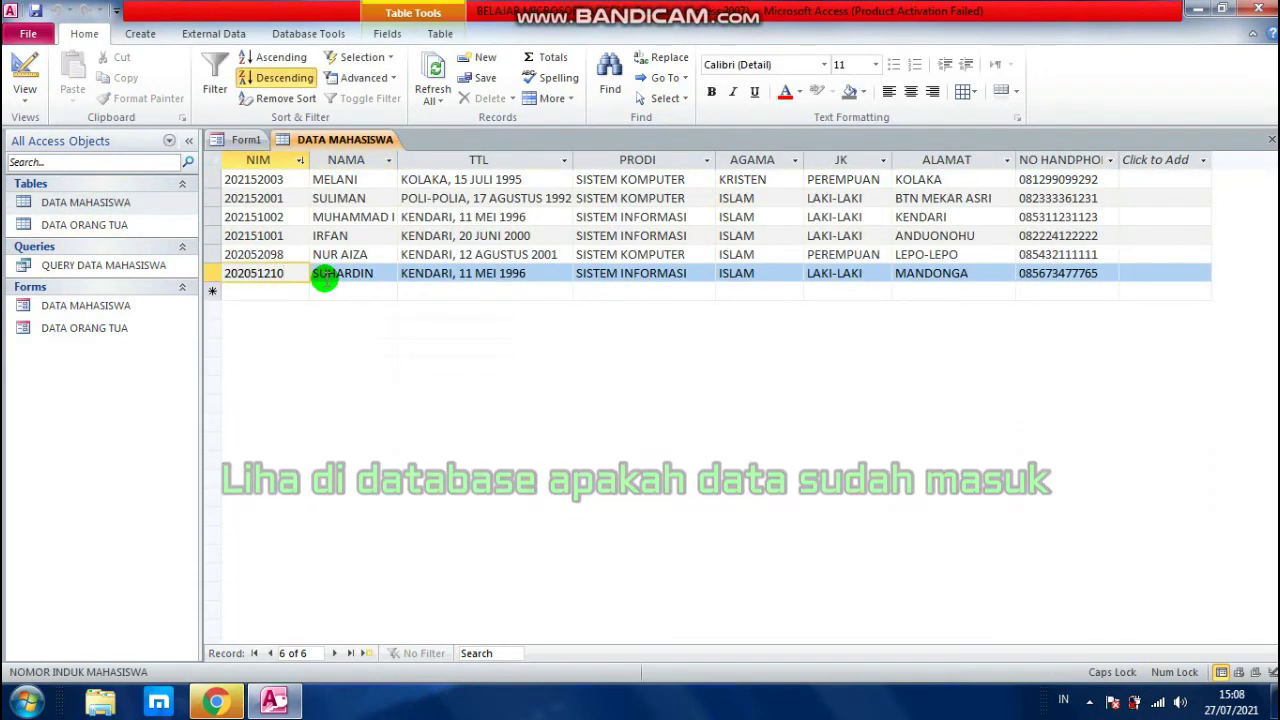
pyautogui.click(440, 274)
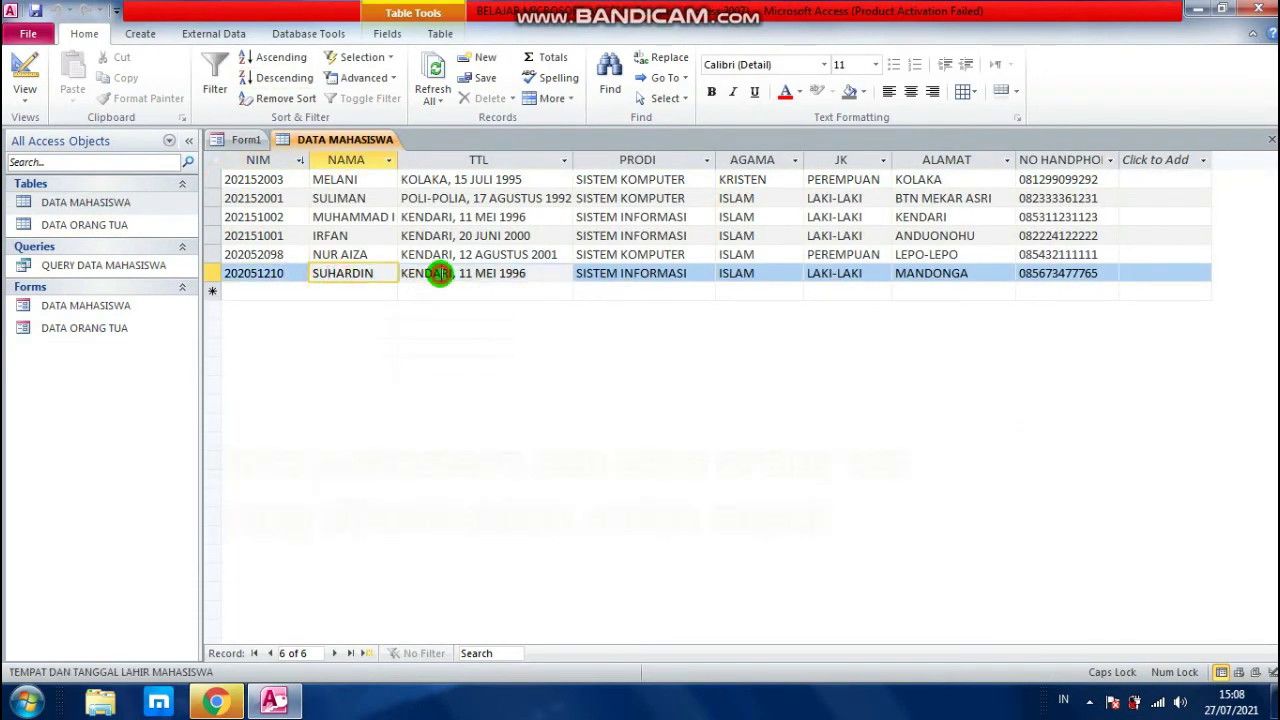
pyautogui.doubleClick(110, 226)
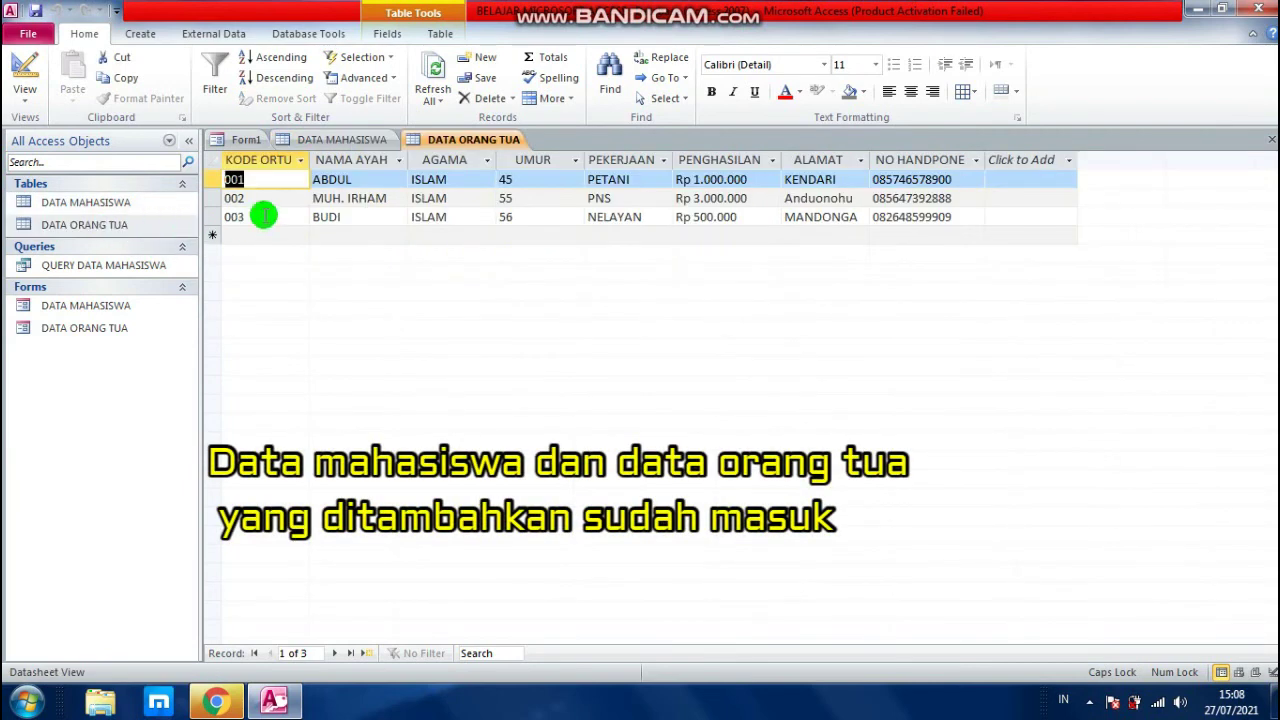
pyautogui.click(336, 220)
pyautogui.click(289, 210)
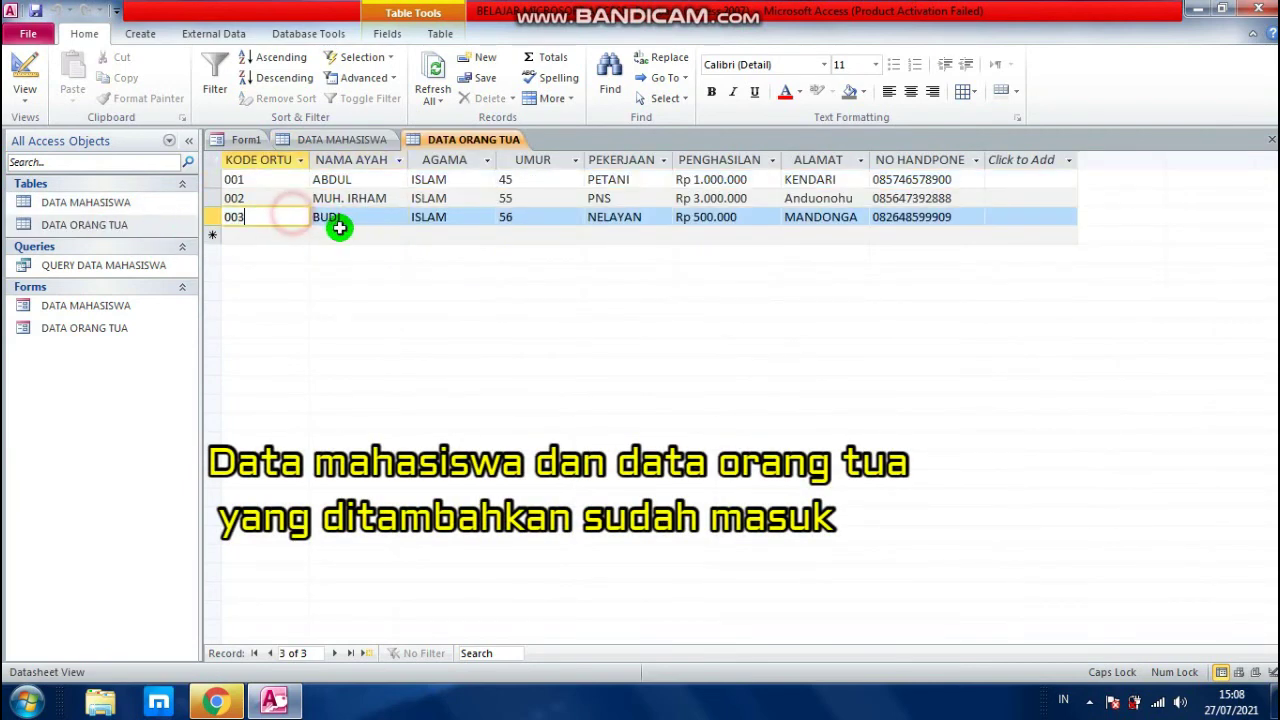
pyautogui.click(352, 219)
pyautogui.click(438, 216)
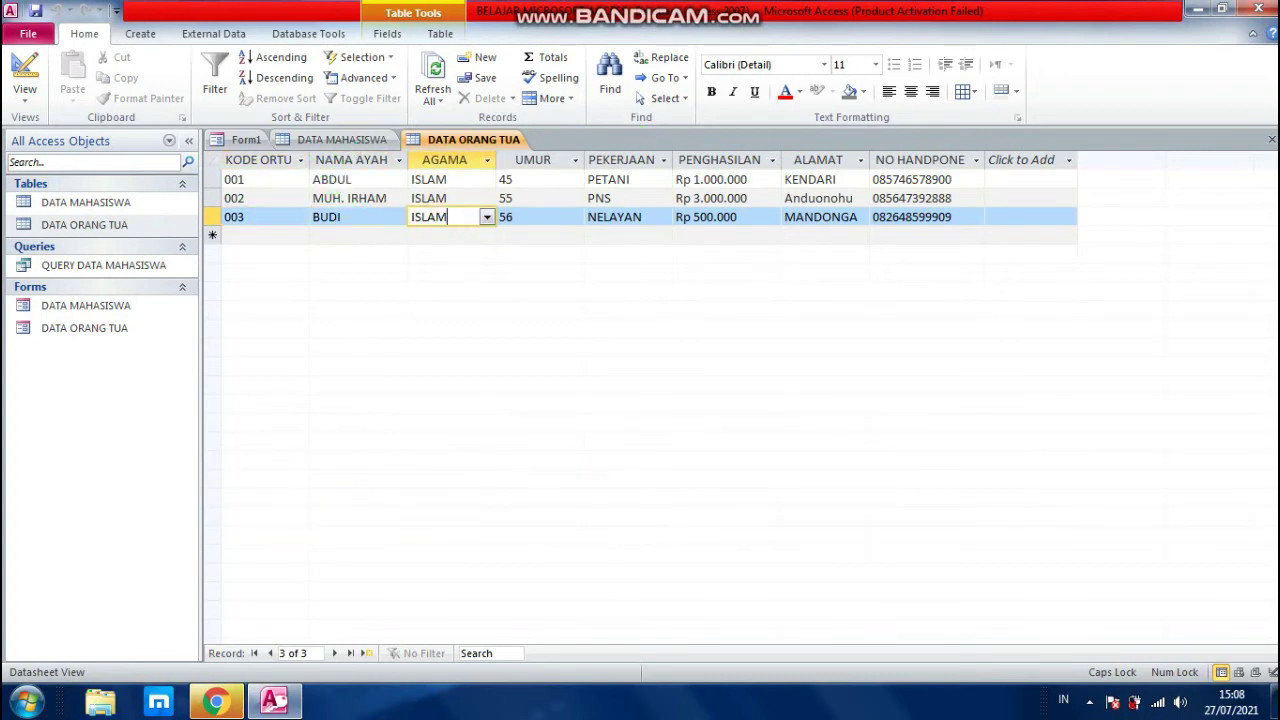
pyautogui.click(1270, 140)
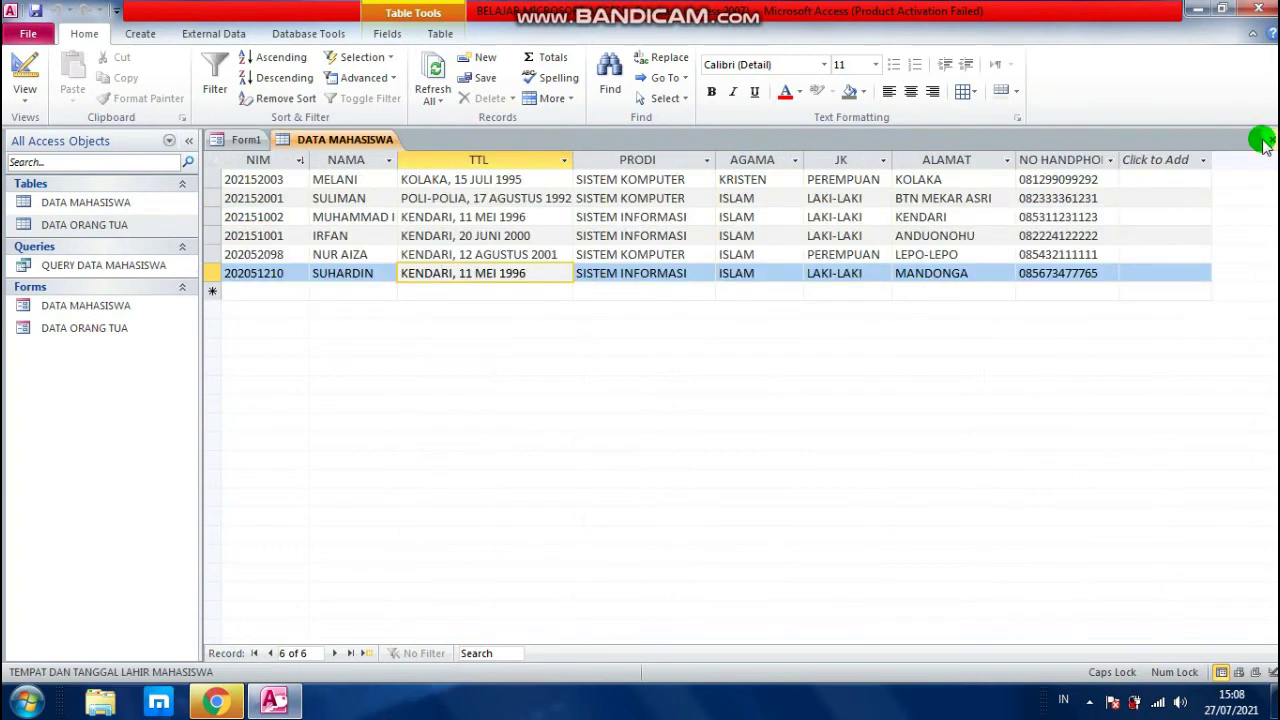
pyautogui.click(1268, 142)
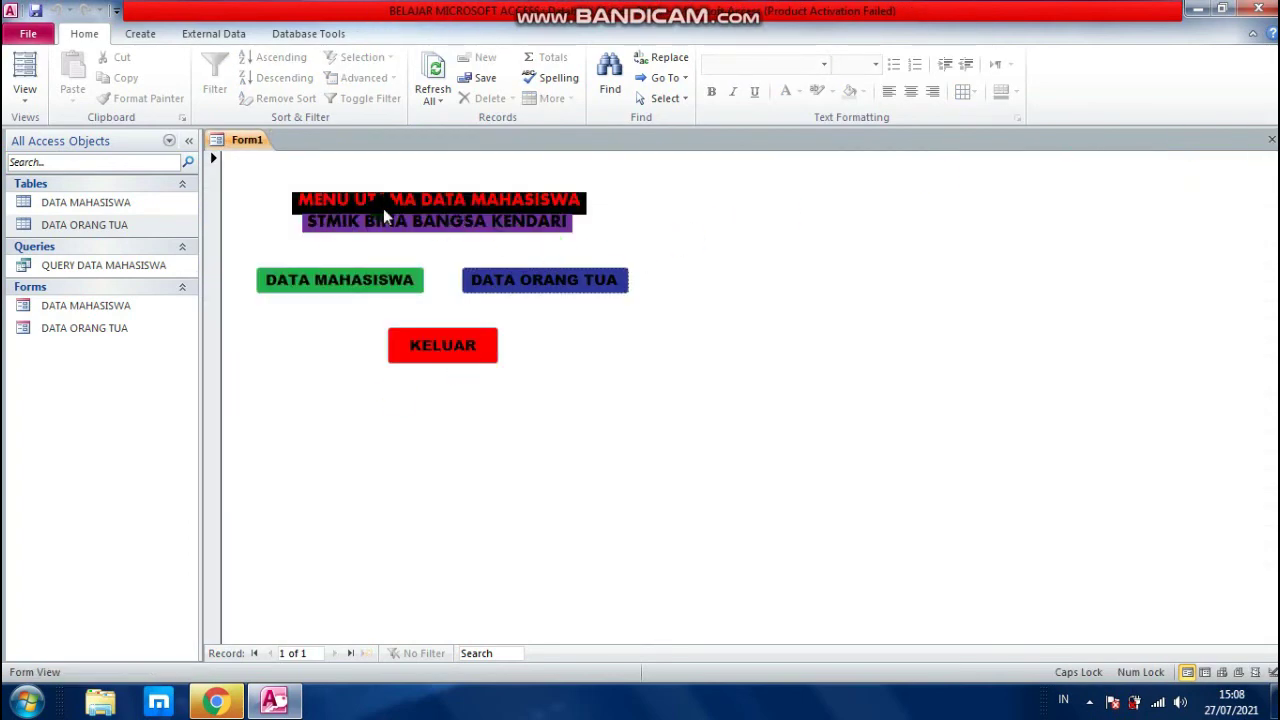
# Step: Save the main menu form with the Form Name 'MENU UTAMA DATA MAHASISWA'
pyautogui.click(34, 14)
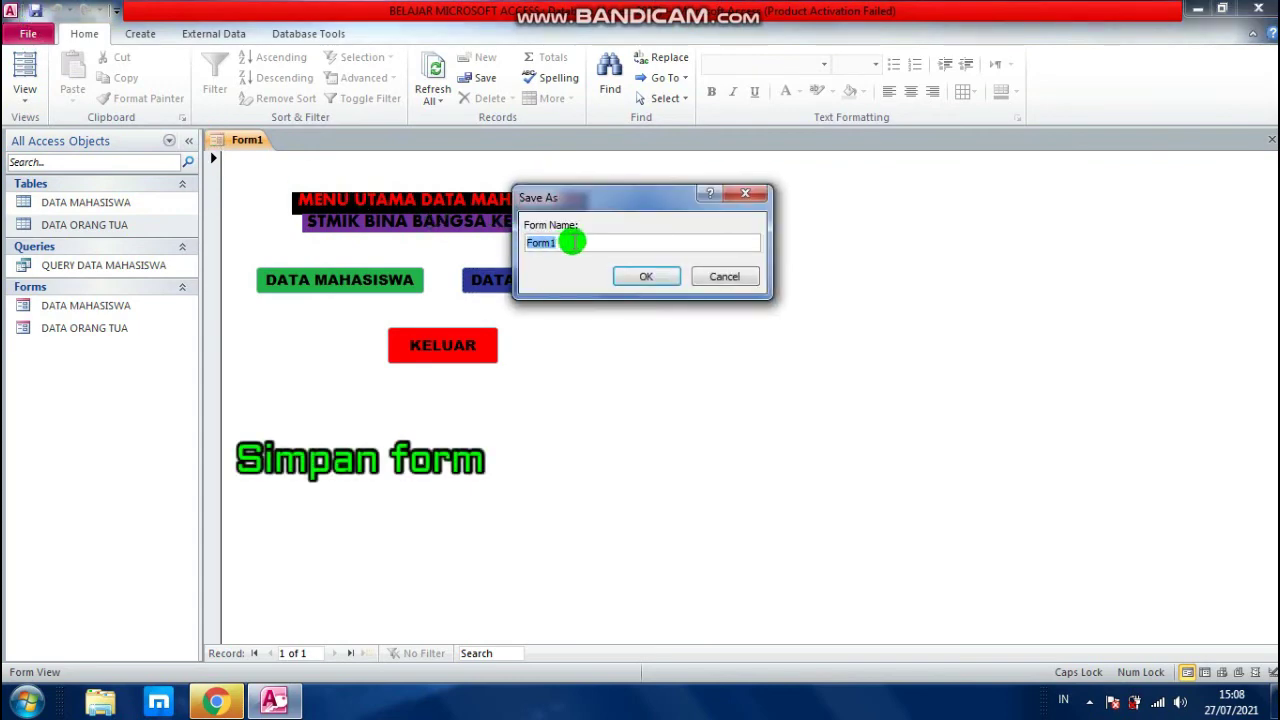
pyautogui.write('MENU')
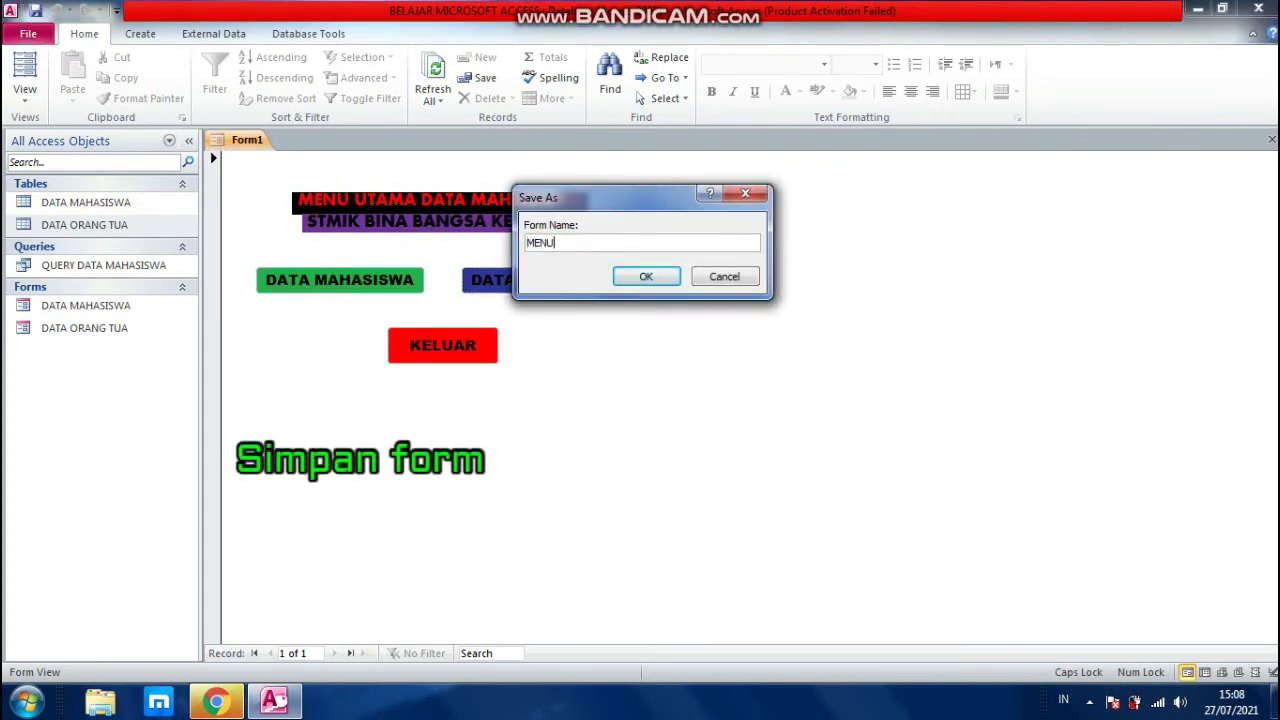
pyautogui.write(' UTAMA DATA MAHASISWA')
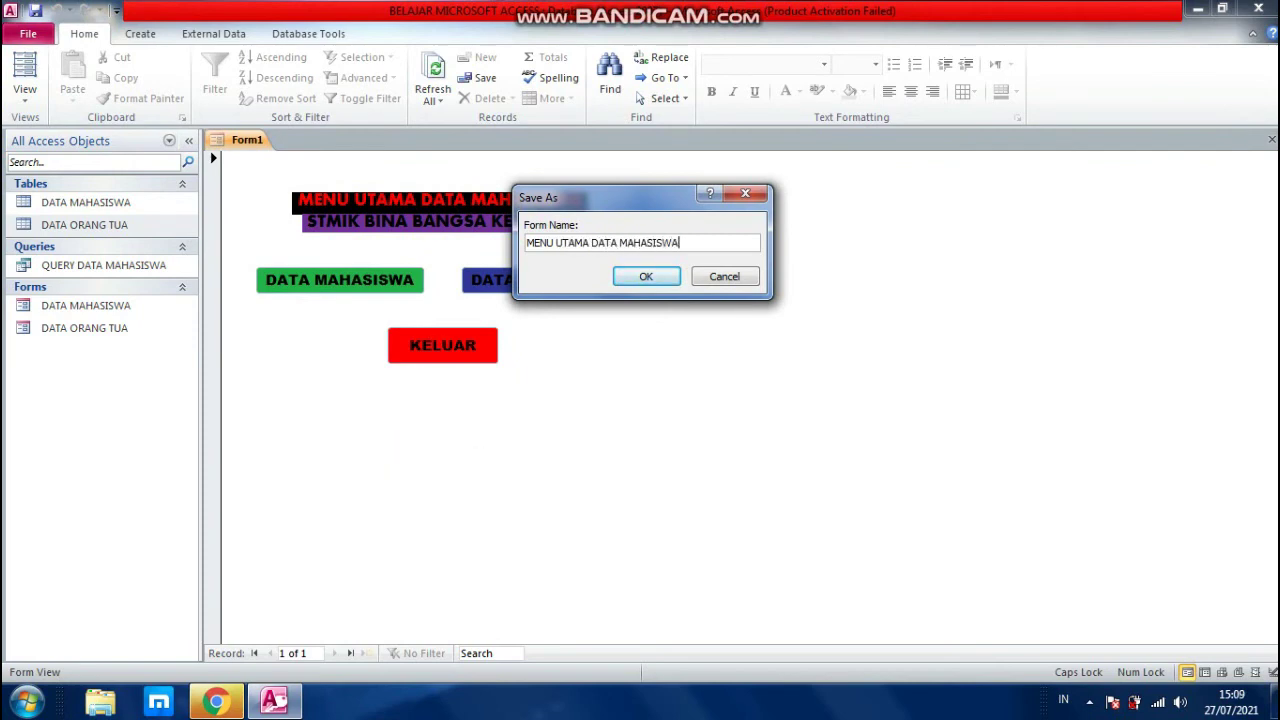
pyautogui.click(628, 278)
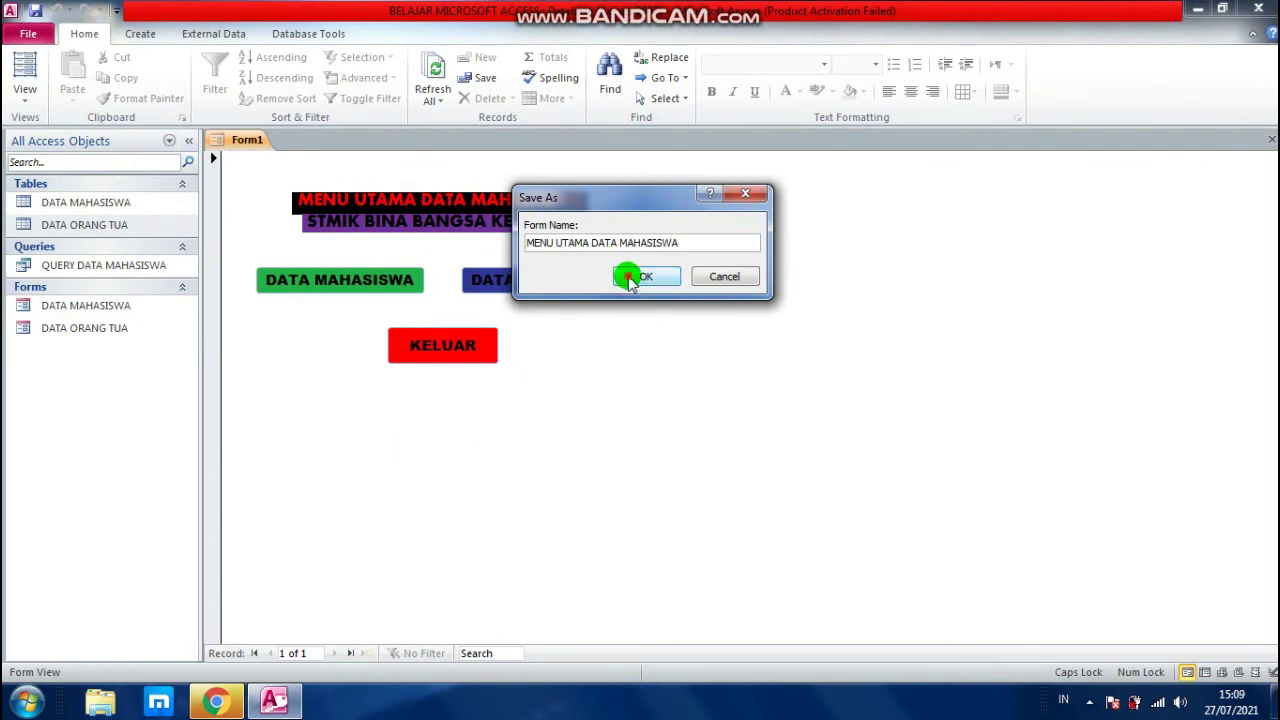
pyautogui.click(130, 350)
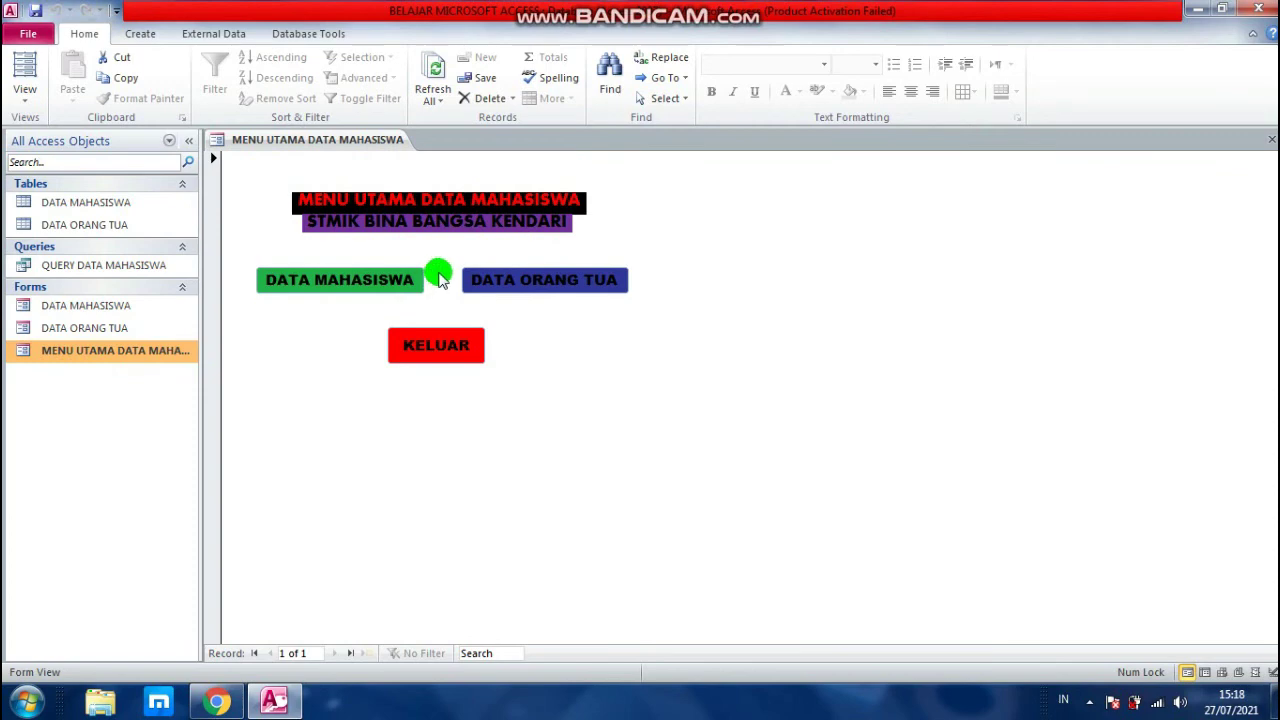
# Step: Switch the menu form to Design View and add Form Header/Footer sections from the right-click menu
pyautogui.click(441, 281)
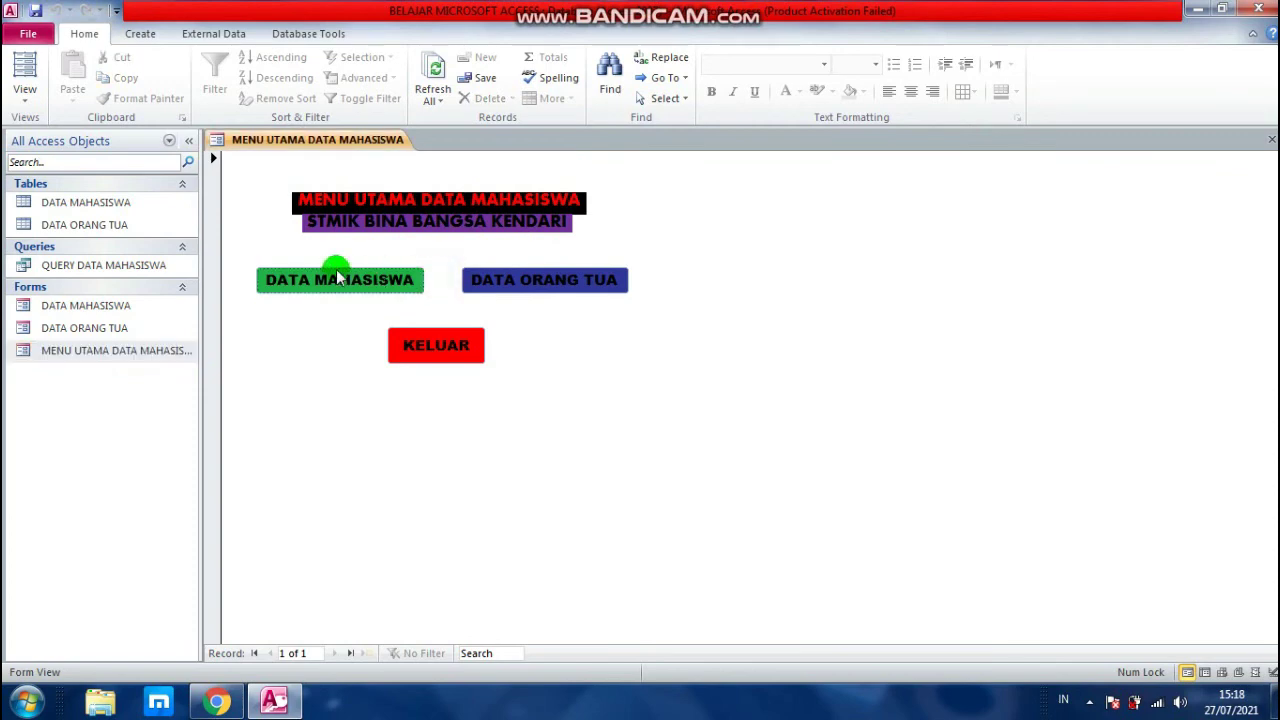
pyautogui.click(32, 100)
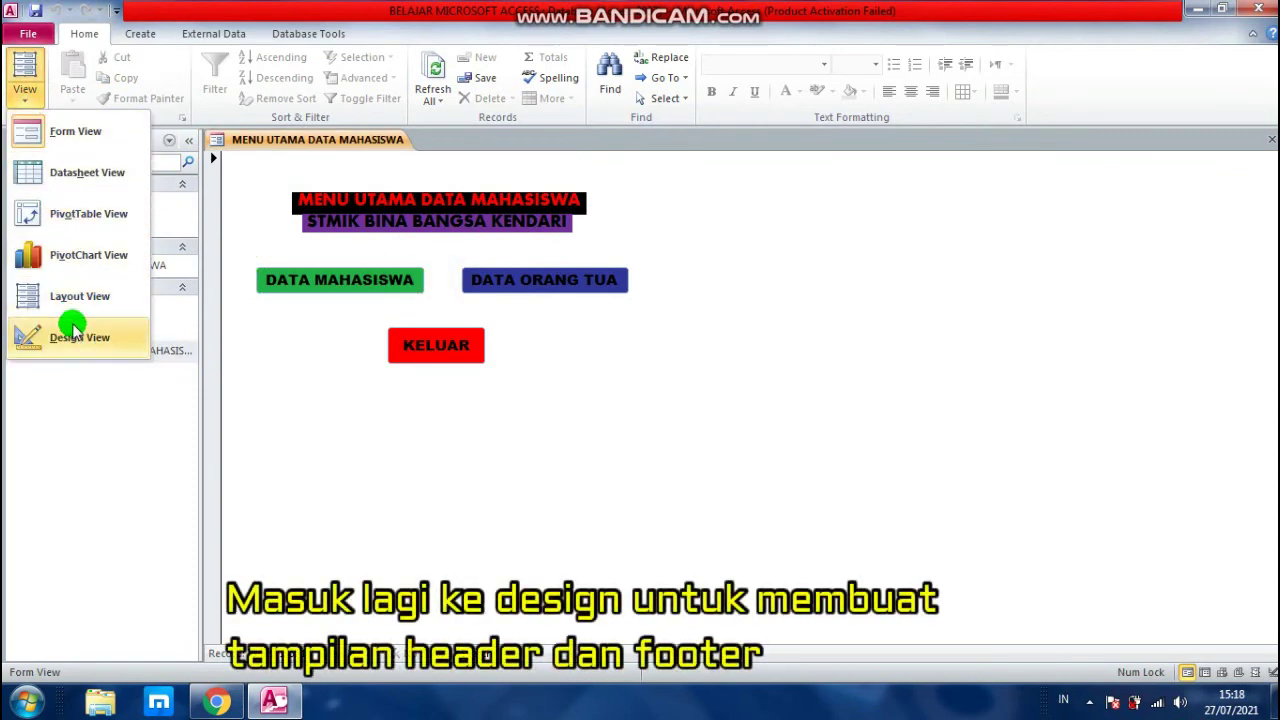
pyautogui.click(75, 334)
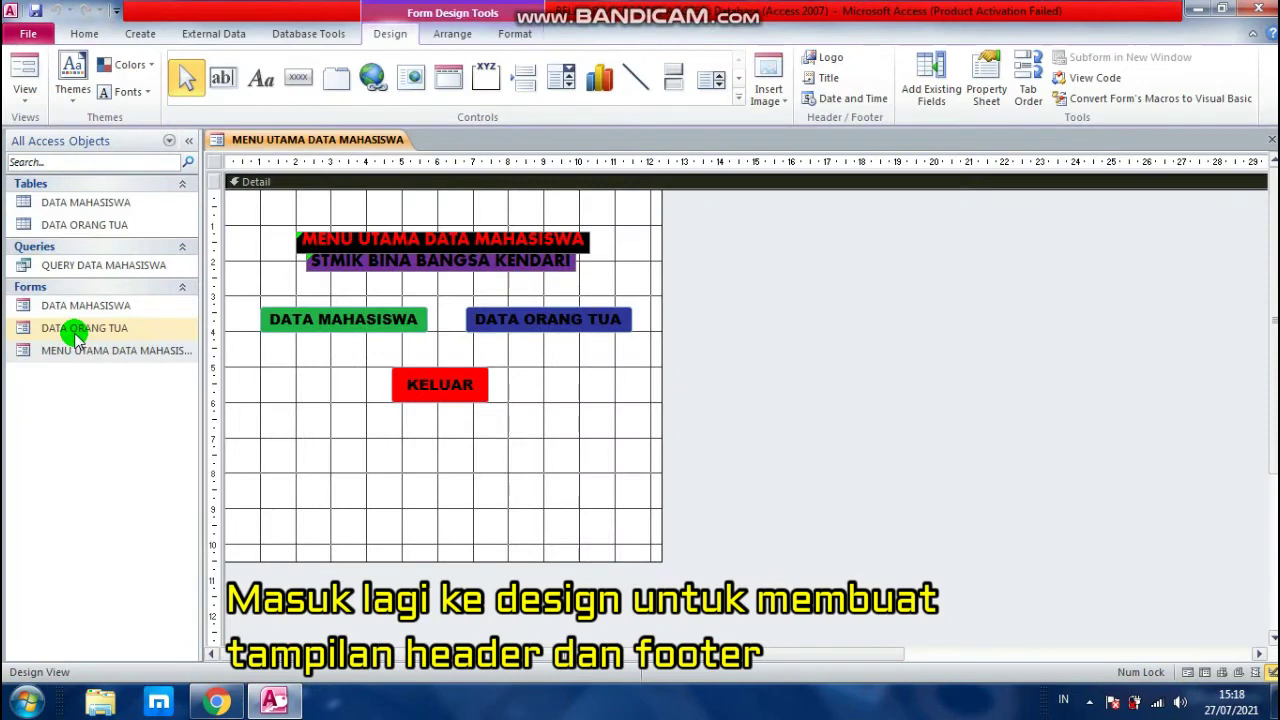
pyautogui.rightClick(420, 289)
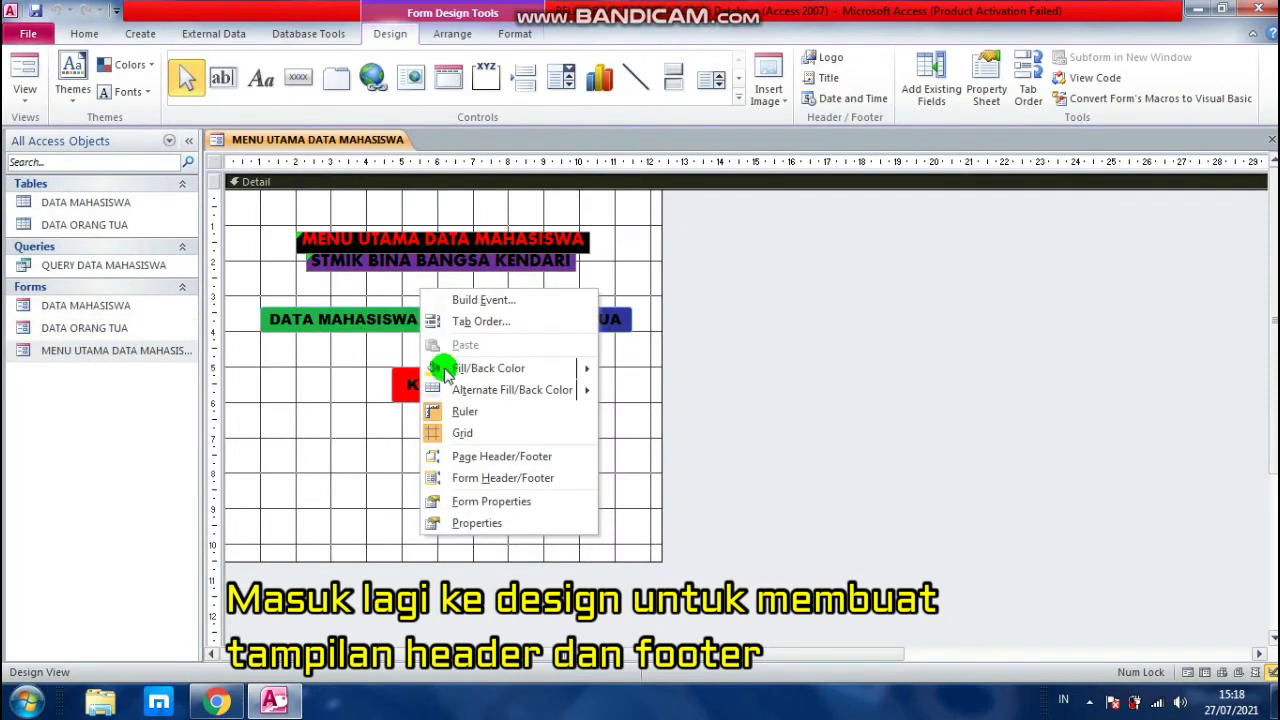
pyautogui.click(488, 481)
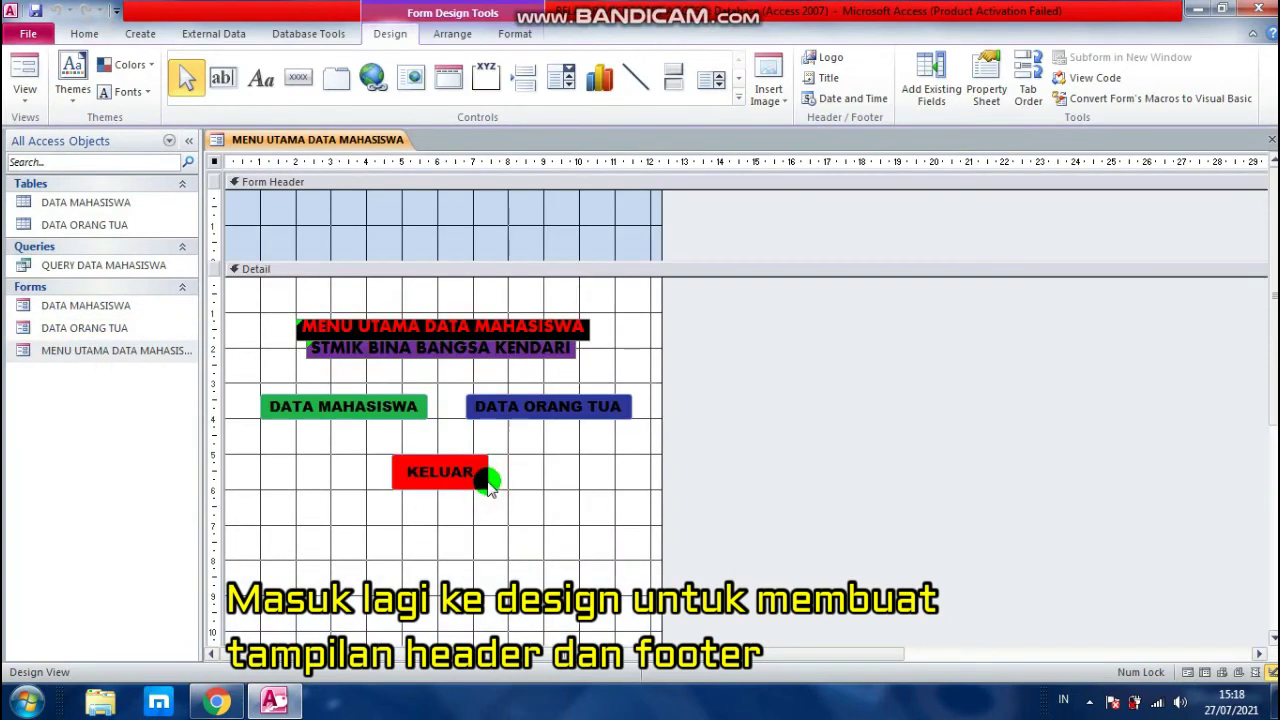
pyautogui.scroll(-3, 400, 380)
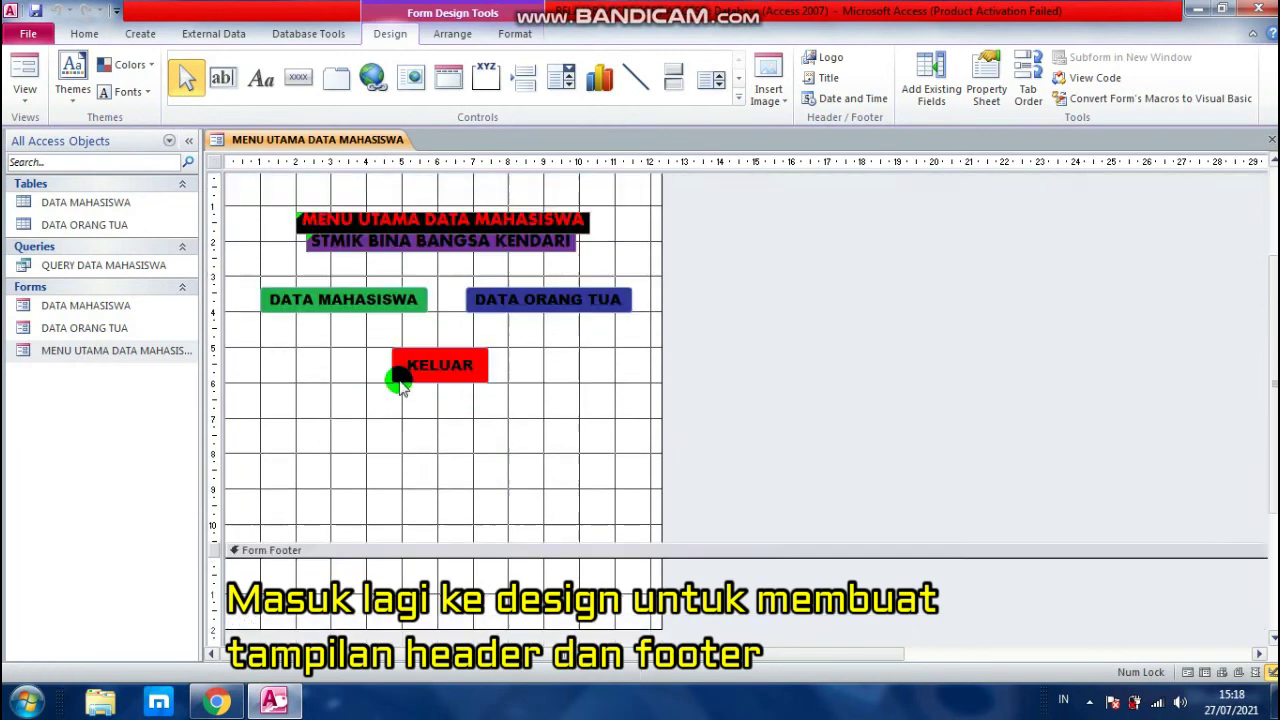
pyautogui.scroll(-3, 440, 474)
pyautogui.scroll(5, 463, 517)
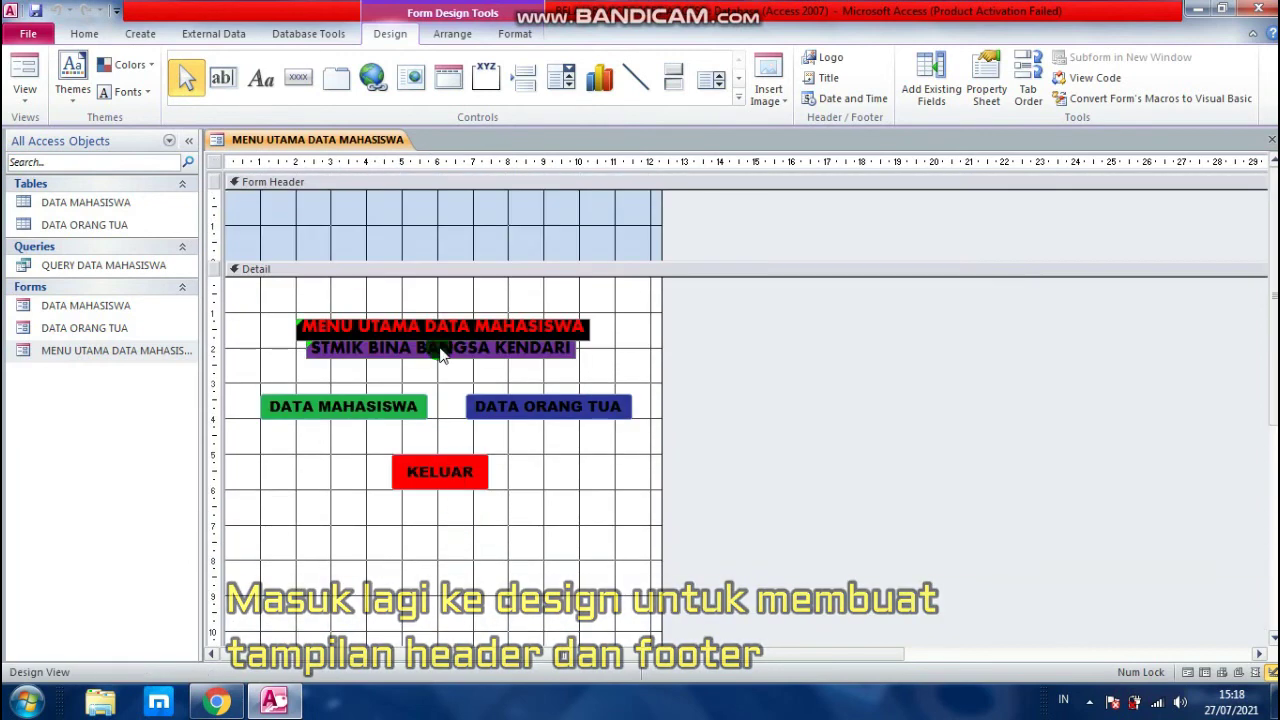
pyautogui.click(515, 33)
# Step: Fill the Form Header section with purple
pyautogui.click(257, 93)
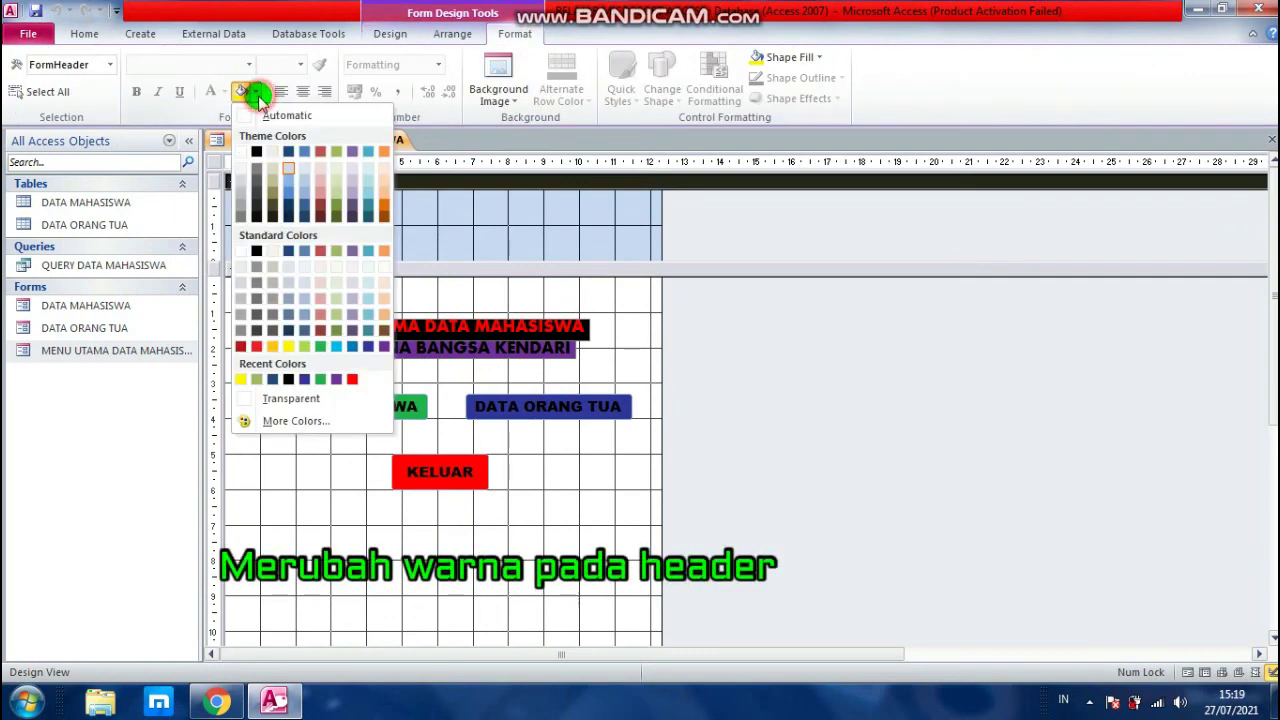
pyautogui.click(351, 153)
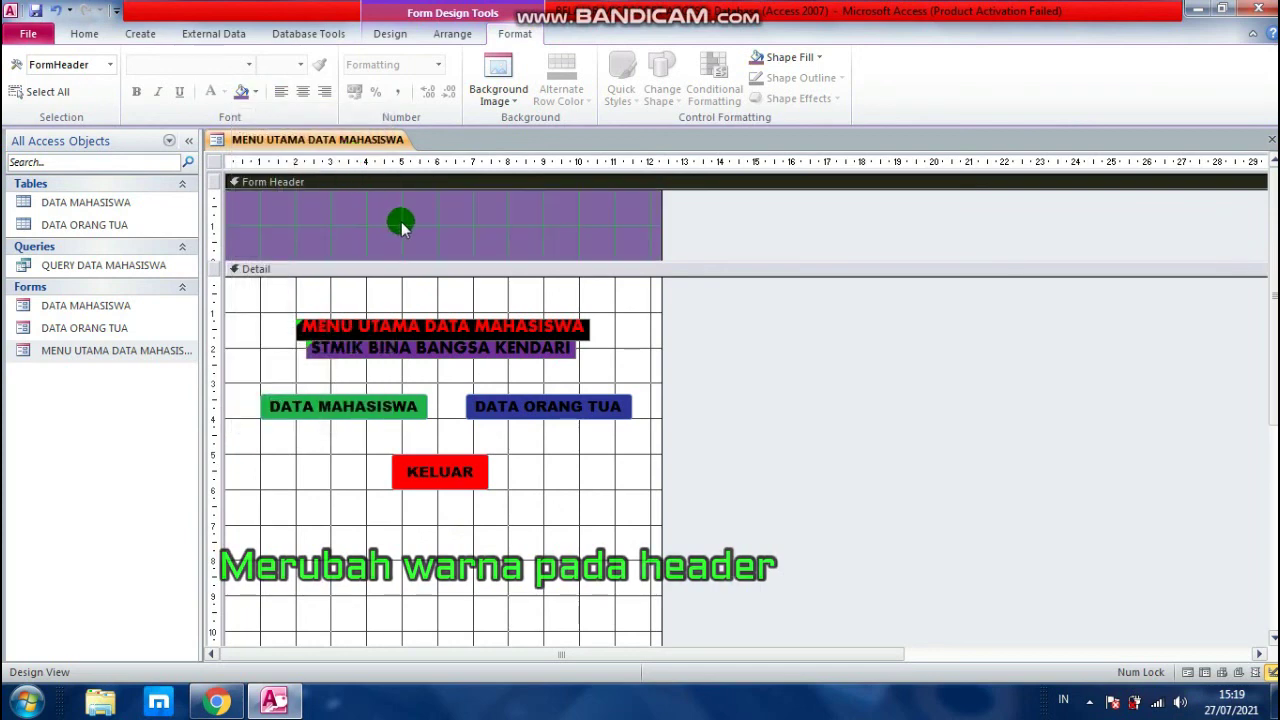
pyautogui.scroll(-2, 409, 234)
pyautogui.scroll(-4, 434, 300)
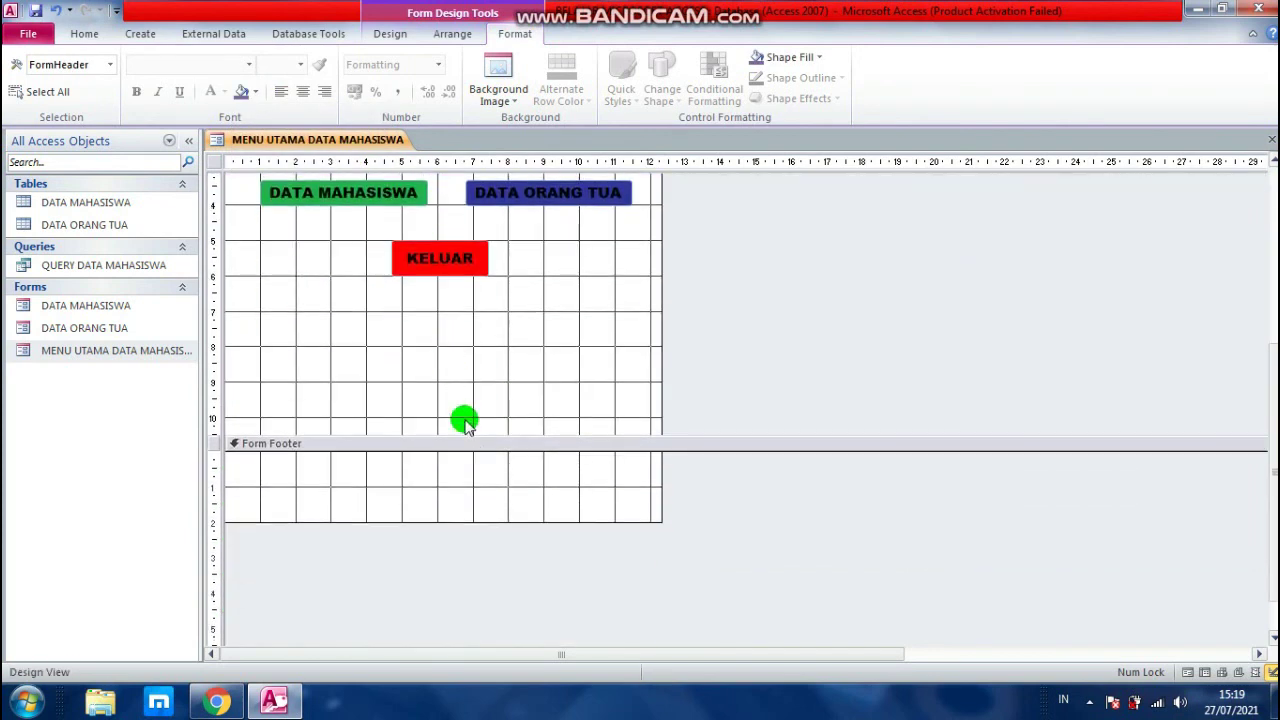
# Step: Select the Form Footer section and fill it green
pyautogui.click(472, 487)
pyautogui.click(258, 92)
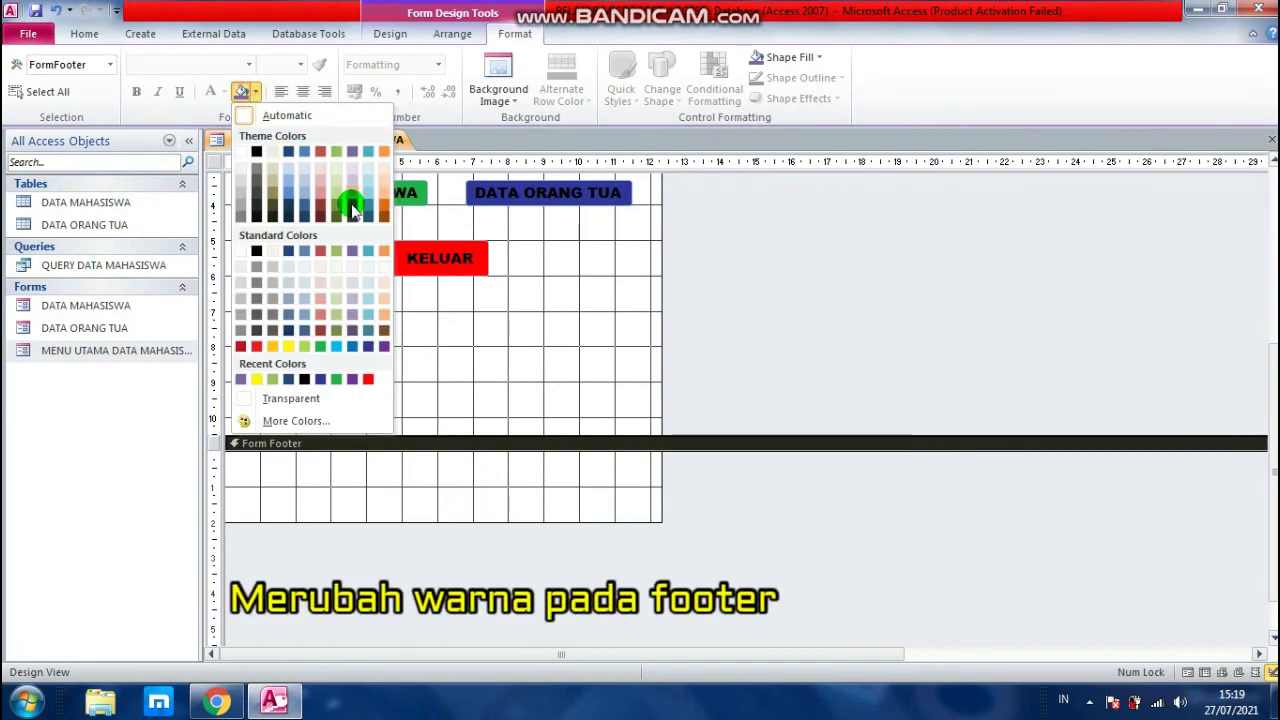
pyautogui.click(336, 379)
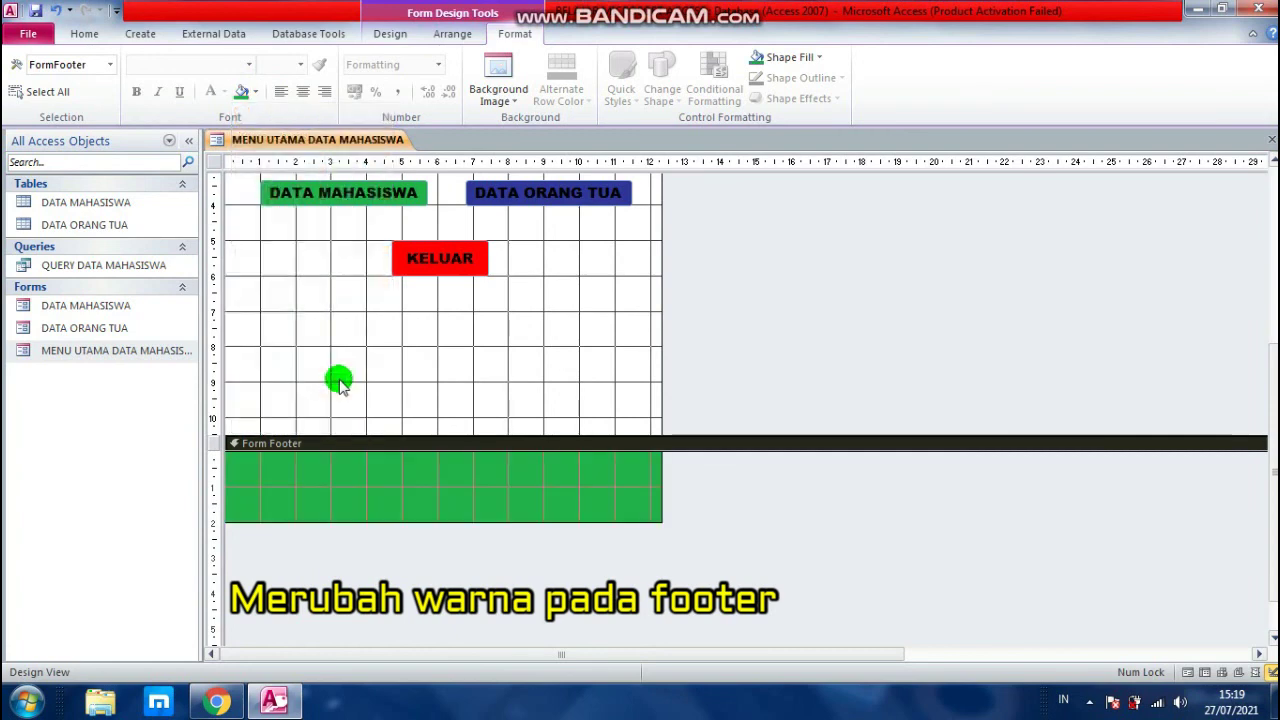
pyautogui.click(430, 362)
pyautogui.click(430, 362)
pyautogui.scroll(2, 430, 362)
pyautogui.scroll(1, 430, 362)
pyautogui.scroll(-3, 430, 362)
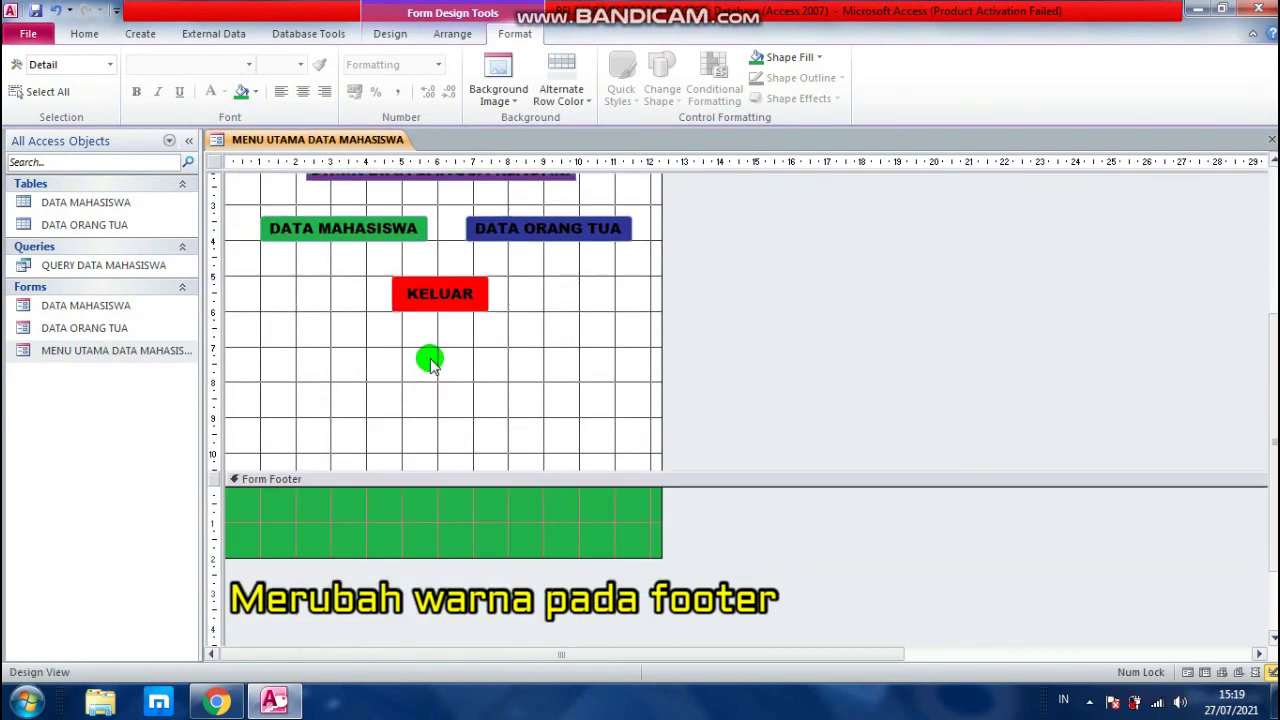
pyautogui.scroll(1, 430, 362)
pyautogui.scroll(3, 430, 362)
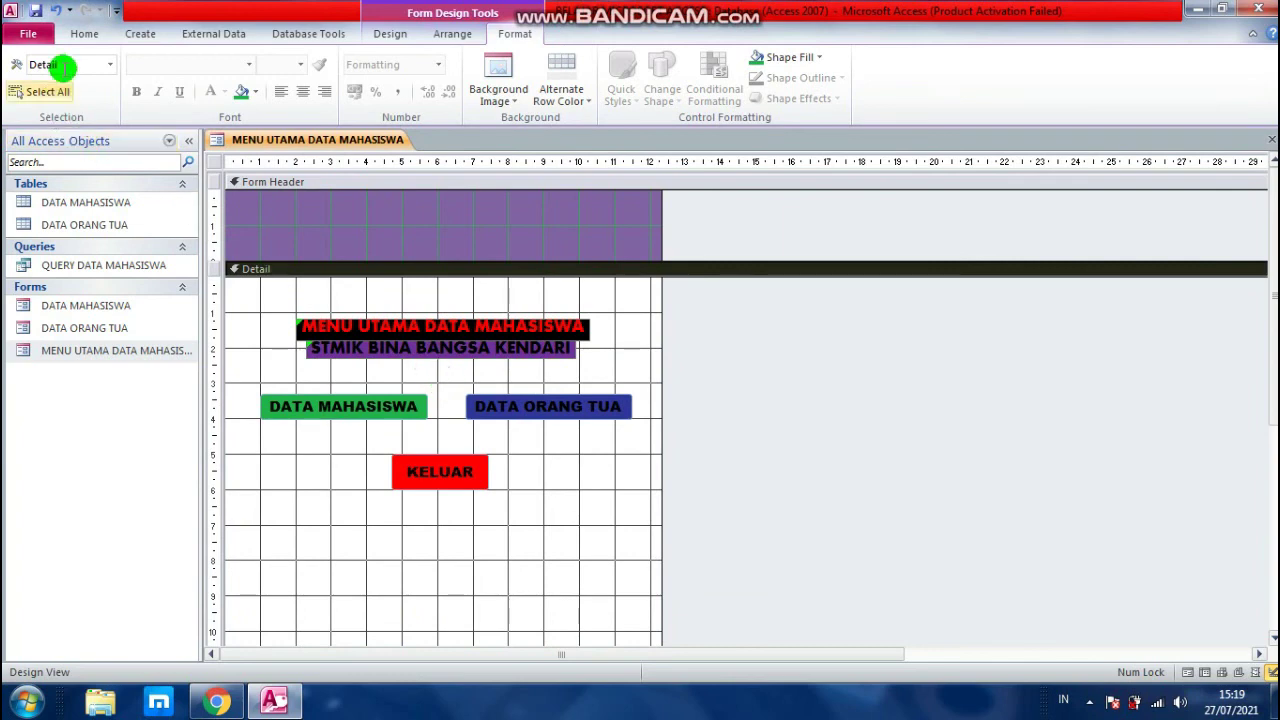
pyautogui.click(82, 34)
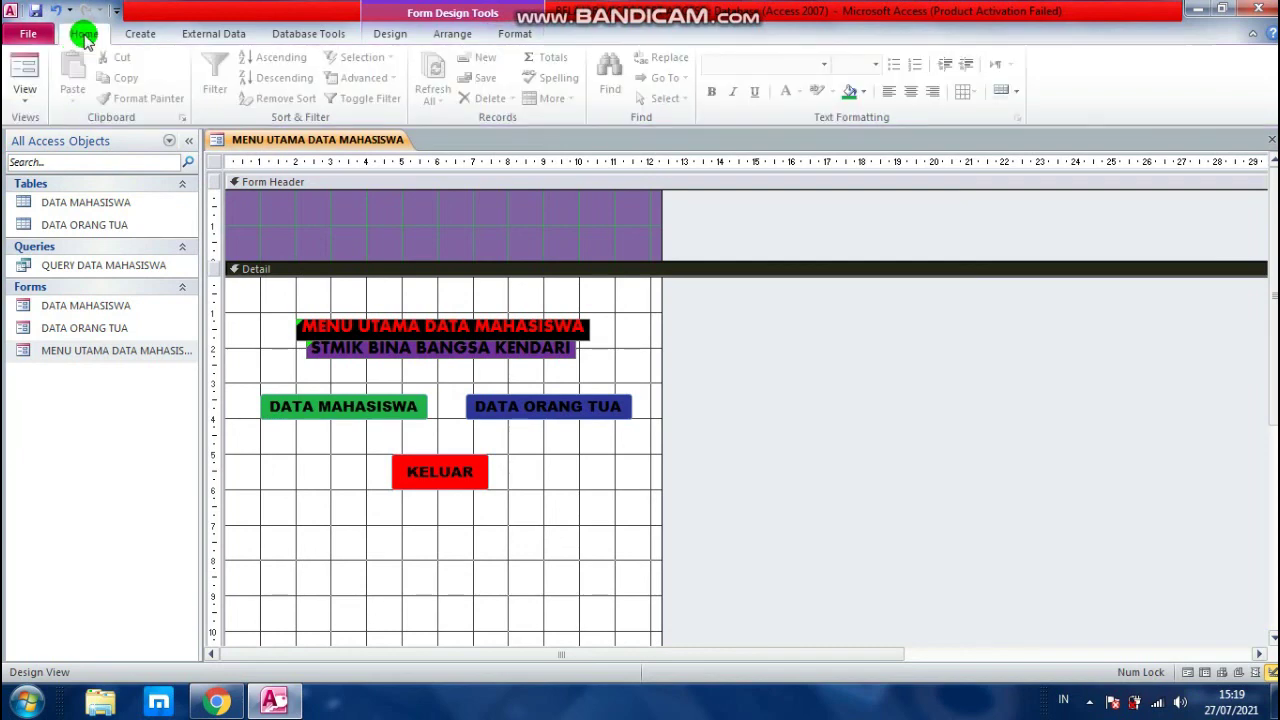
# Step: Run the menu in Form View and test the DATA MAHASISWA and DATA ORANG TUA buttons, closing each form
pyautogui.click(25, 75)
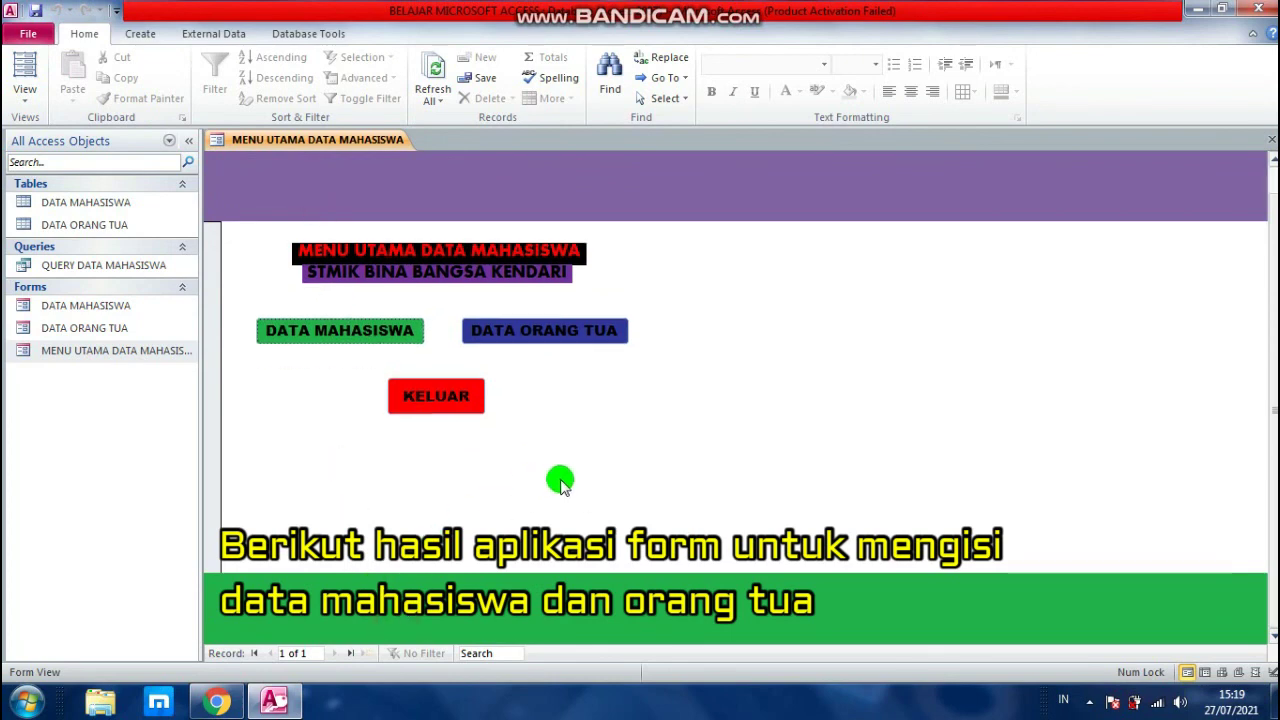
pyautogui.click(341, 349)
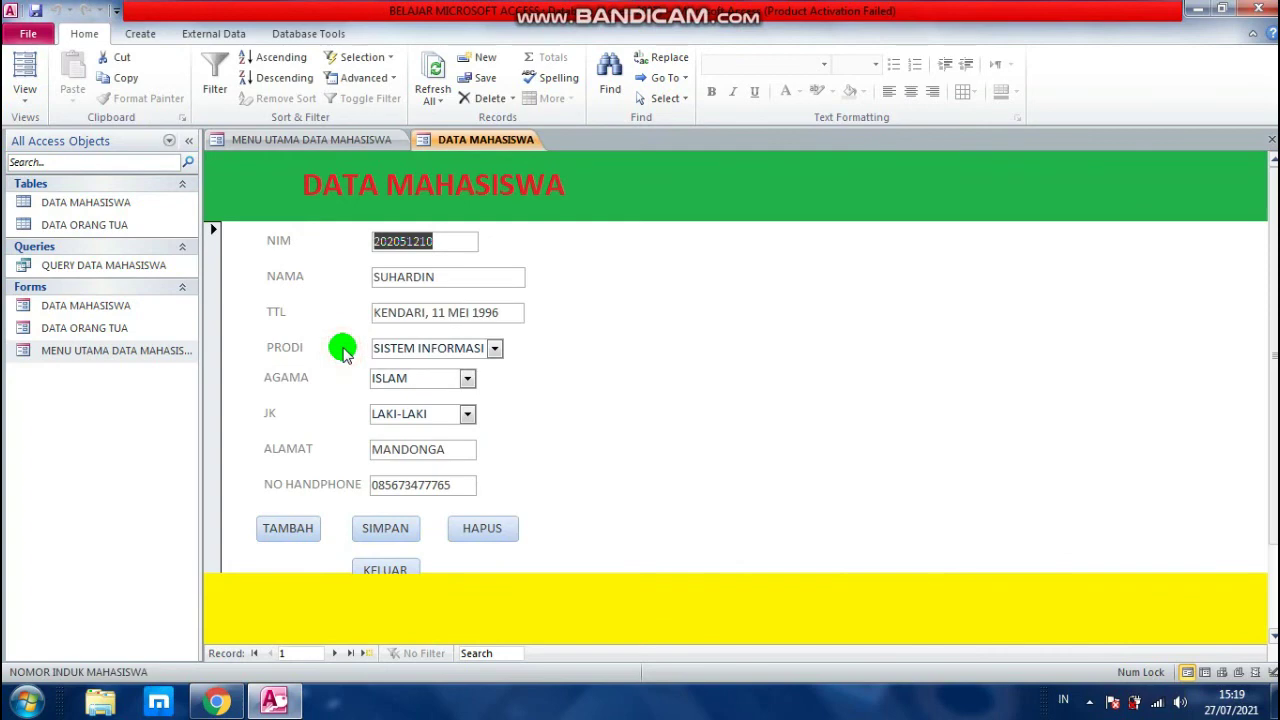
pyautogui.click(408, 568)
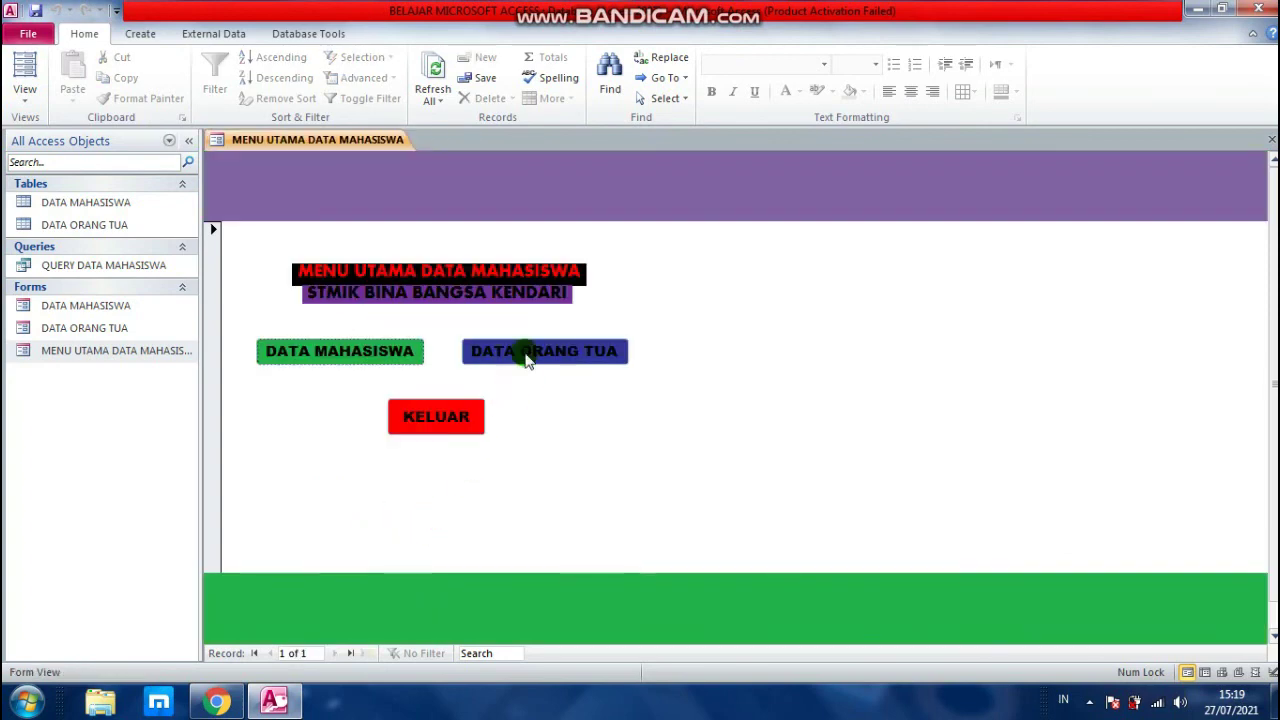
pyautogui.click(523, 354)
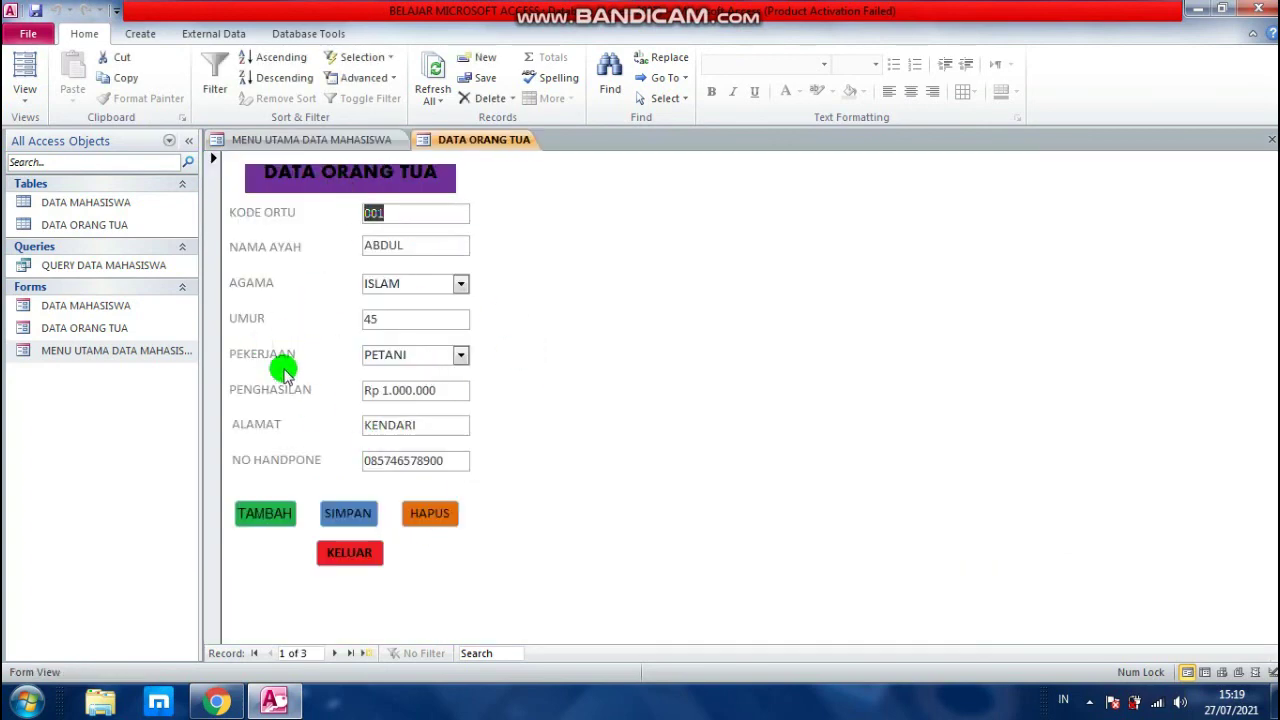
pyautogui.click(352, 552)
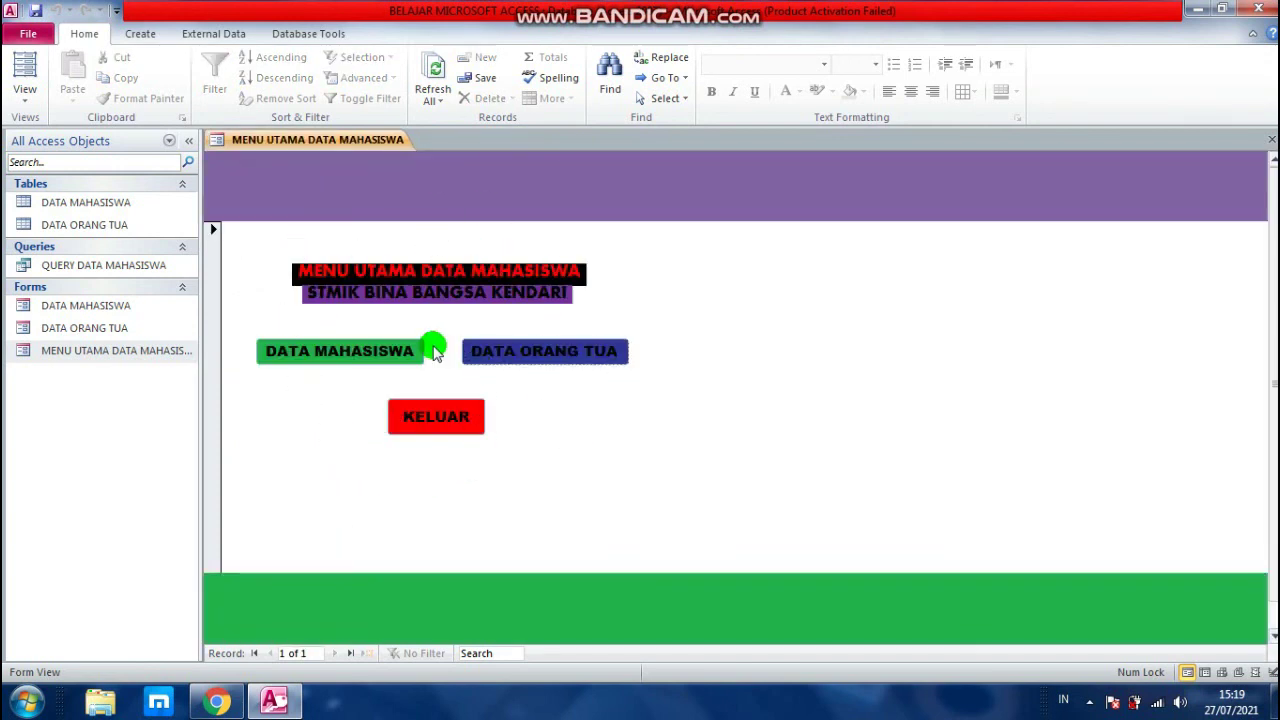
# Step: Close the menu via KELUAR saving changes, reopen MENU UTAMA DATA MAHASISWA, and close it via KELUAR again
pyautogui.click(436, 418)
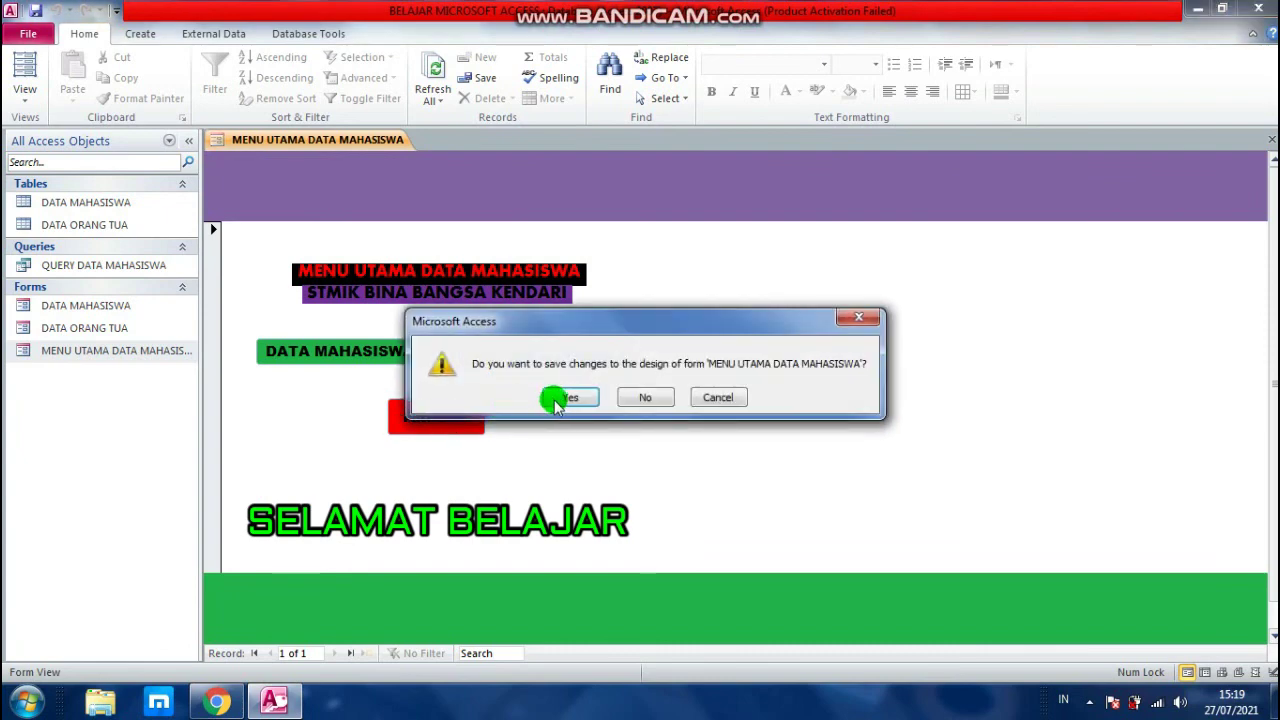
pyautogui.click(559, 398)
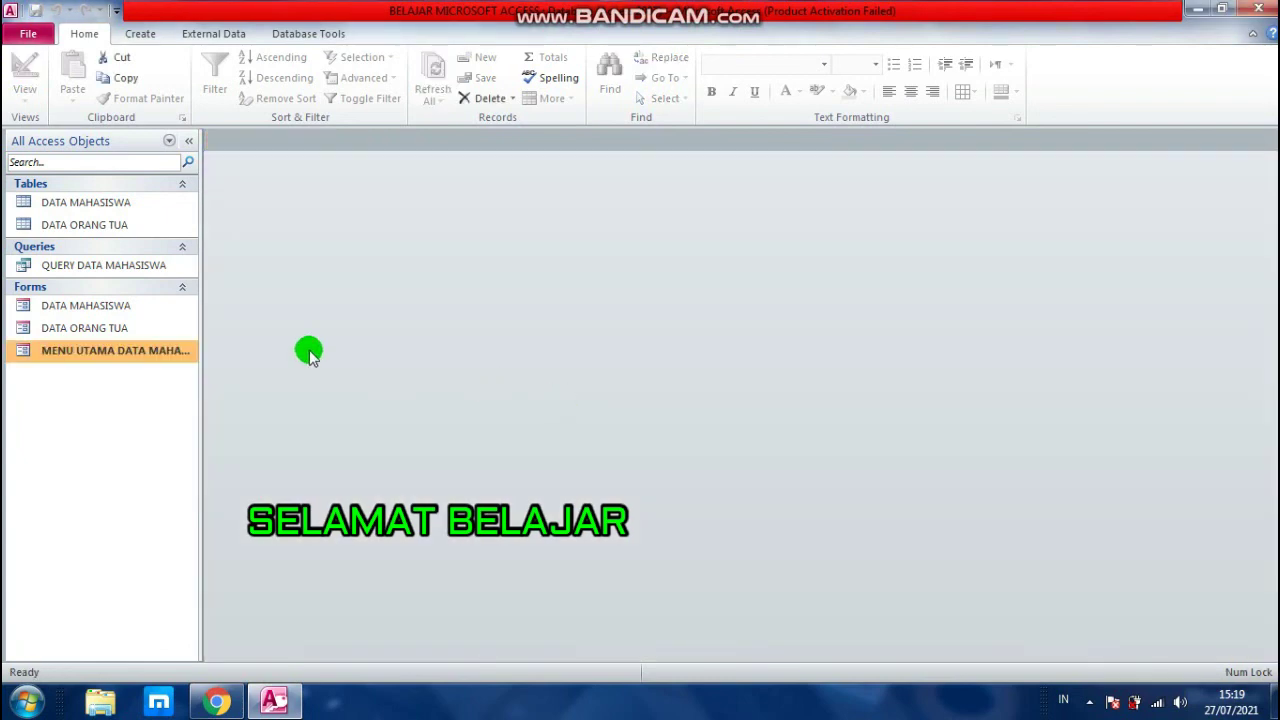
pyautogui.click(120, 202)
pyautogui.click(118, 226)
pyautogui.click(116, 265)
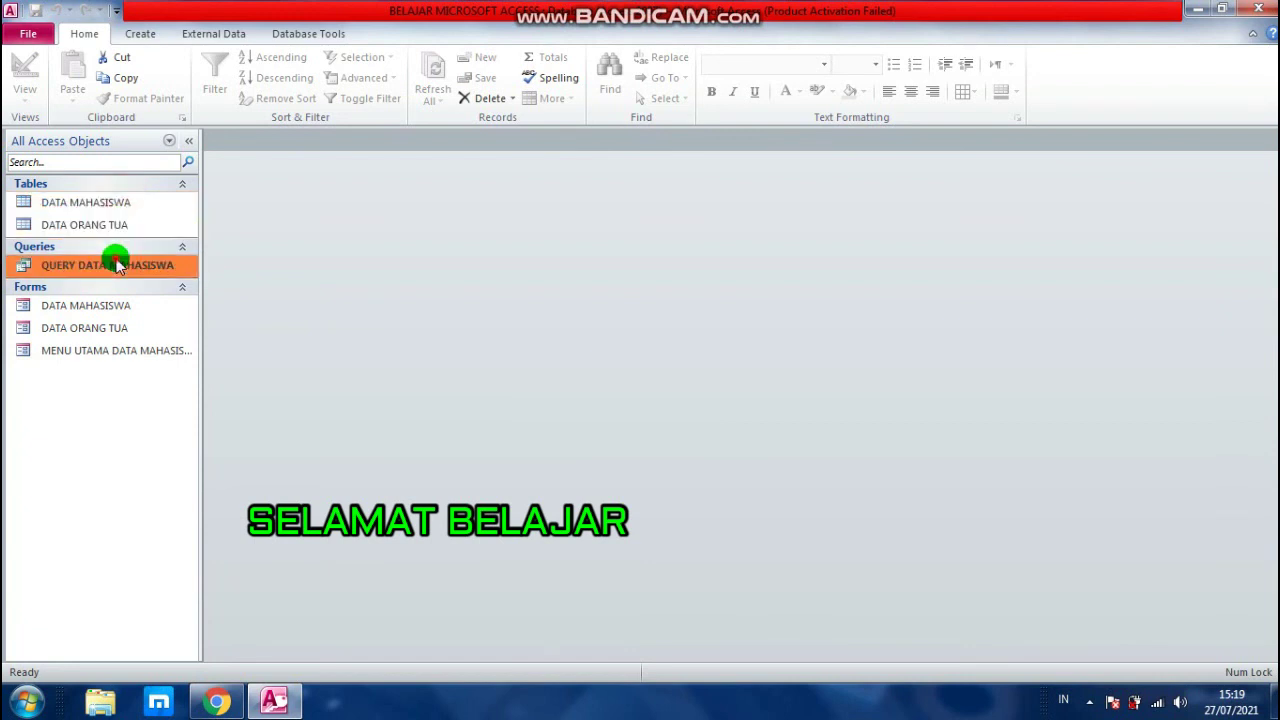
pyautogui.click(116, 288)
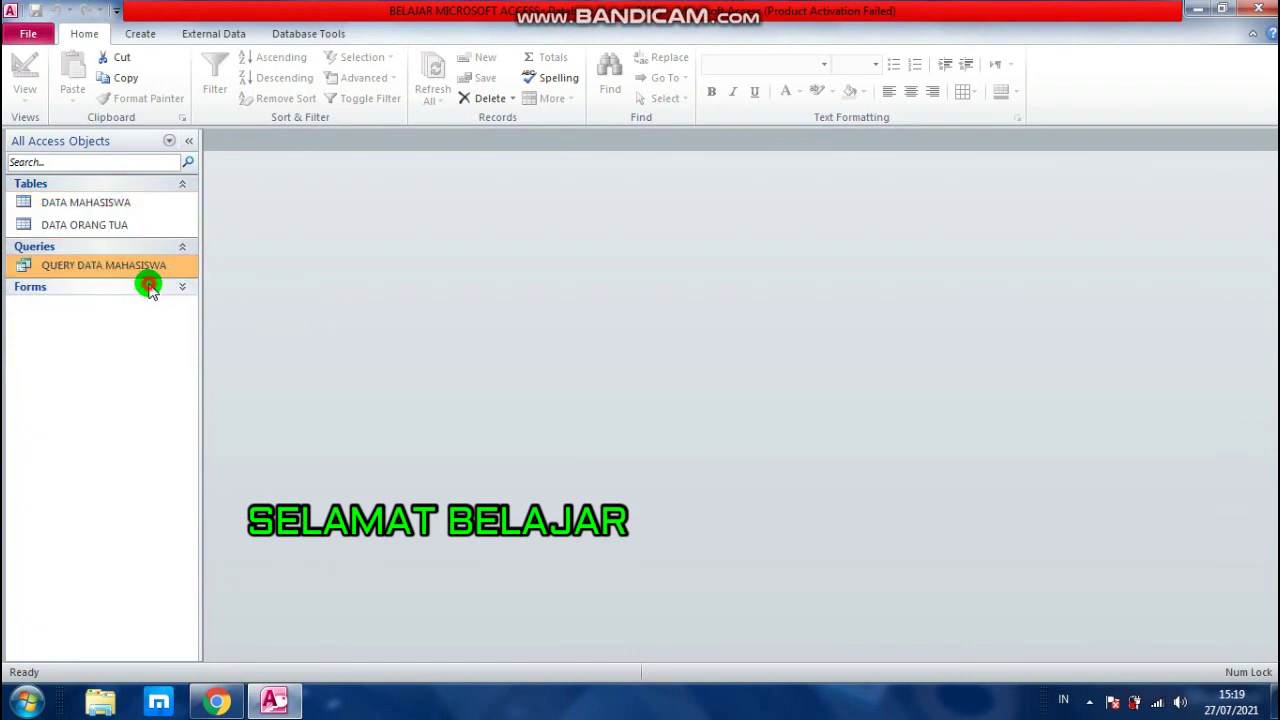
pyautogui.click(139, 299)
pyautogui.click(116, 329)
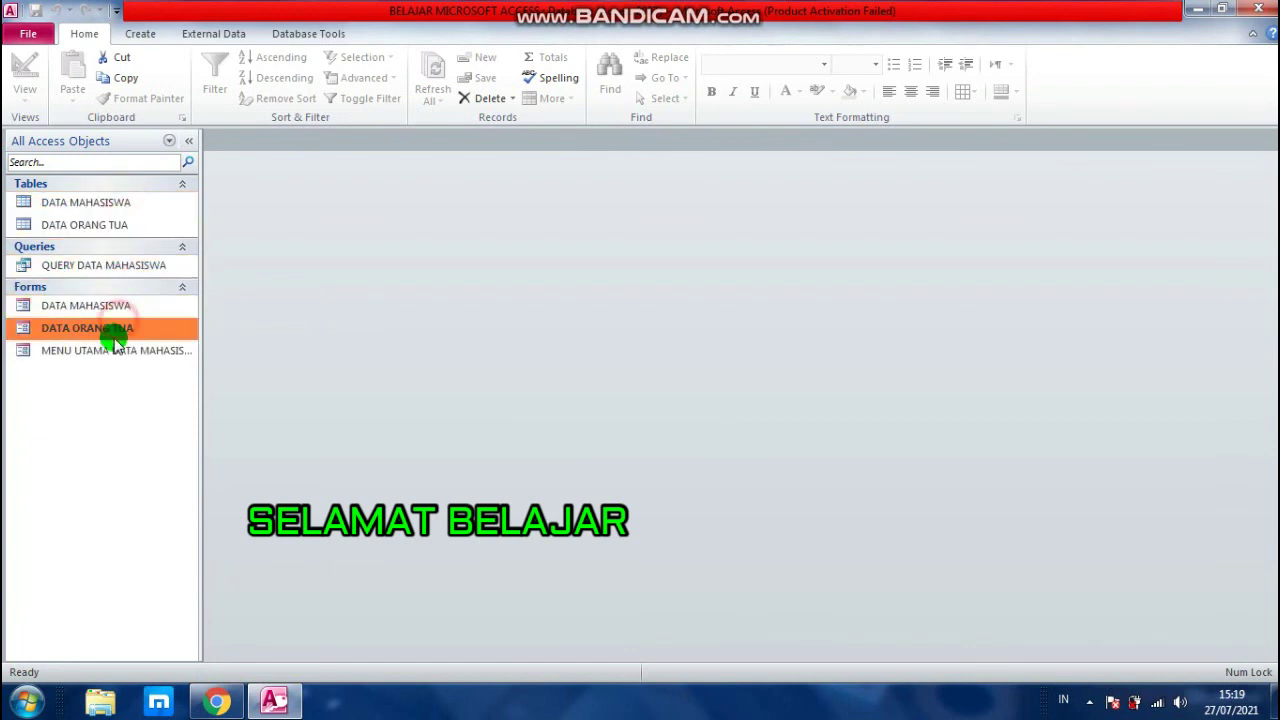
pyautogui.doubleClick(118, 351)
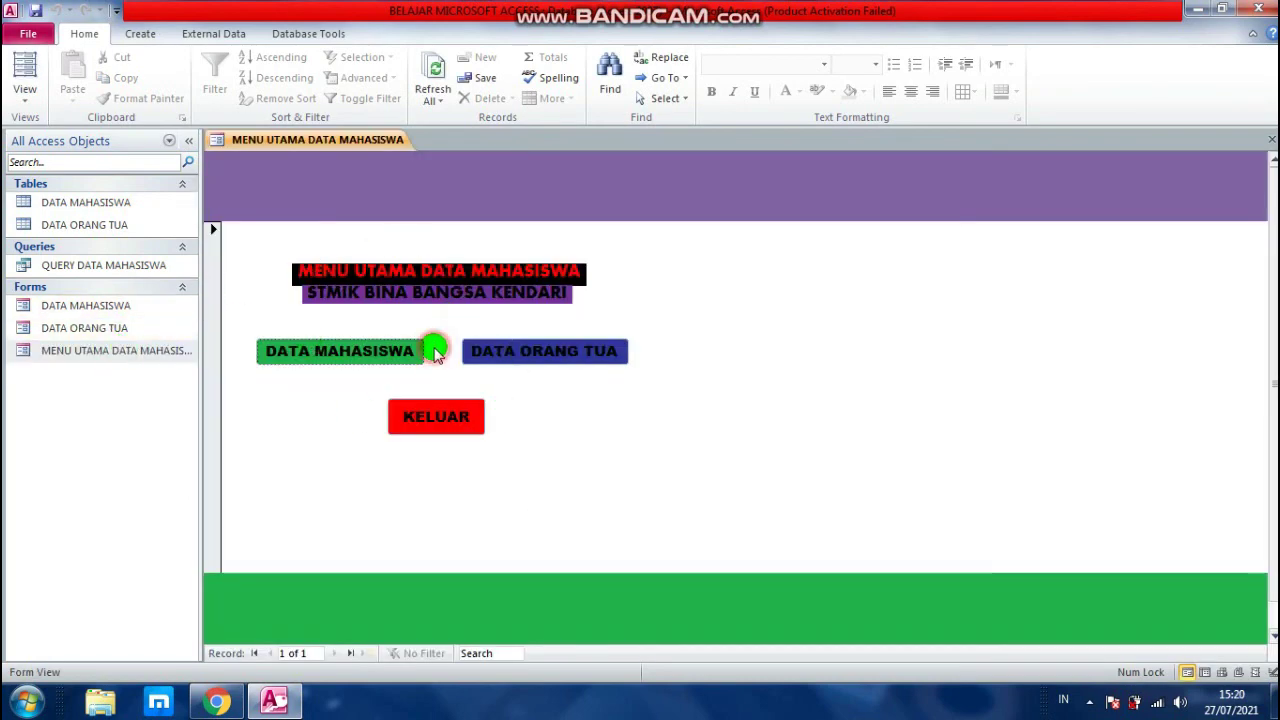
pyautogui.click(438, 418)
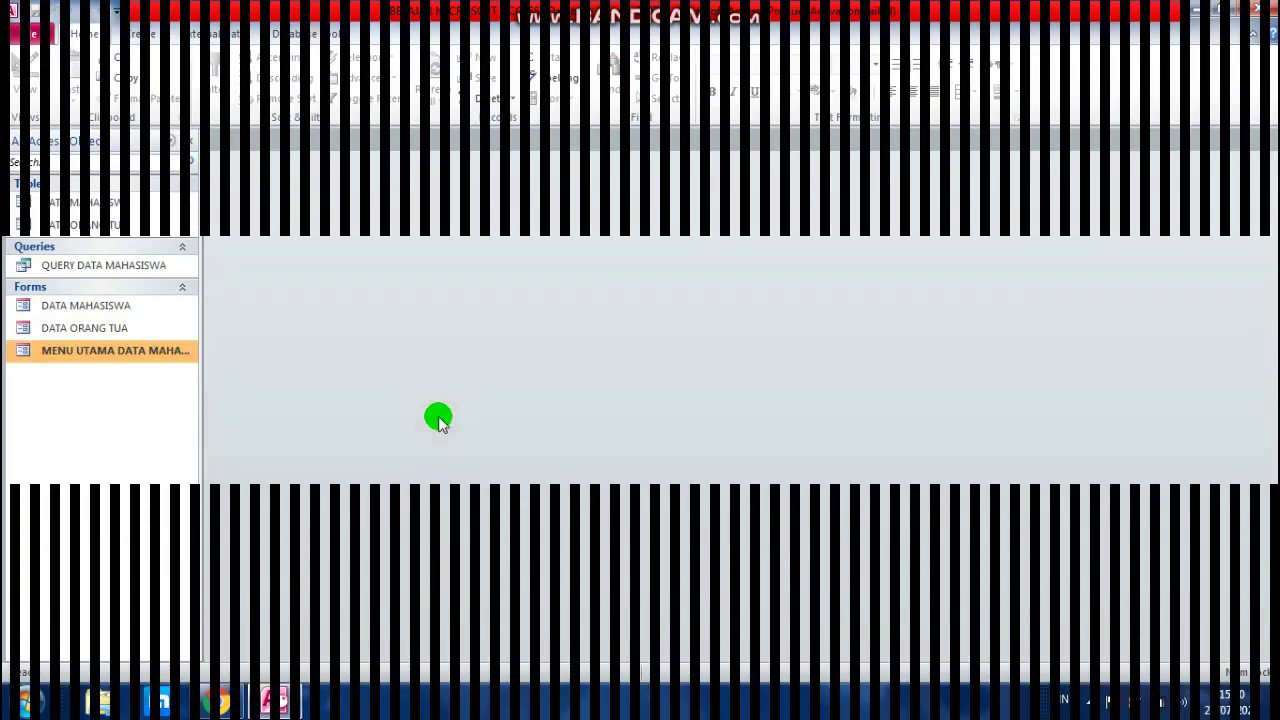